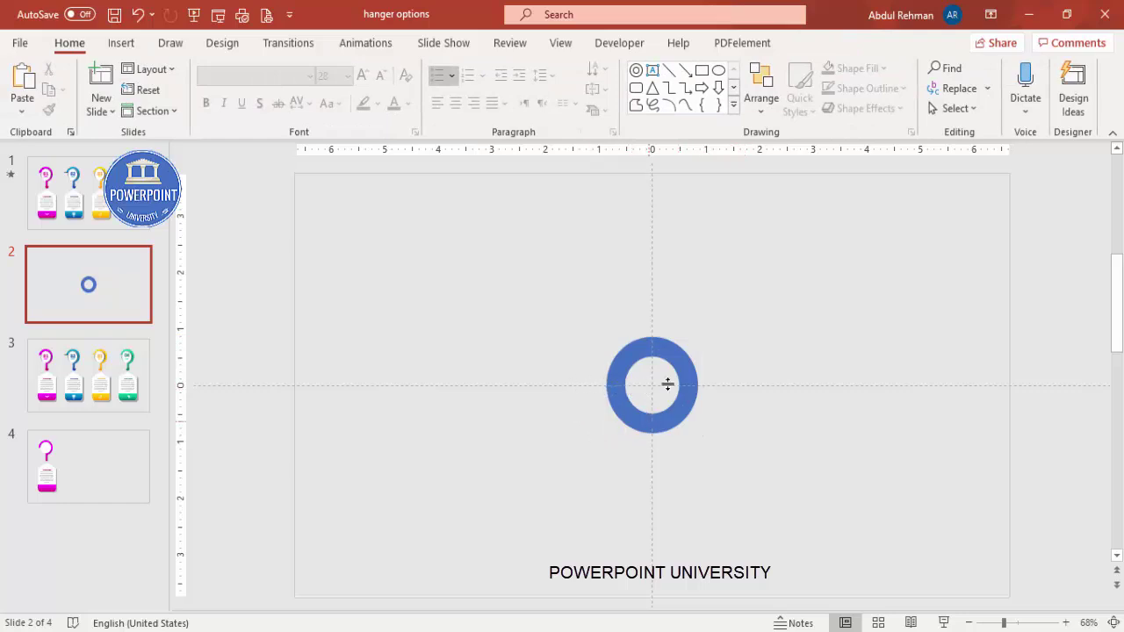
# Step: Draw an orange, outline-free rectangle over the ring's lower-left quarter
pyautogui.click(130, 46)
pyautogui.click(263, 88)
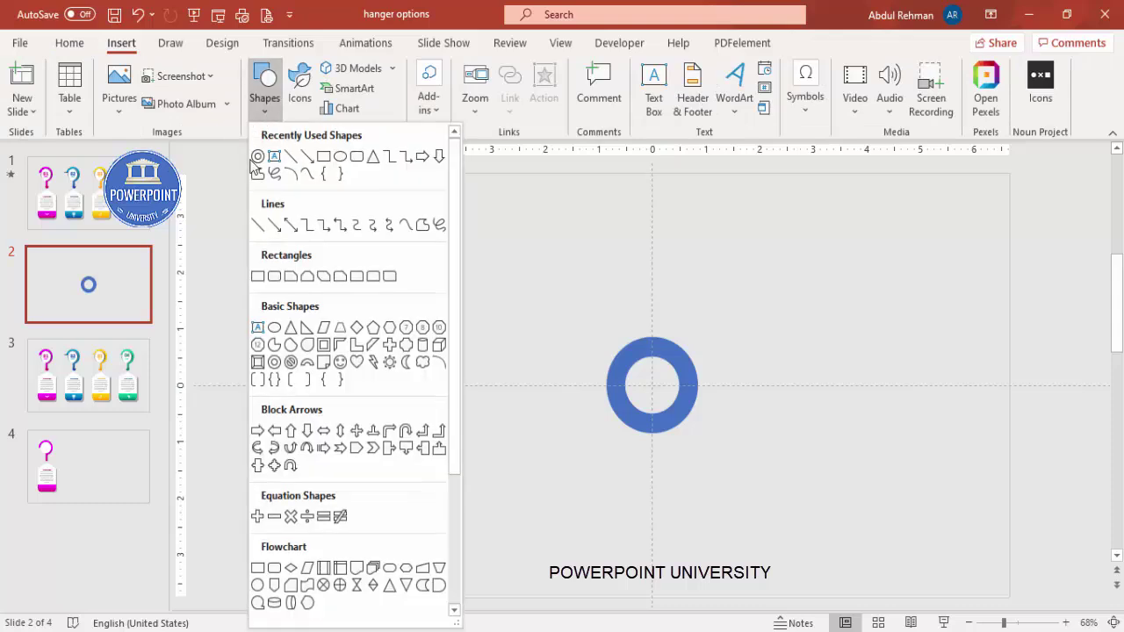
pyautogui.click(257, 276)
pyautogui.moveTo(570, 386); pyautogui.dragTo(653, 454)
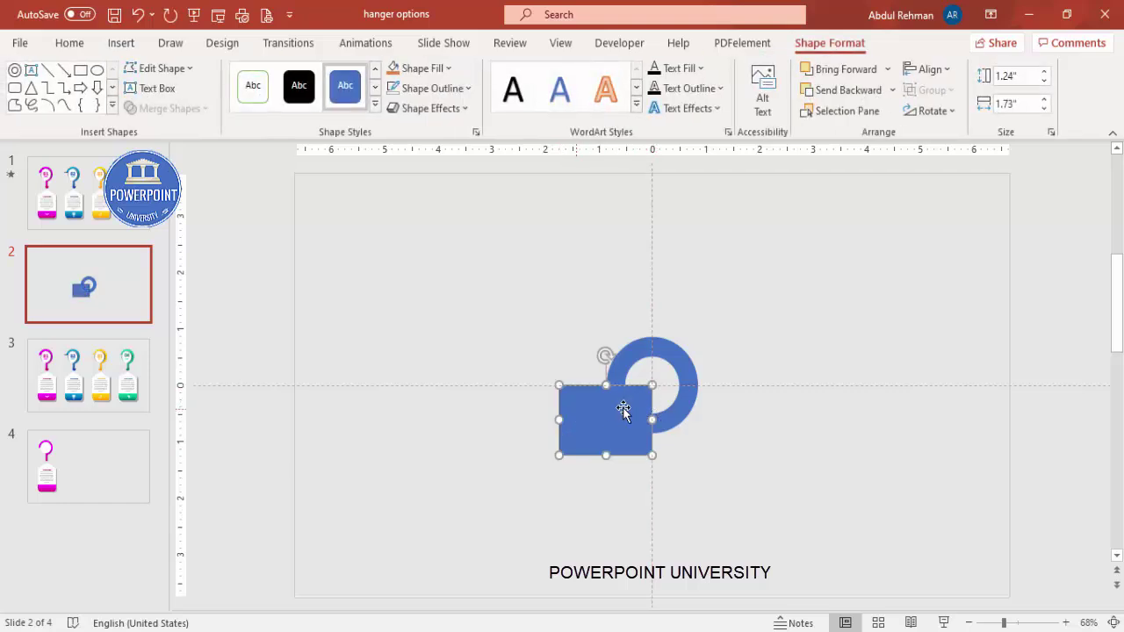
pyautogui.click(440, 88)
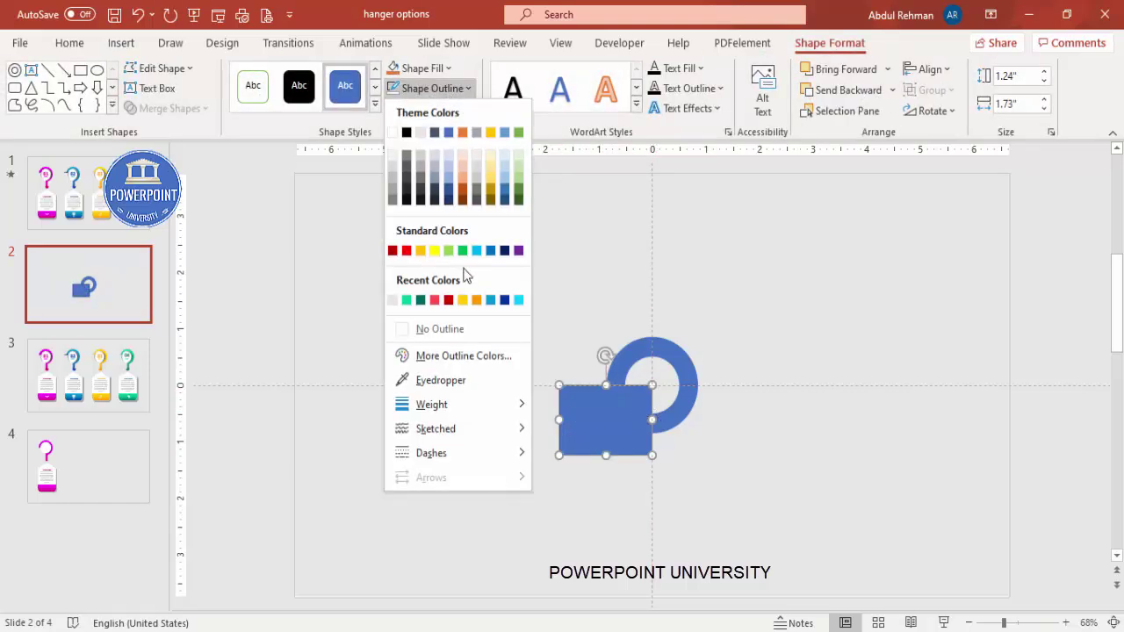
pyautogui.click(473, 326)
pyautogui.click(392, 71)
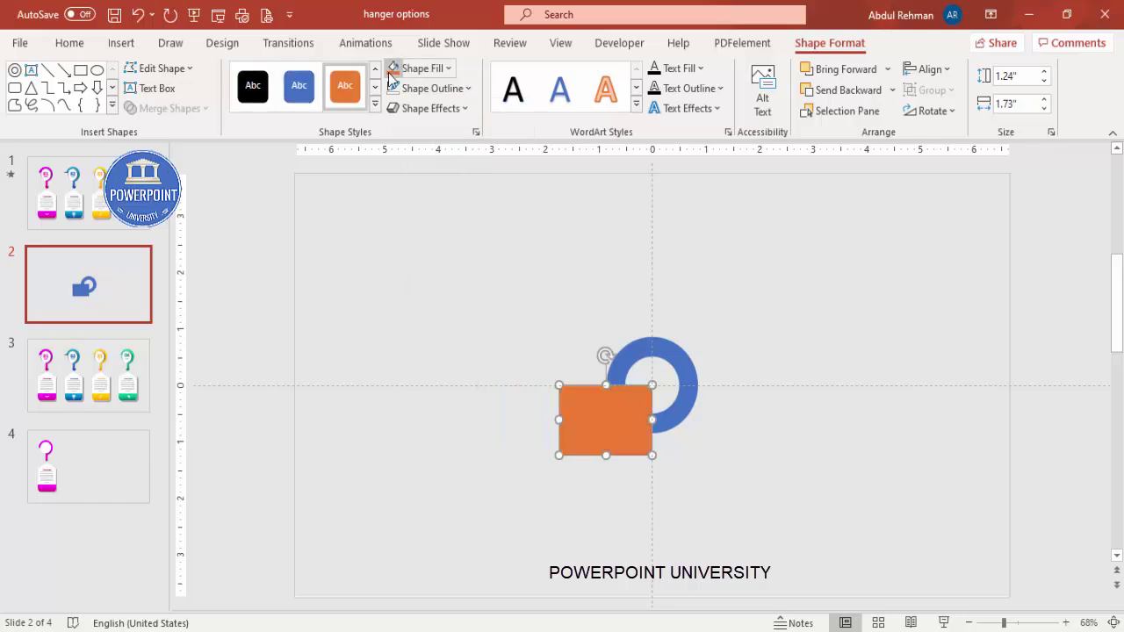
pyautogui.click(795, 329)
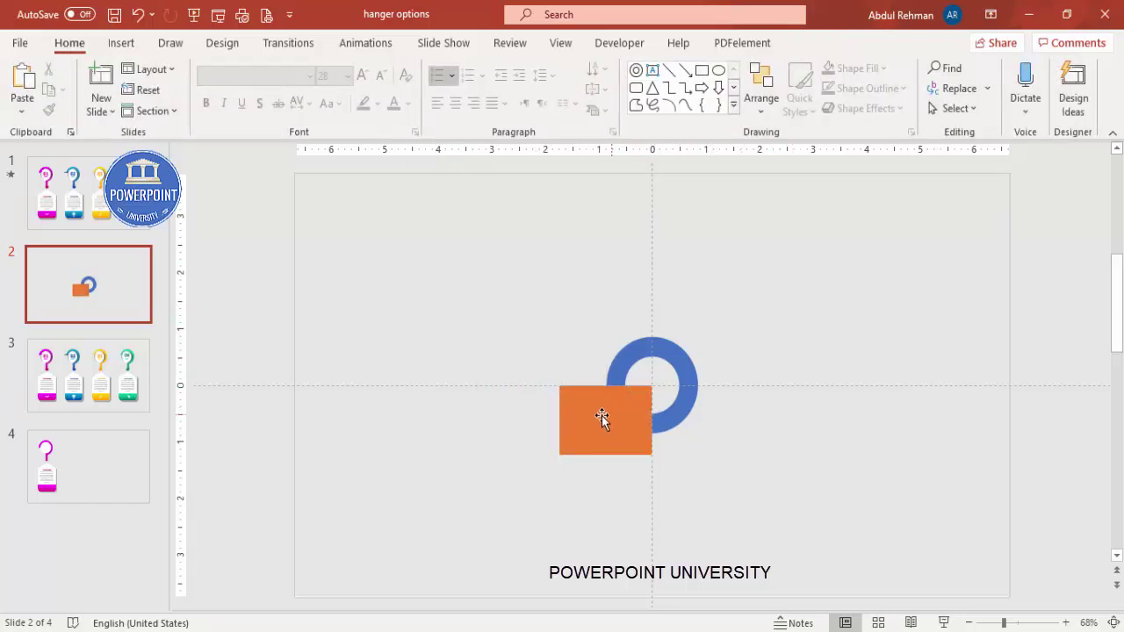
# Step: Subtract the orange rectangle from the blue ring with Merge Shapes > Subtract
pyautogui.click(668, 348)
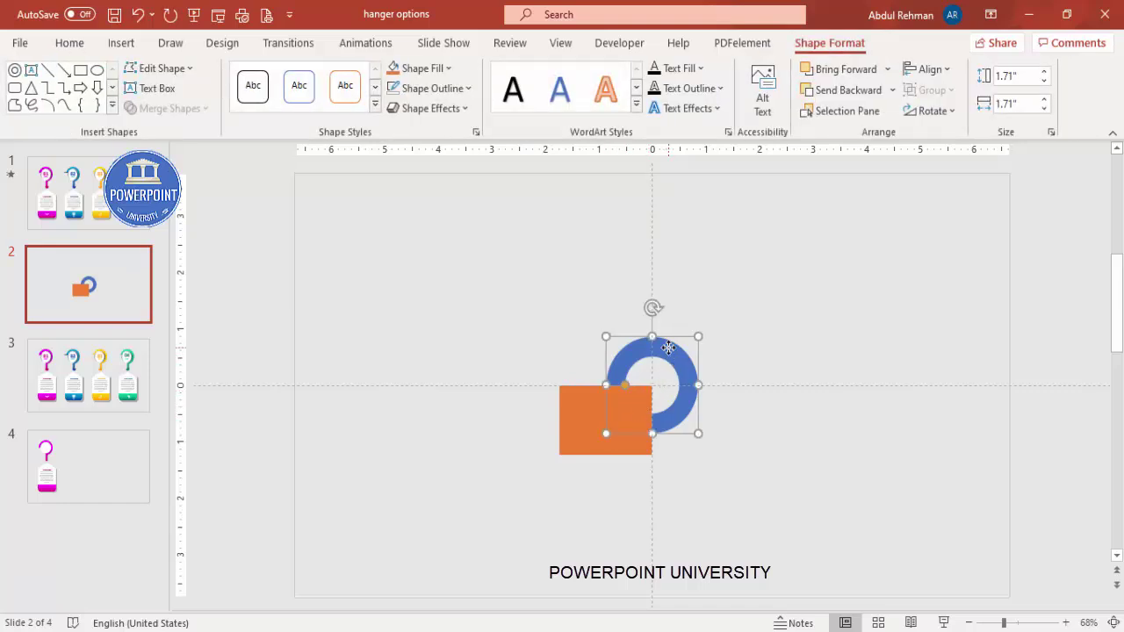
pyautogui.keyDown('shift'); pyautogui.click(593, 421); pyautogui.keyUp('shift')
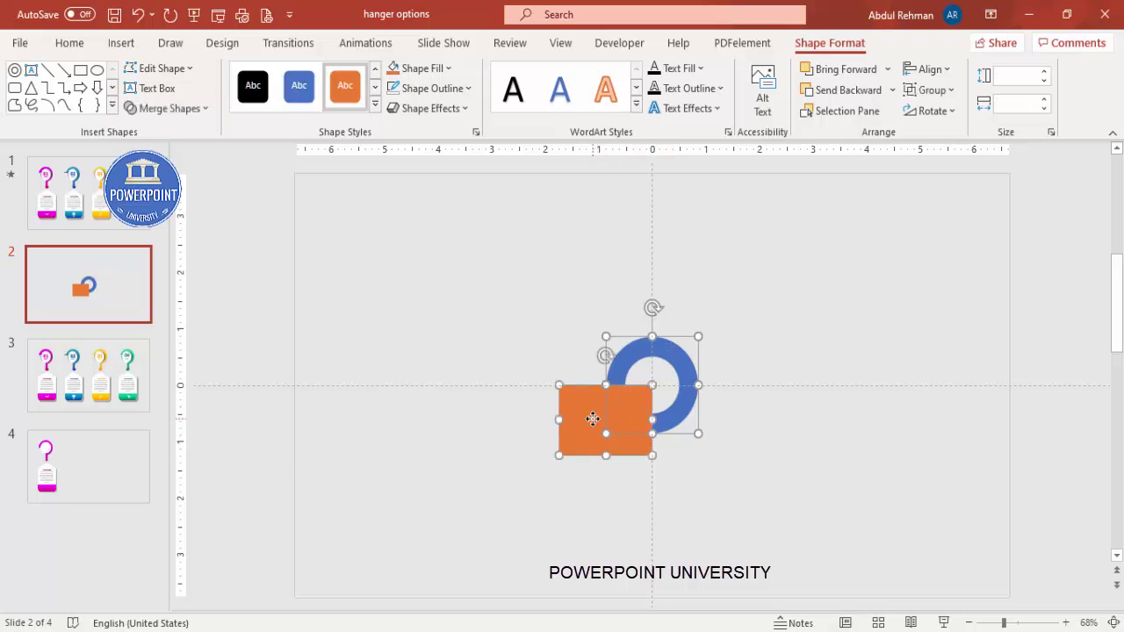
pyautogui.click(198, 109)
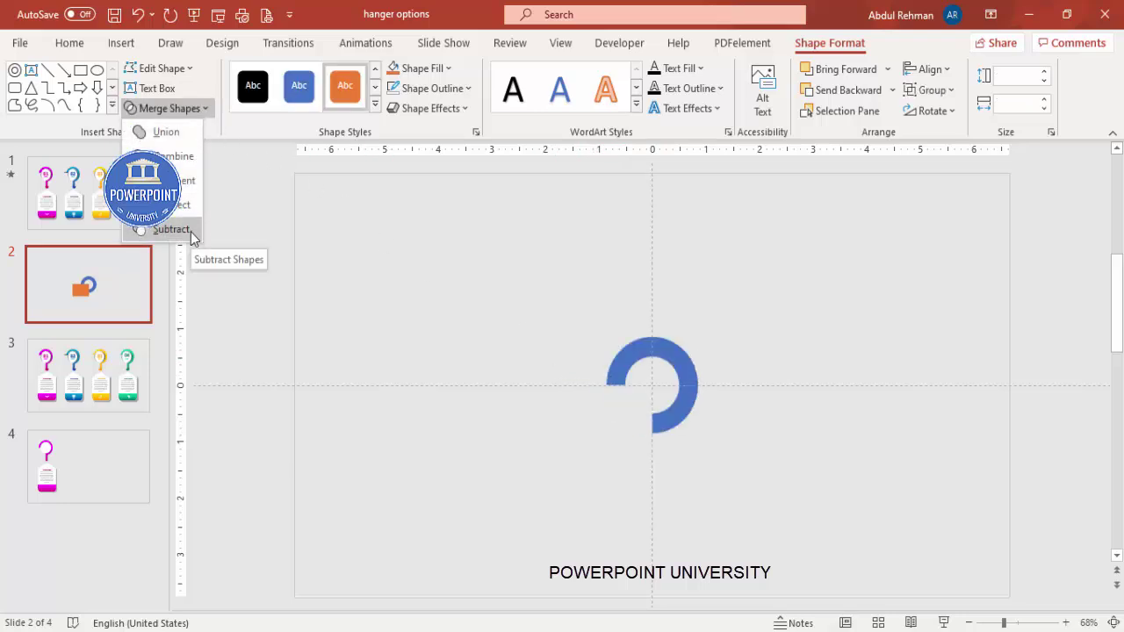
pyautogui.click(192, 229)
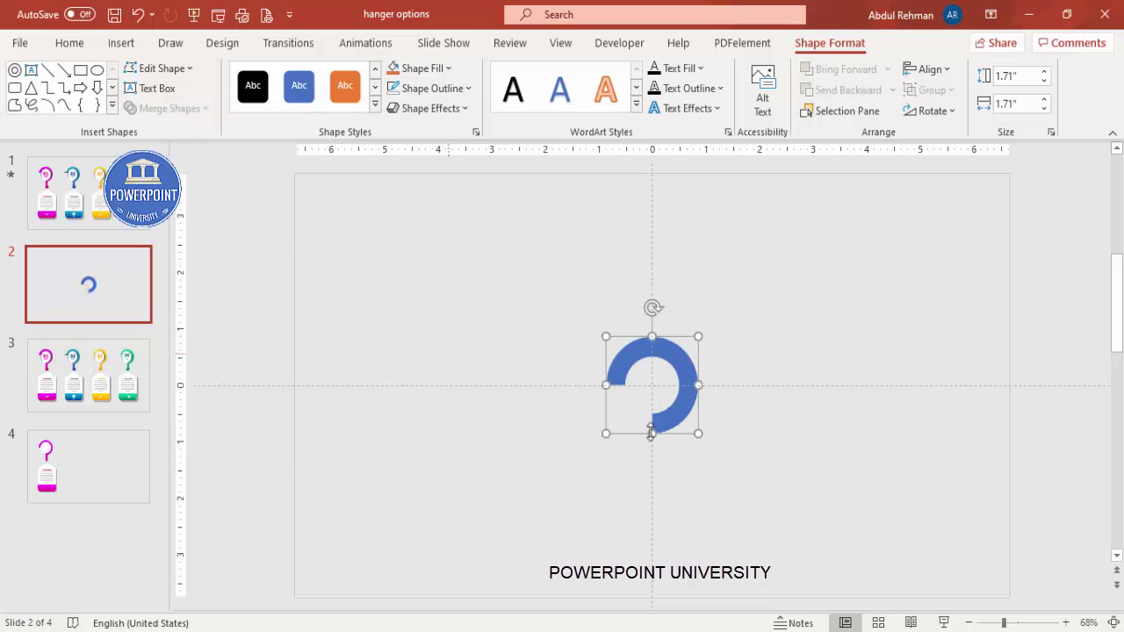
pyautogui.click(710, 451)
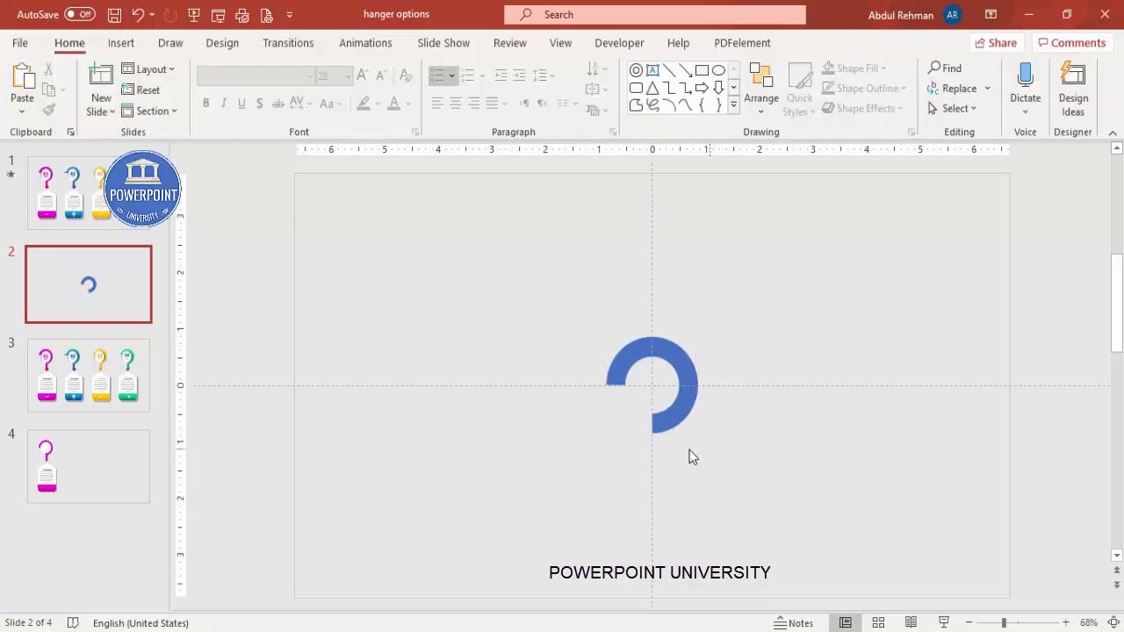
# Step: Draw a thin blue rectangle with no outline hanging below the ring's right end as the stem
pyautogui.click(132, 47)
pyautogui.click(274, 126)
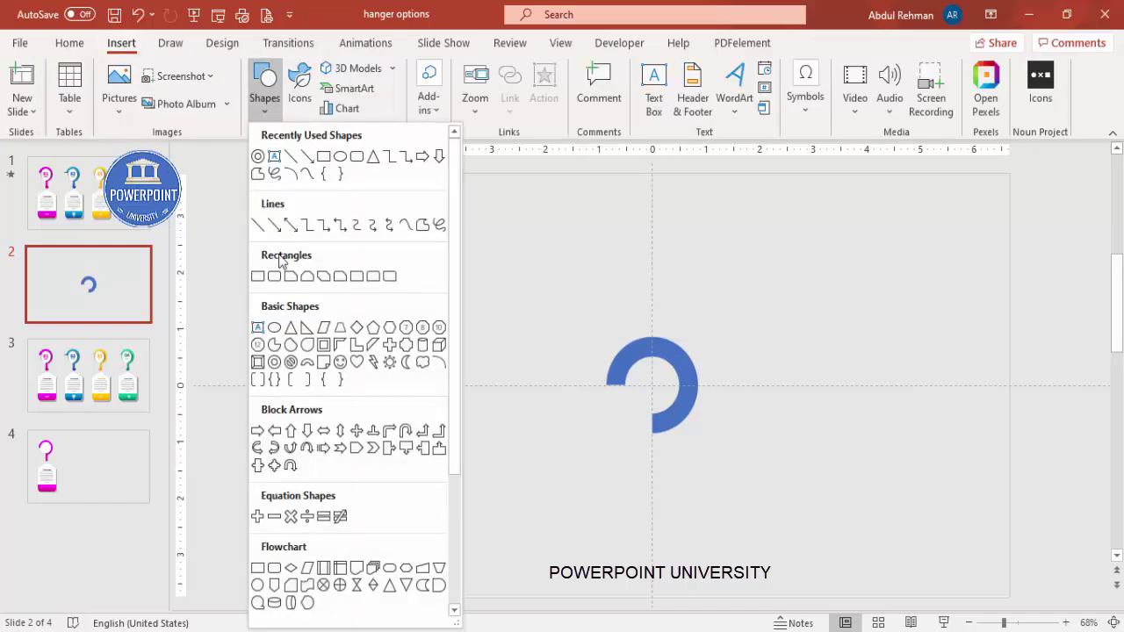
pyautogui.click(257, 276)
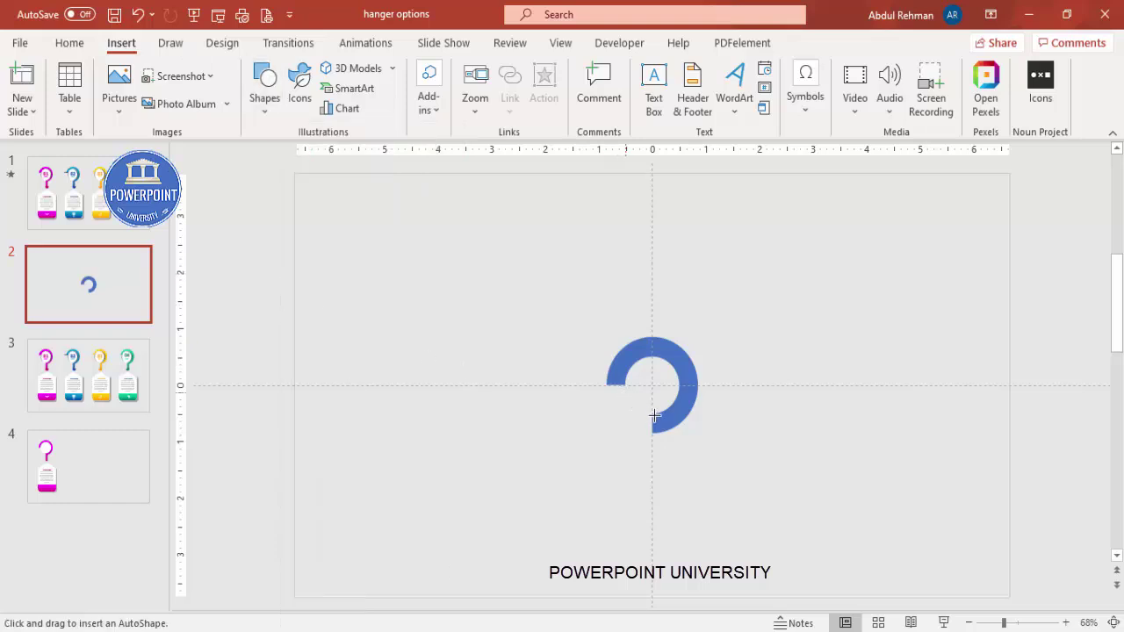
pyautogui.moveTo(664, 464)
pyautogui.mouseDown()
pyautogui.moveTo(663, 477)
pyautogui.moveTo(658, 446)
pyautogui.mouseUp()
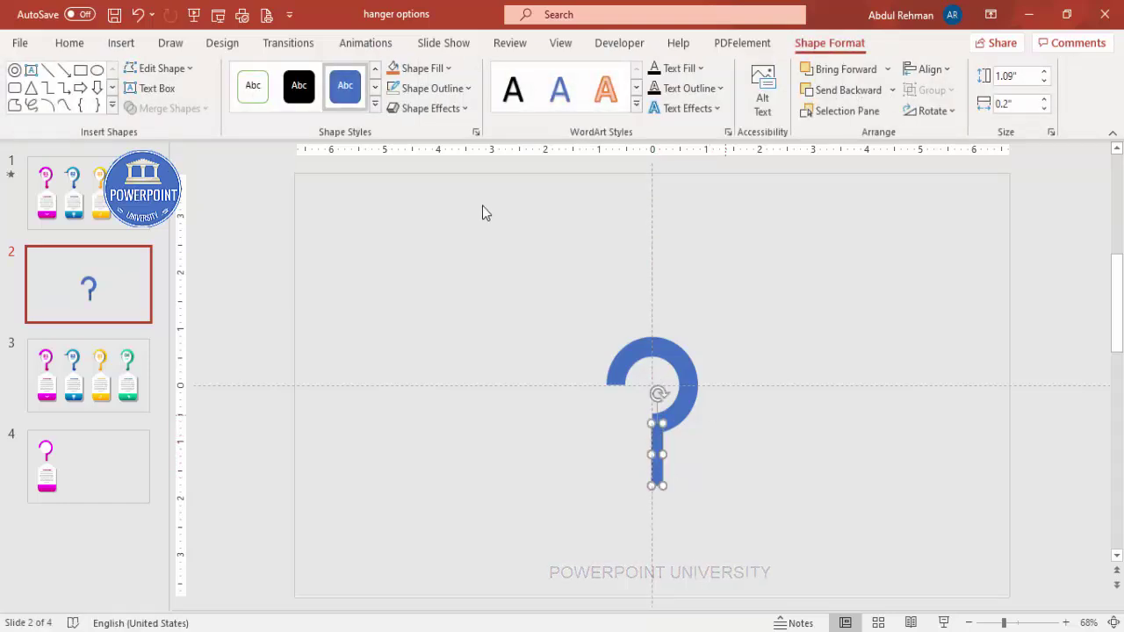
pyautogui.click(447, 89)
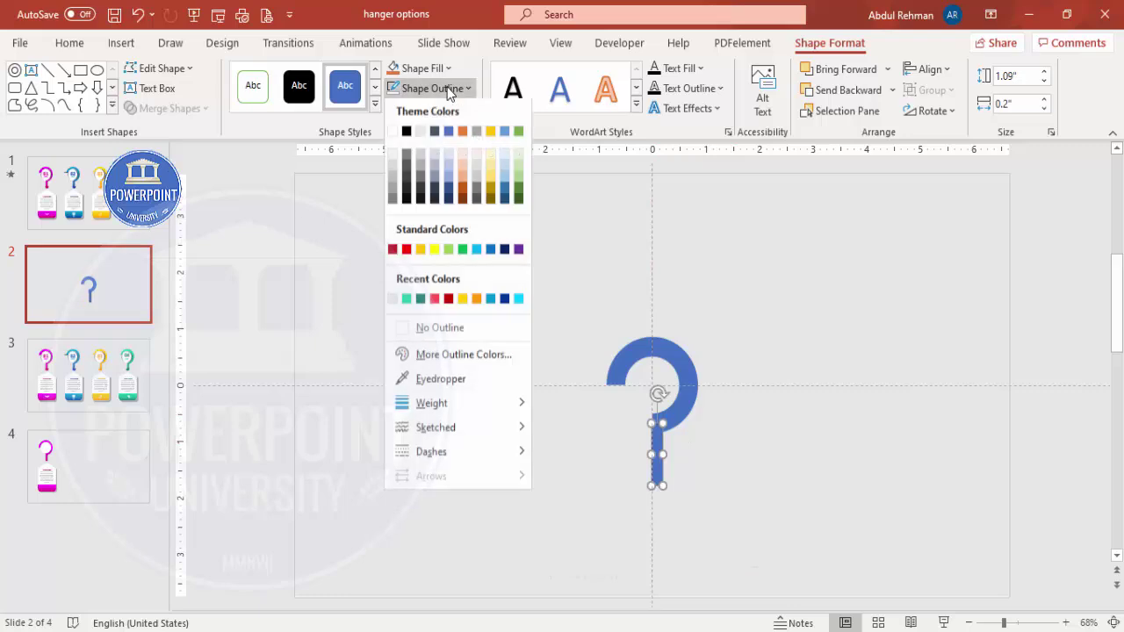
pyautogui.click(448, 327)
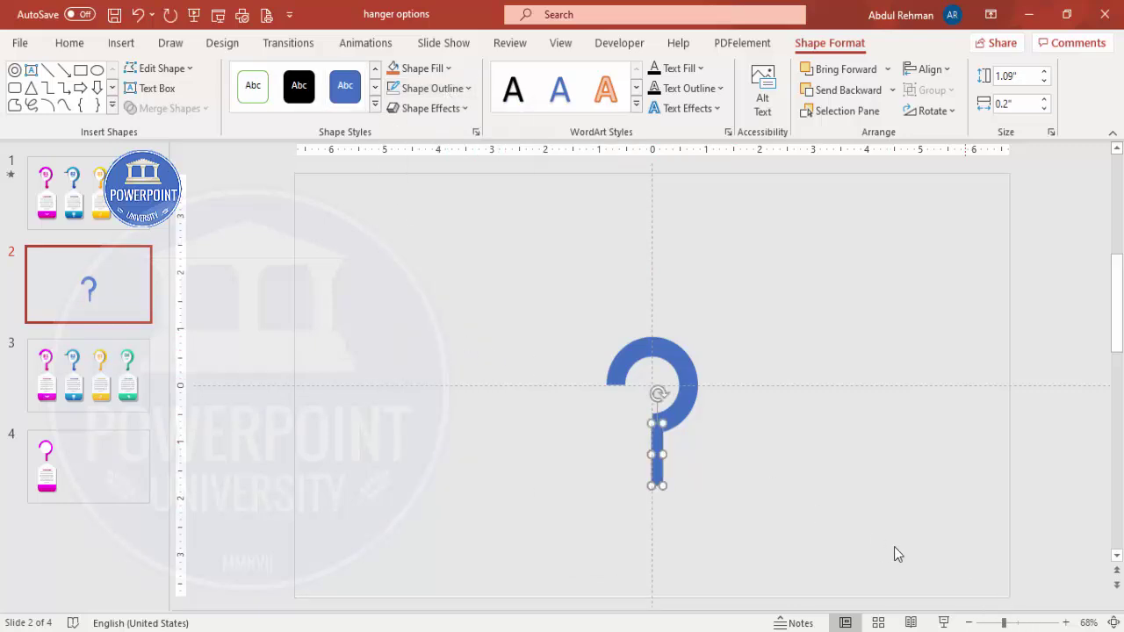
pyautogui.scroll(7, 895, 554)
pyautogui.click(776, 458)
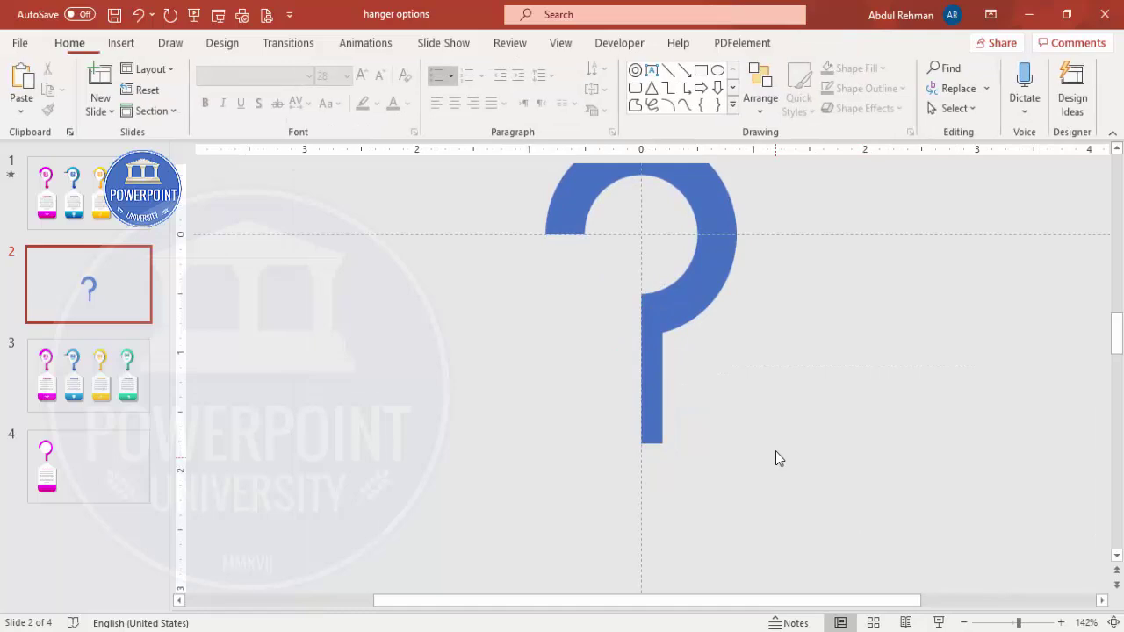
# Step: Draw an outline-free Chevron block arrow at the bottom of the stem
pyautogui.click(123, 42)
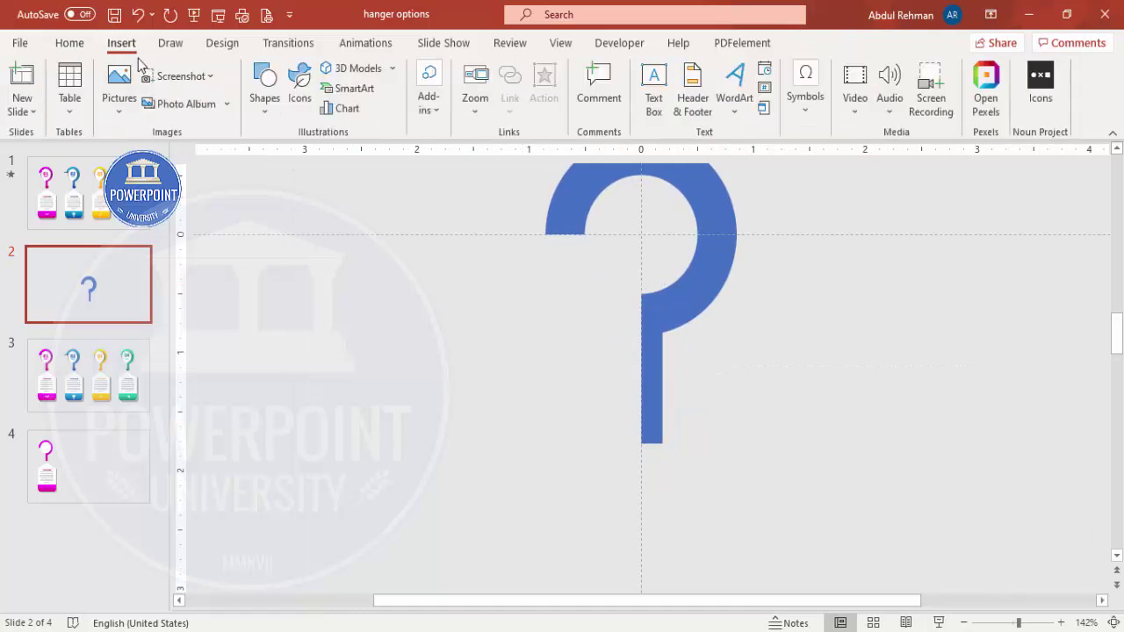
pyautogui.click(265, 114)
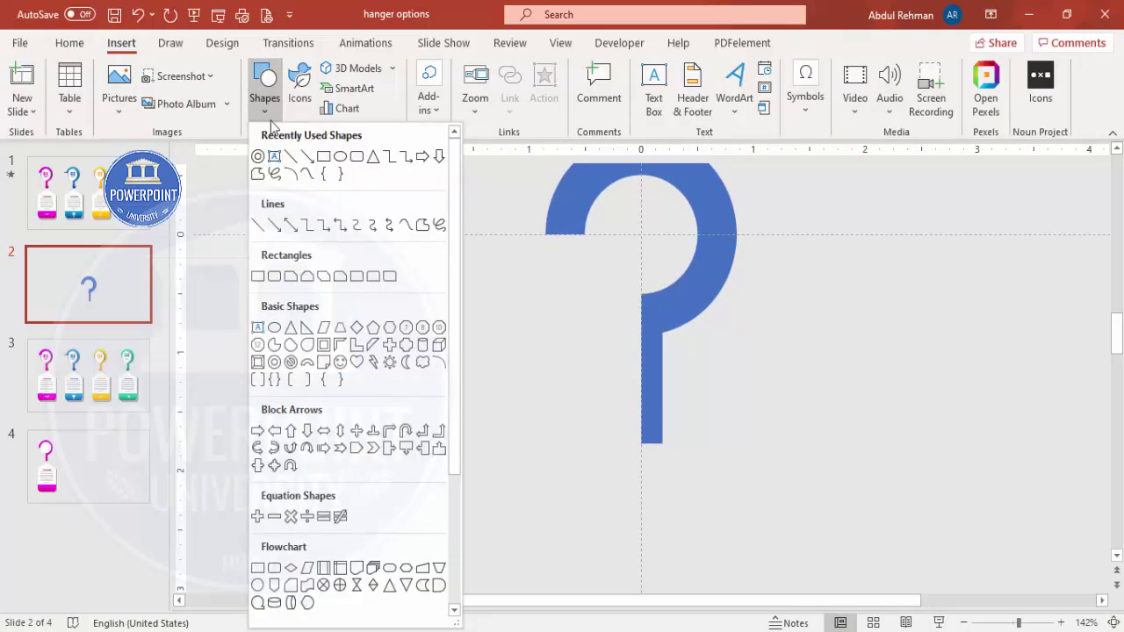
pyautogui.click(372, 450)
pyautogui.moveTo(622, 431); pyautogui.dragTo(663, 468)
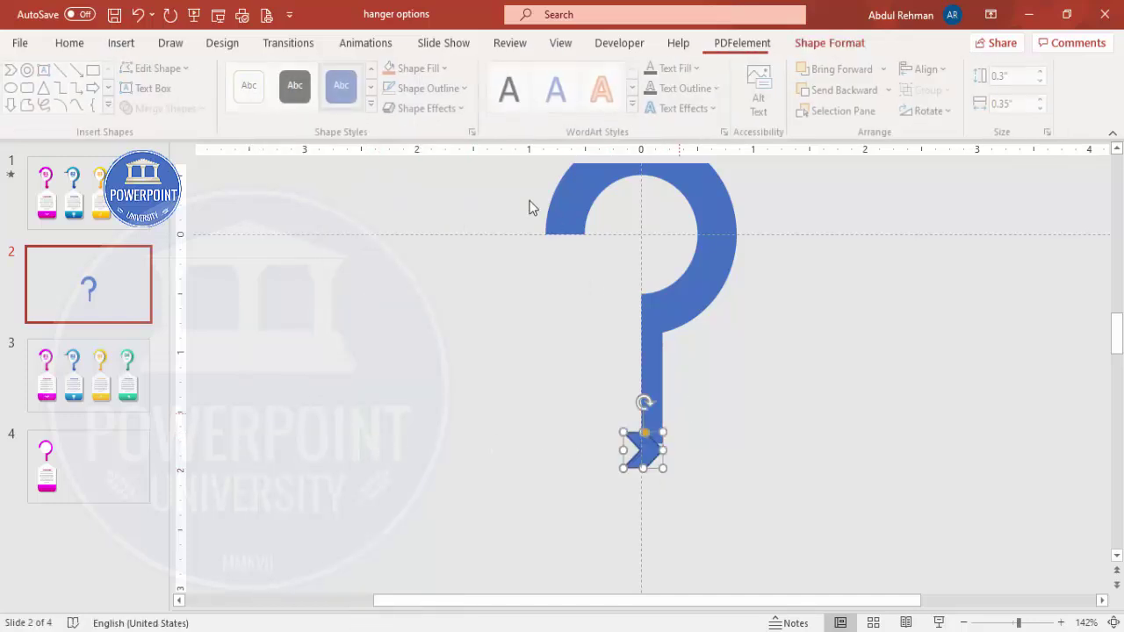
pyautogui.click(439, 88)
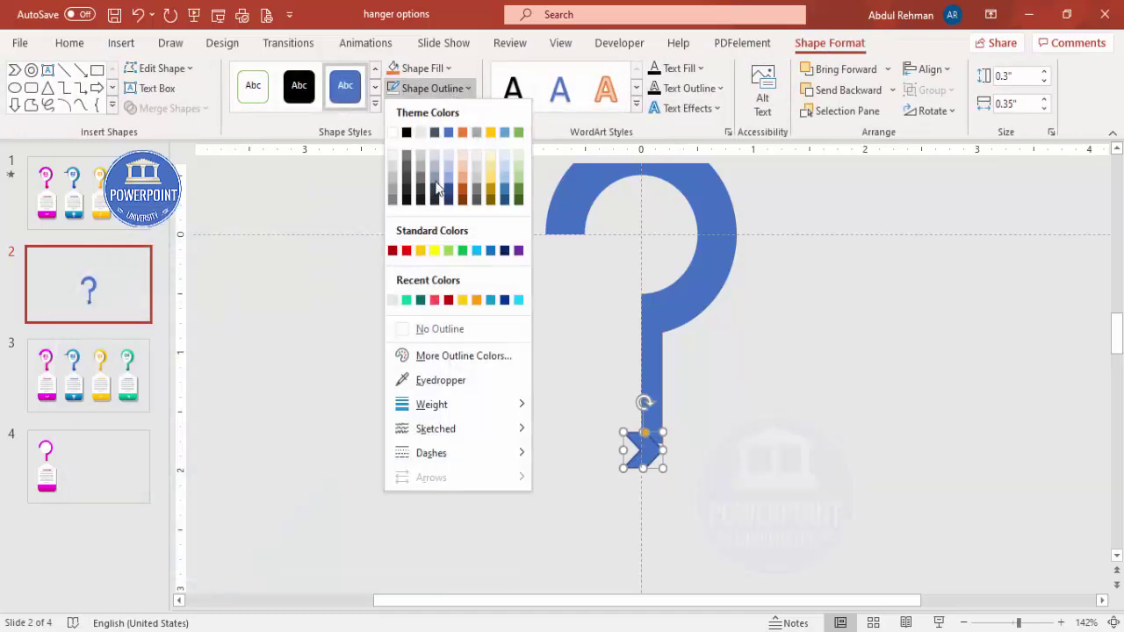
pyautogui.click(439, 328)
# Step: Rotate the chevron right 90° to point down and widen it to 0.4"
pyautogui.click(932, 111)
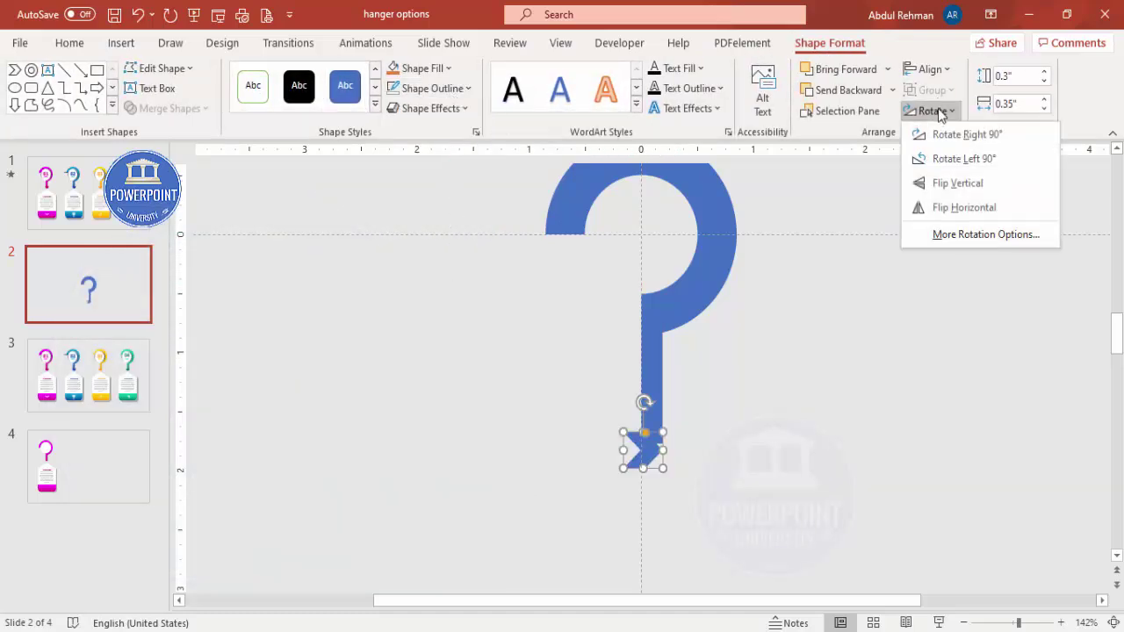
pyautogui.click(974, 136)
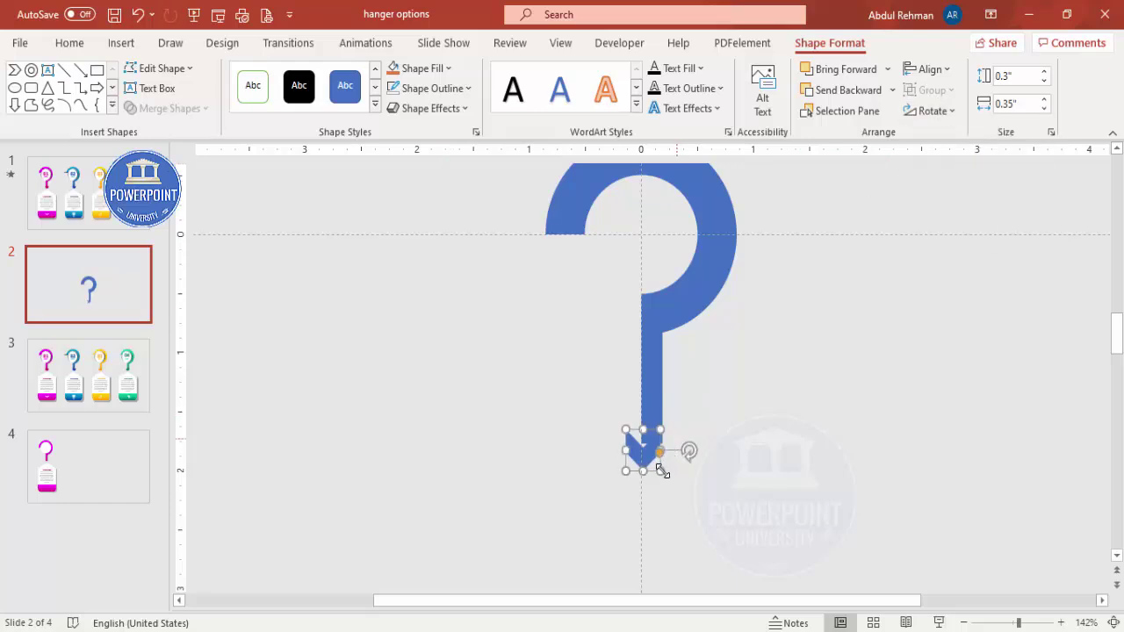
pyautogui.moveTo(667, 471); pyautogui.dragTo(652, 449)
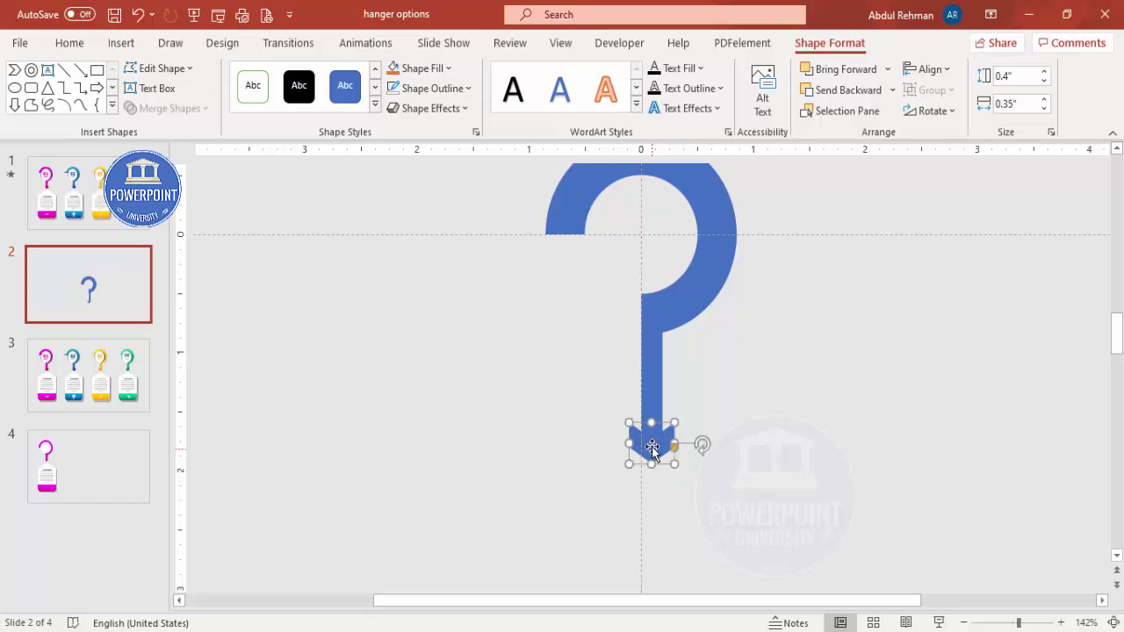
pyautogui.click(1113, 623)
pyautogui.click(815, 470)
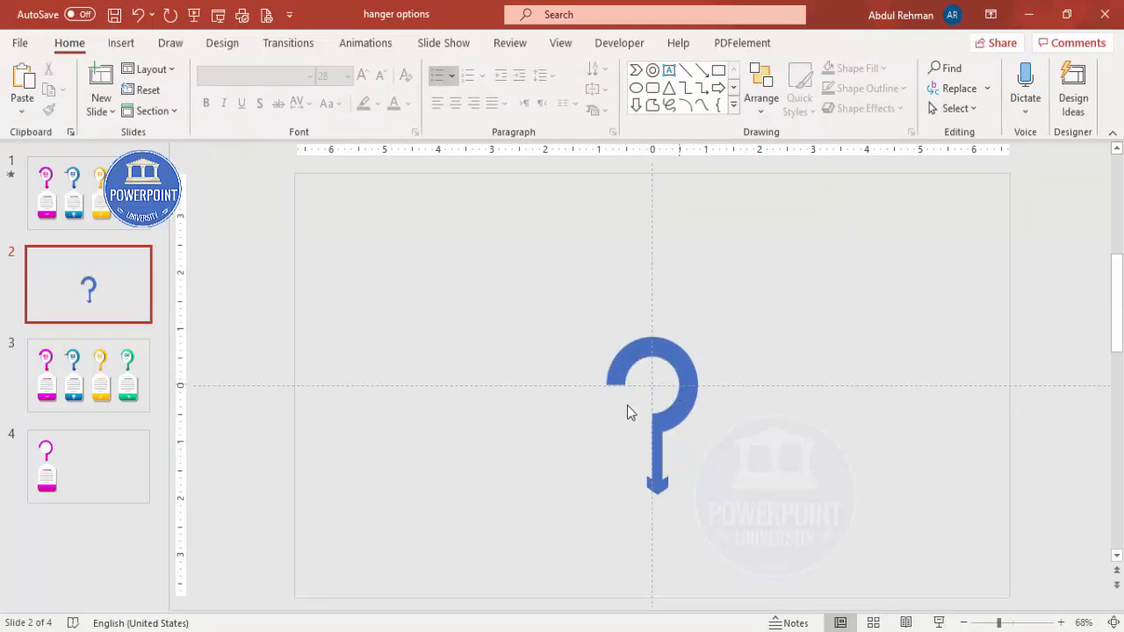
# Step: Draw an outline-free circle filled White, Background 1, Darker 5% over the hook
pyautogui.click(122, 43)
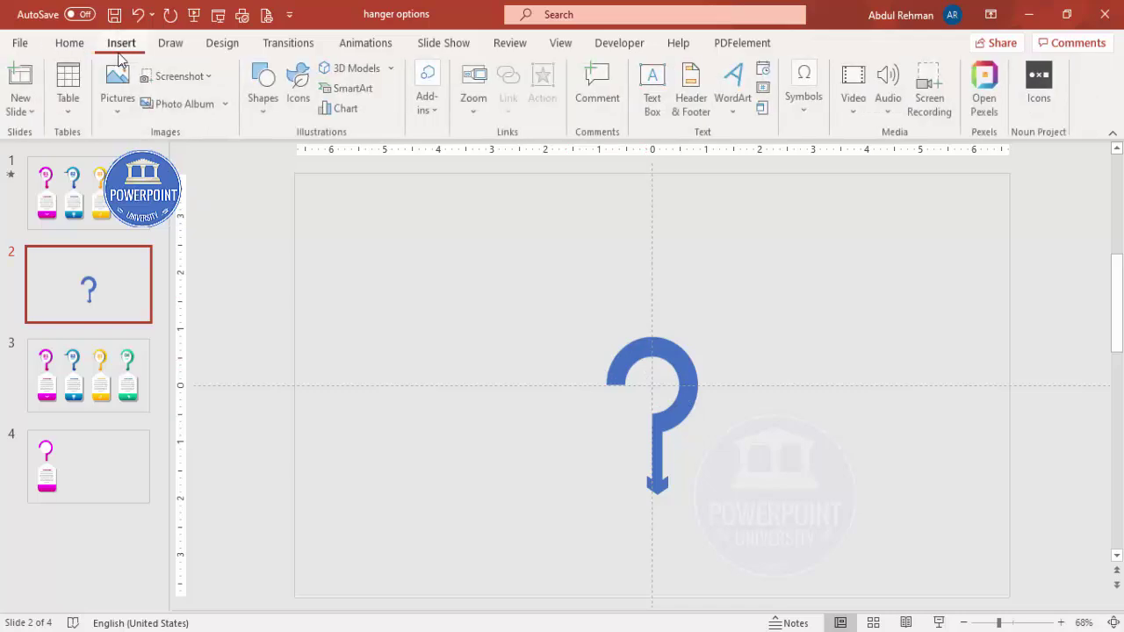
pyautogui.click(265, 87)
pyautogui.click(274, 327)
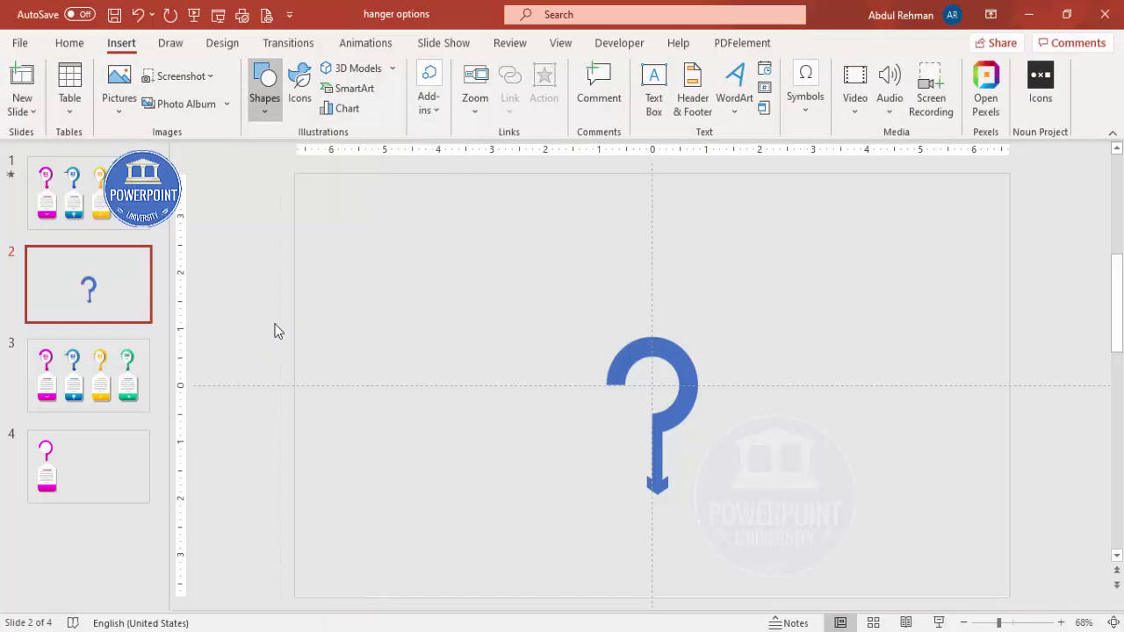
pyautogui.moveTo(660, 398); pyautogui.dragTo(694, 424)
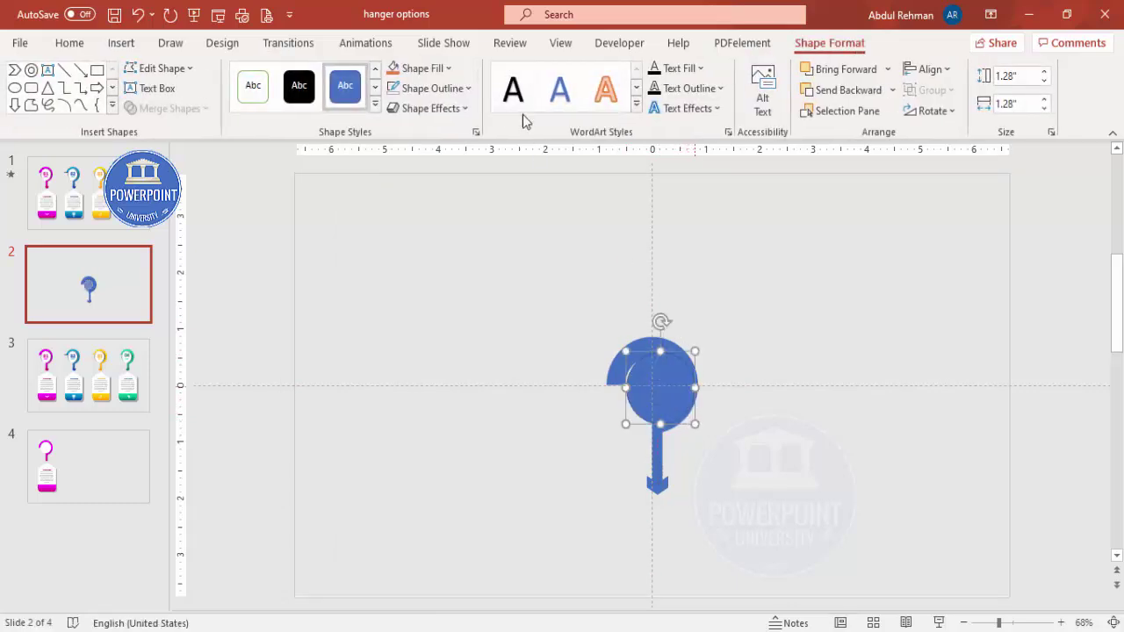
pyautogui.click(435, 91)
pyautogui.click(458, 325)
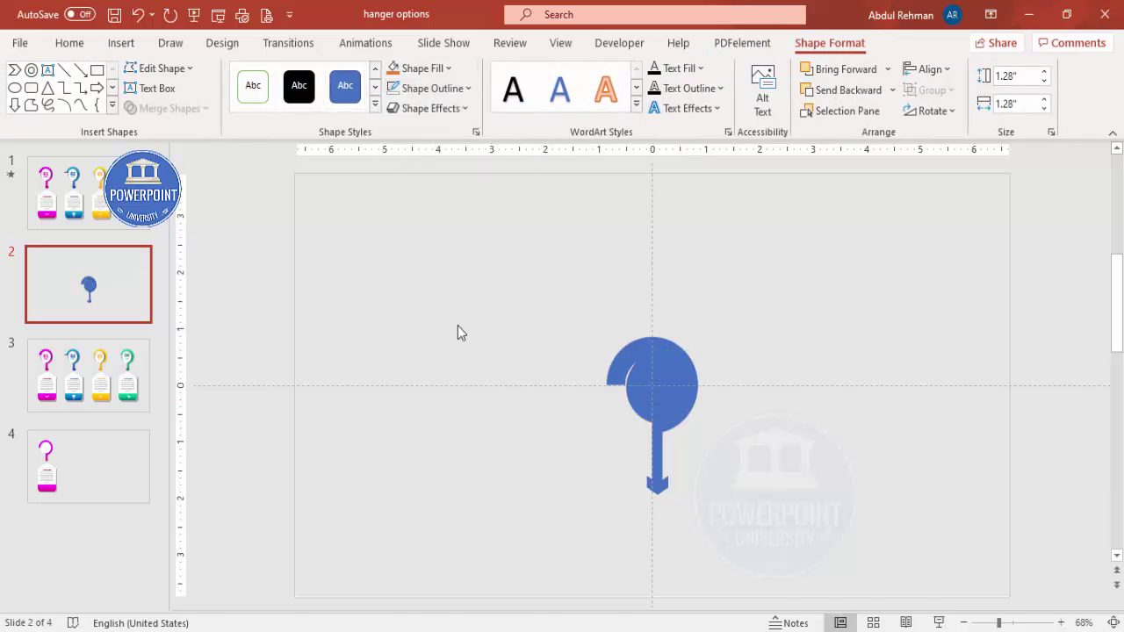
pyautogui.click(421, 68)
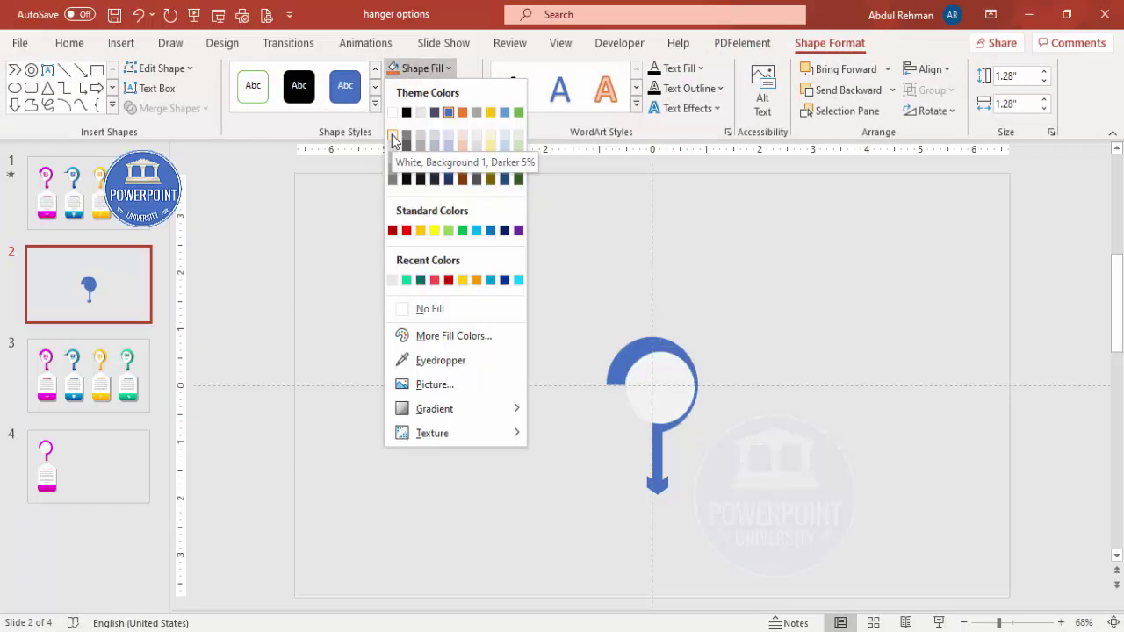
pyautogui.click(392, 140)
# Step: Centre the circle on the slide with Align Center and Align Middle
pyautogui.click(933, 74)
pyautogui.click(946, 119)
pyautogui.click(947, 74)
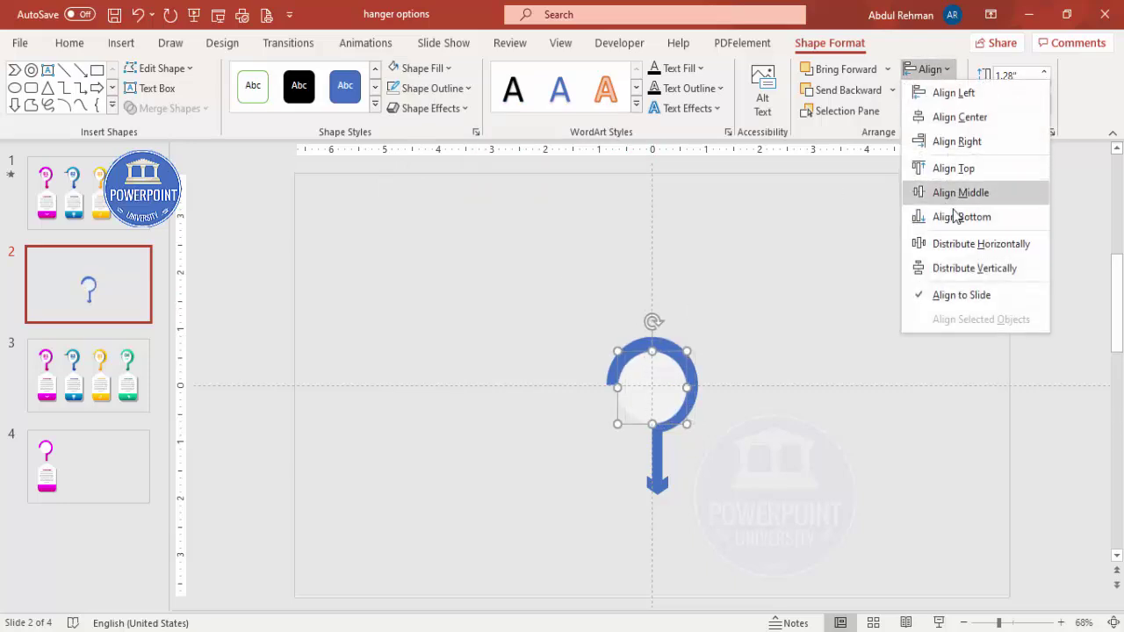
pyautogui.click(962, 193)
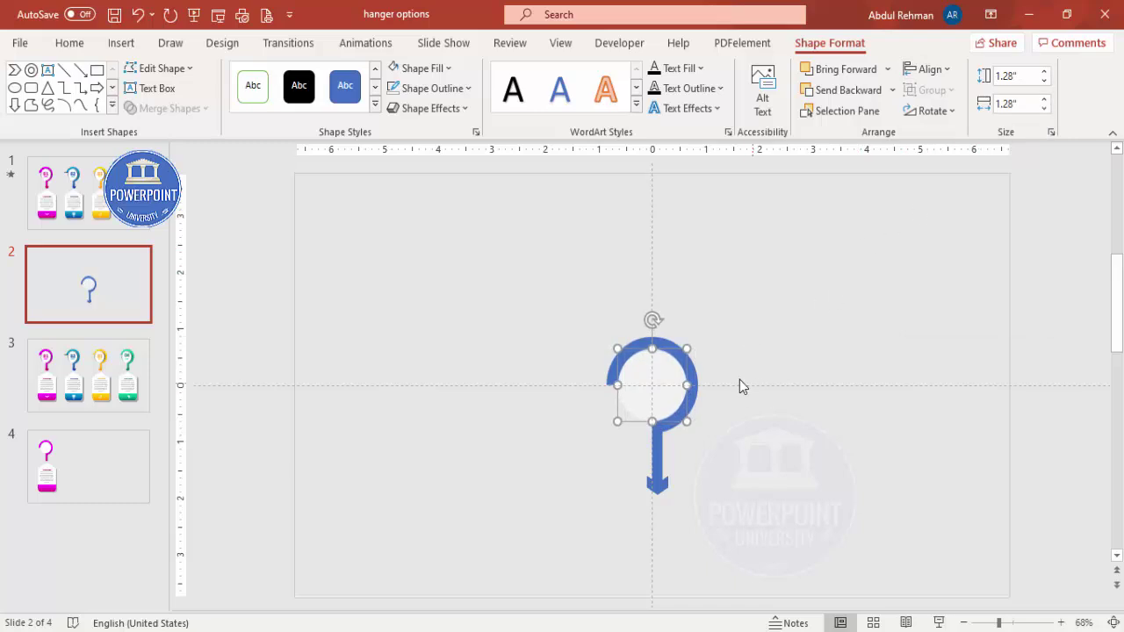
pyautogui.rightClick(660, 373)
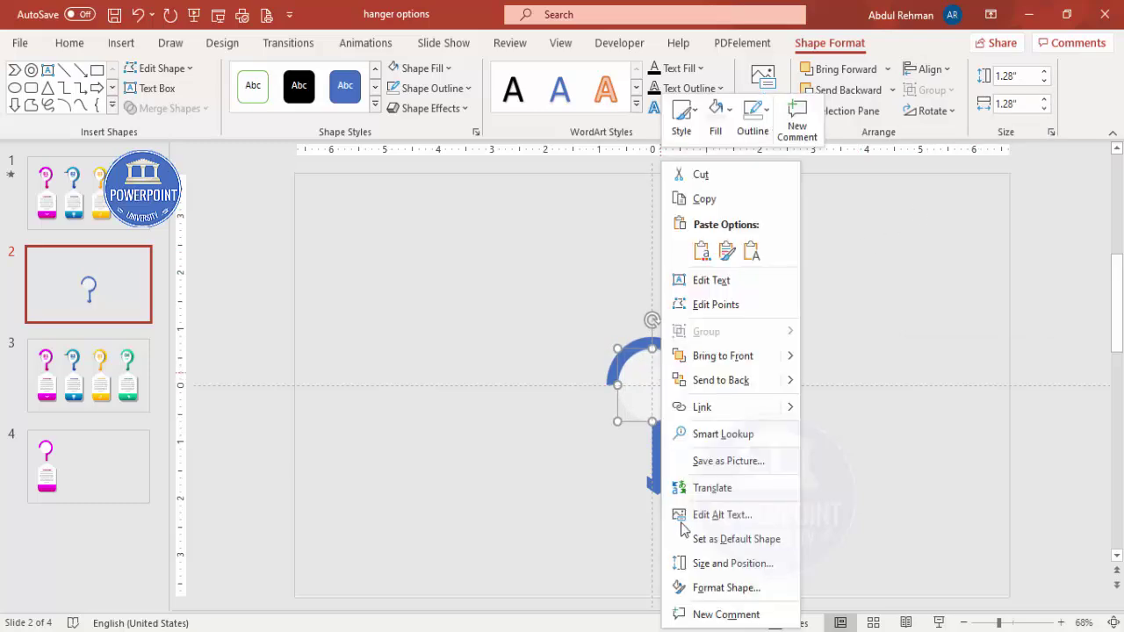
# Step: Apply a 3-D top bevel to the circle with height 11.5 pt and width about 7.5 pt
pyautogui.click(728, 581)
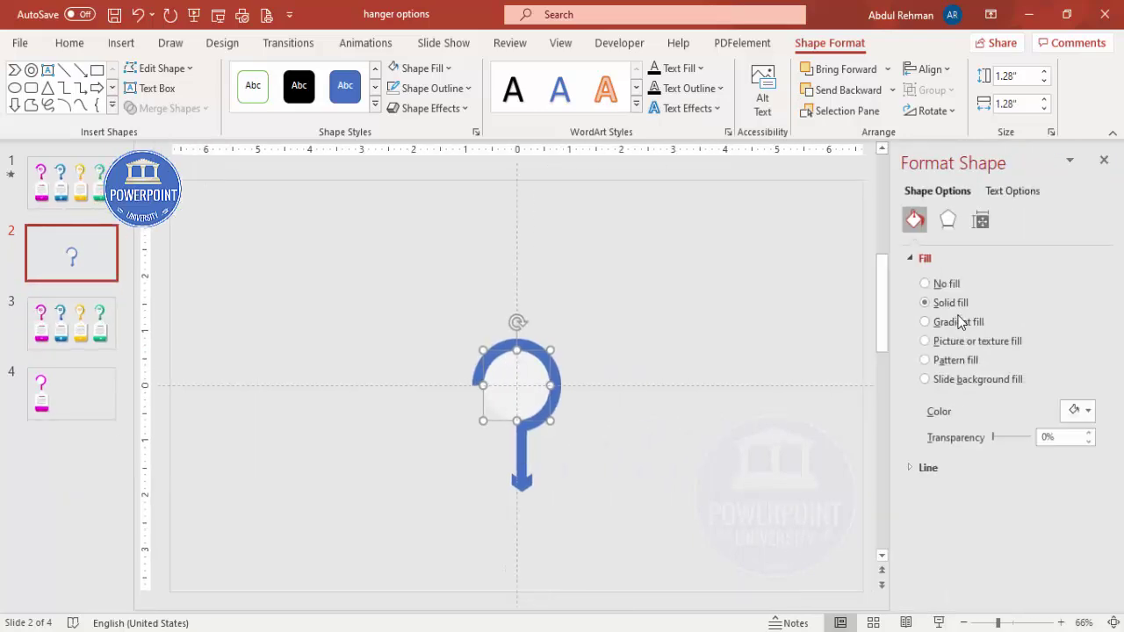
pyautogui.click(948, 221)
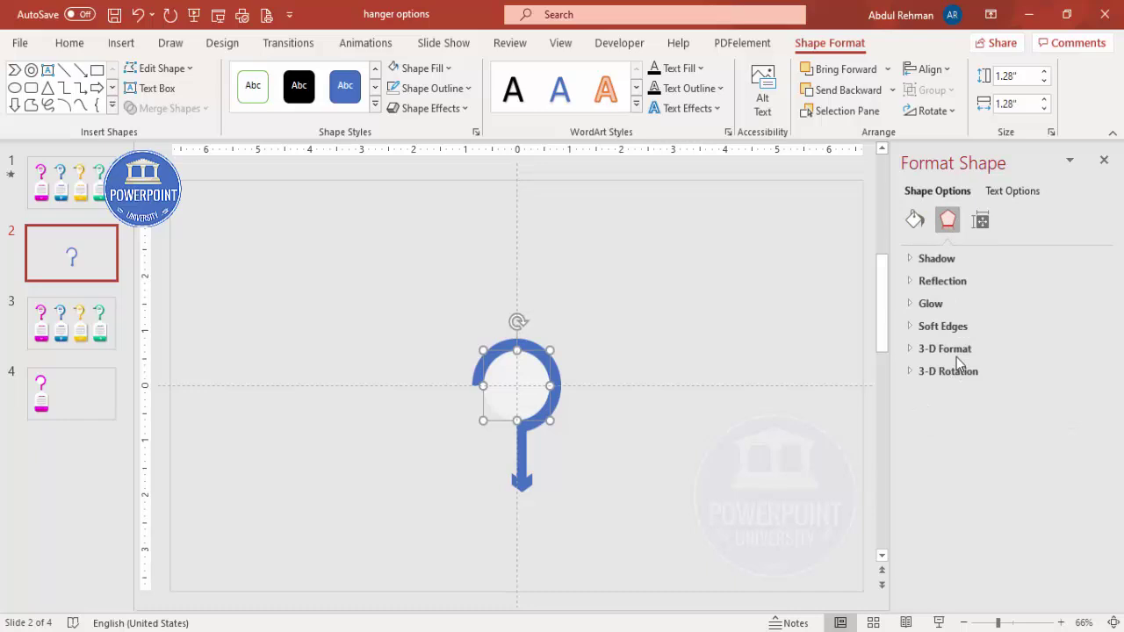
pyautogui.click(958, 349)
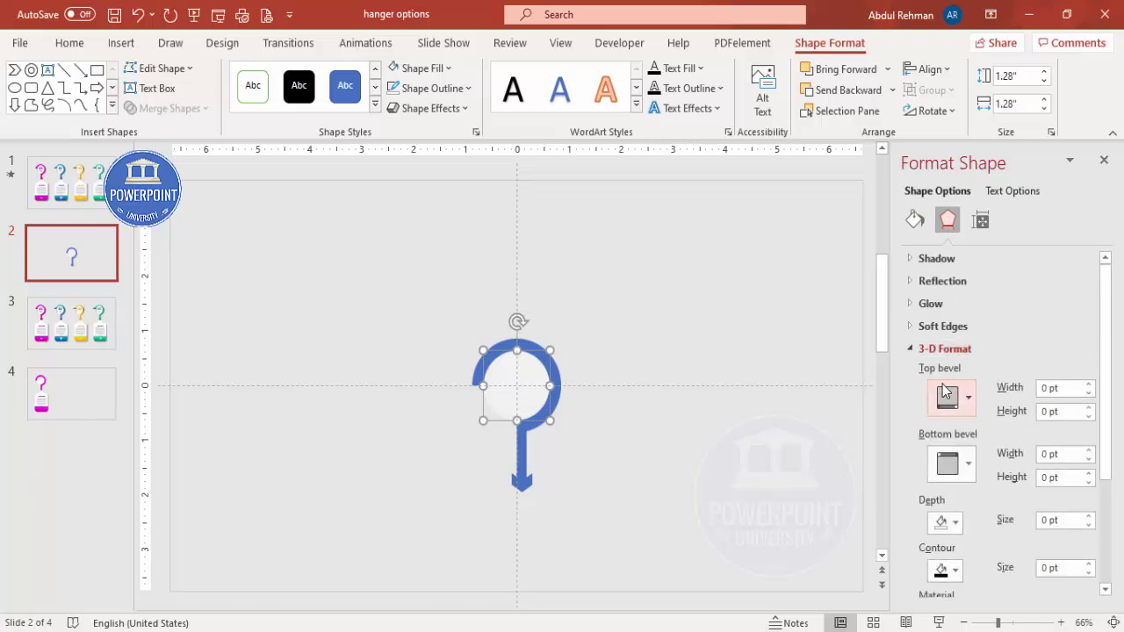
pyautogui.click(947, 394)
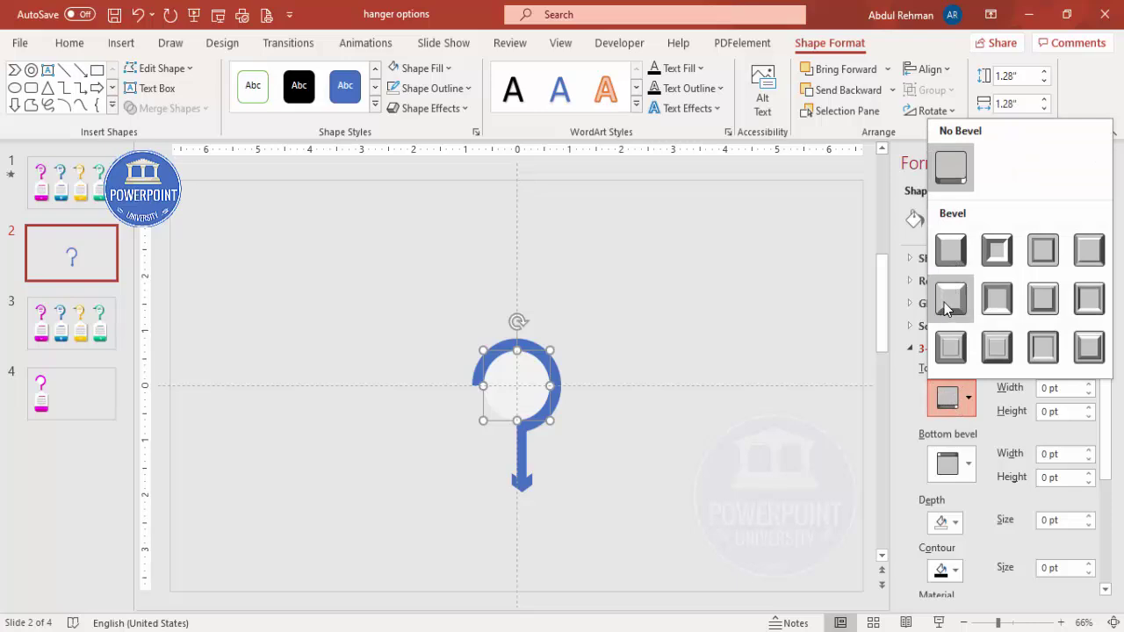
pyautogui.click(946, 306)
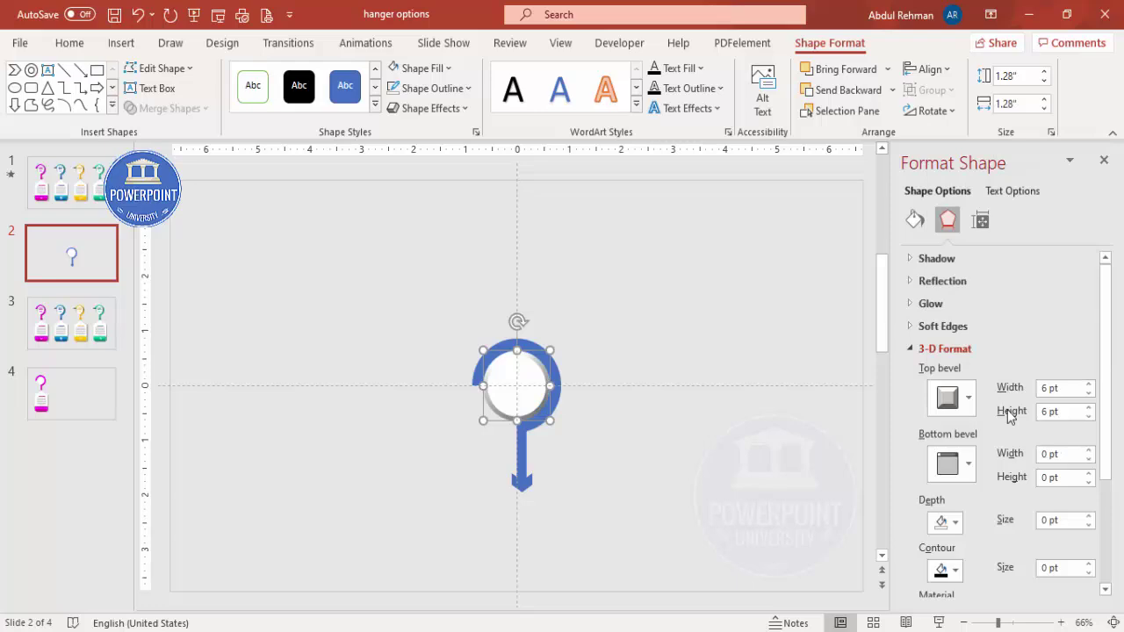
pyautogui.click(1089, 408)
pyautogui.click(1089, 408)
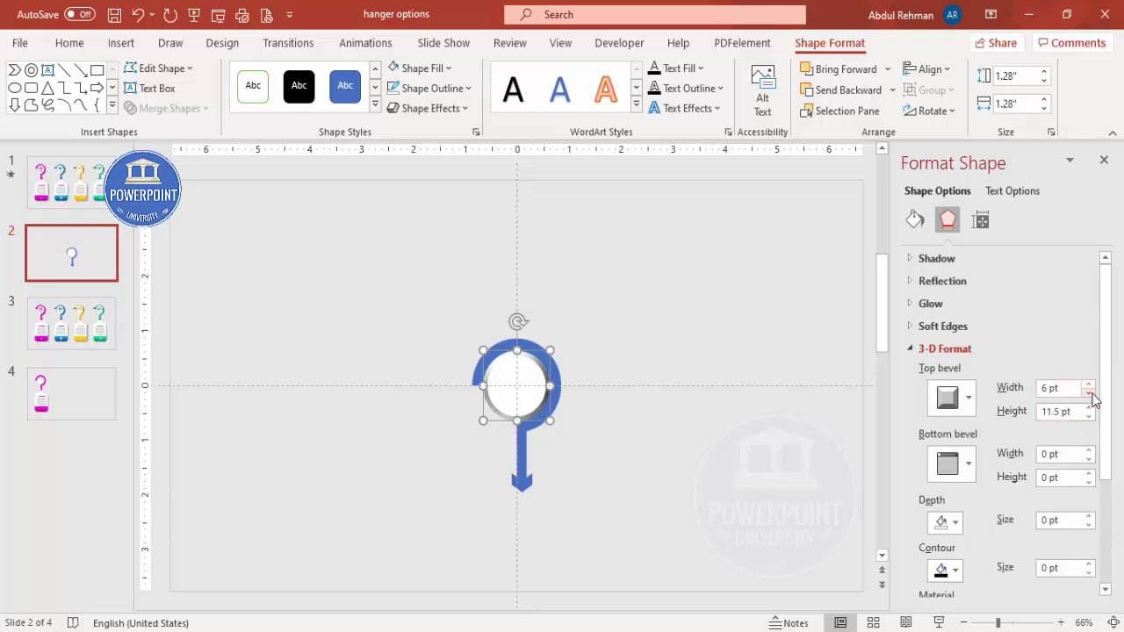
pyautogui.click(1089, 385)
pyautogui.click(1089, 385)
pyautogui.click(1090, 385)
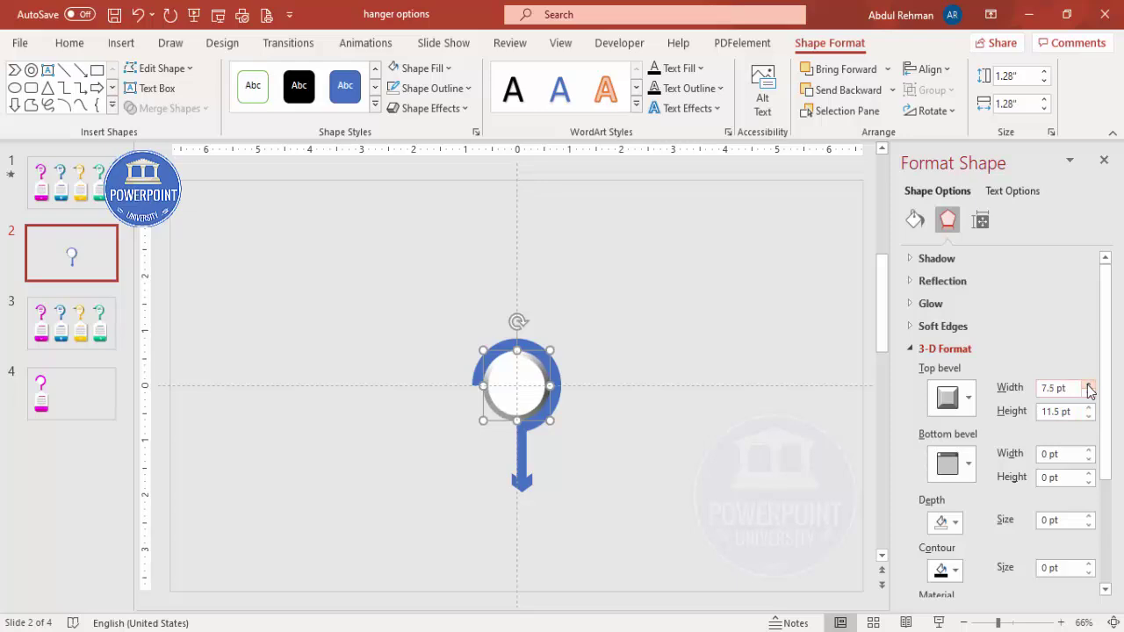
pyautogui.click(1090, 385)
# Step: Give the circle an Offset: Bottom Right shadow with 21 pt distance and 9 pt blur
pyautogui.click(910, 259)
pyautogui.click(1077, 283)
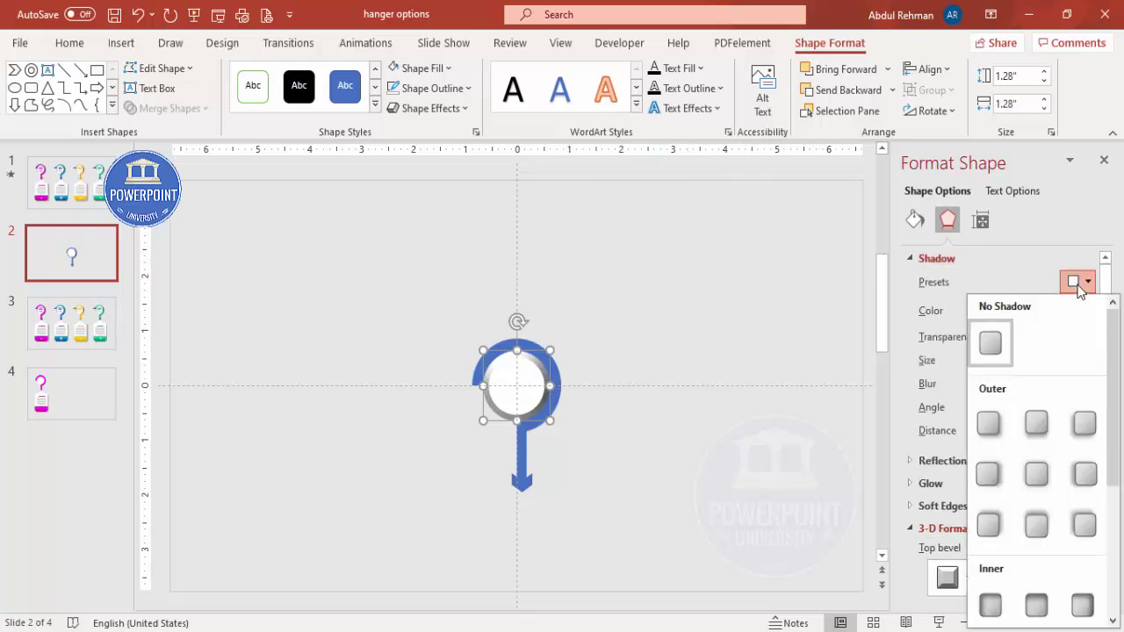
pyautogui.click(995, 424)
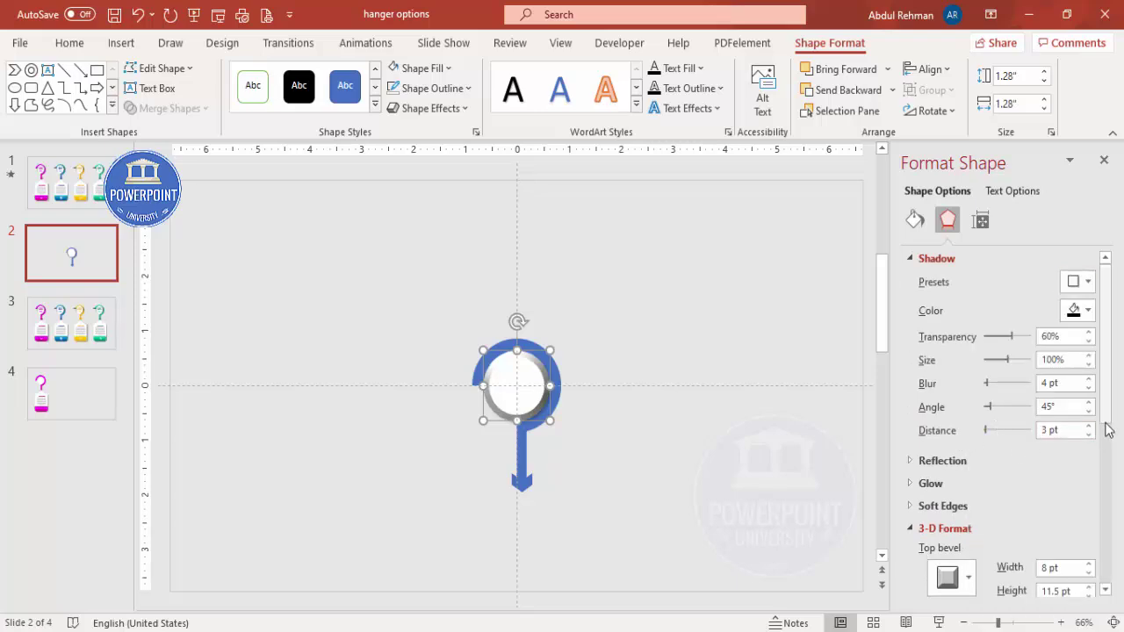
pyautogui.click(1089, 426)
pyautogui.click(1089, 427)
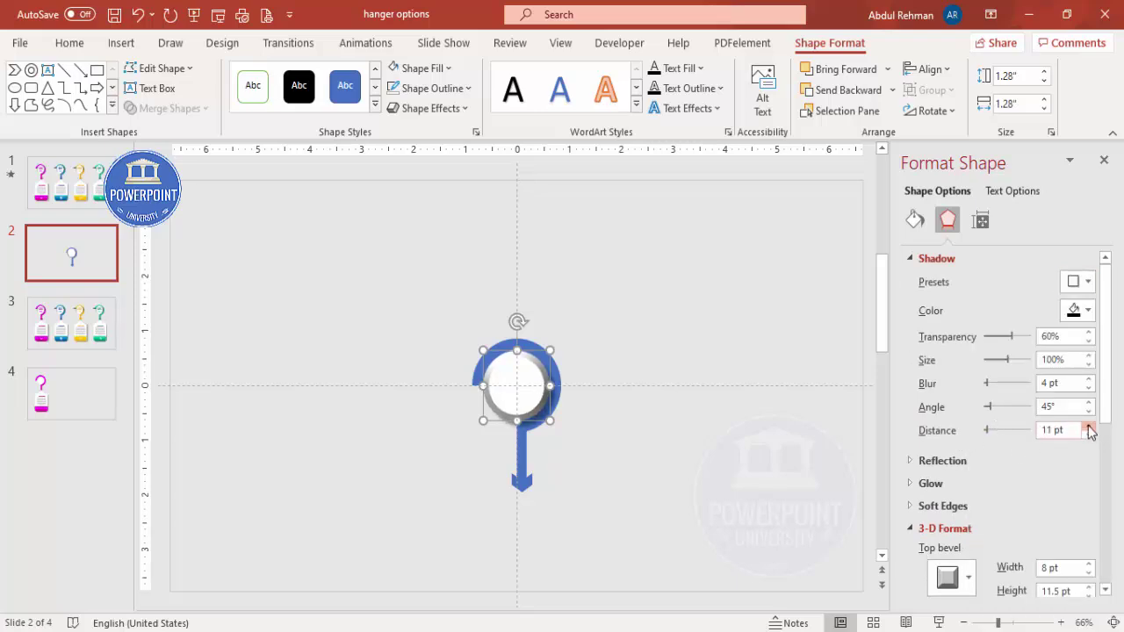
pyautogui.click(1090, 427)
pyautogui.click(1089, 426)
pyautogui.click(1089, 427)
pyautogui.click(1090, 427)
pyautogui.click(1089, 379)
pyautogui.click(1089, 380)
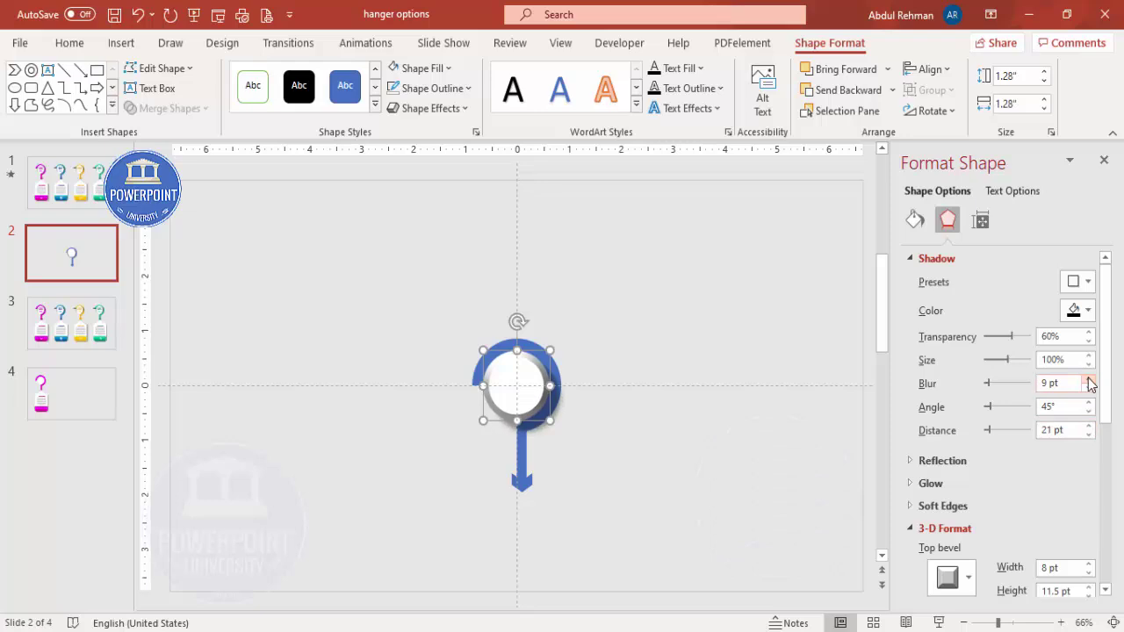
pyautogui.click(762, 337)
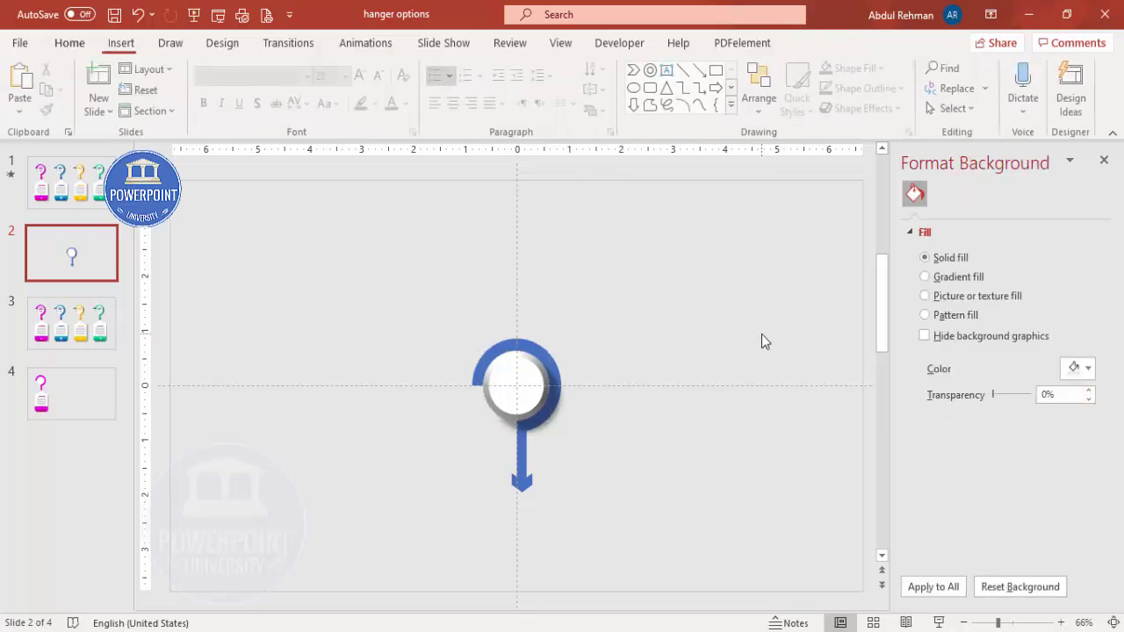
# Step: Hide the guides, move all hanger shapes to the upper left, and select the blue ring
pyautogui.click(565, 43)
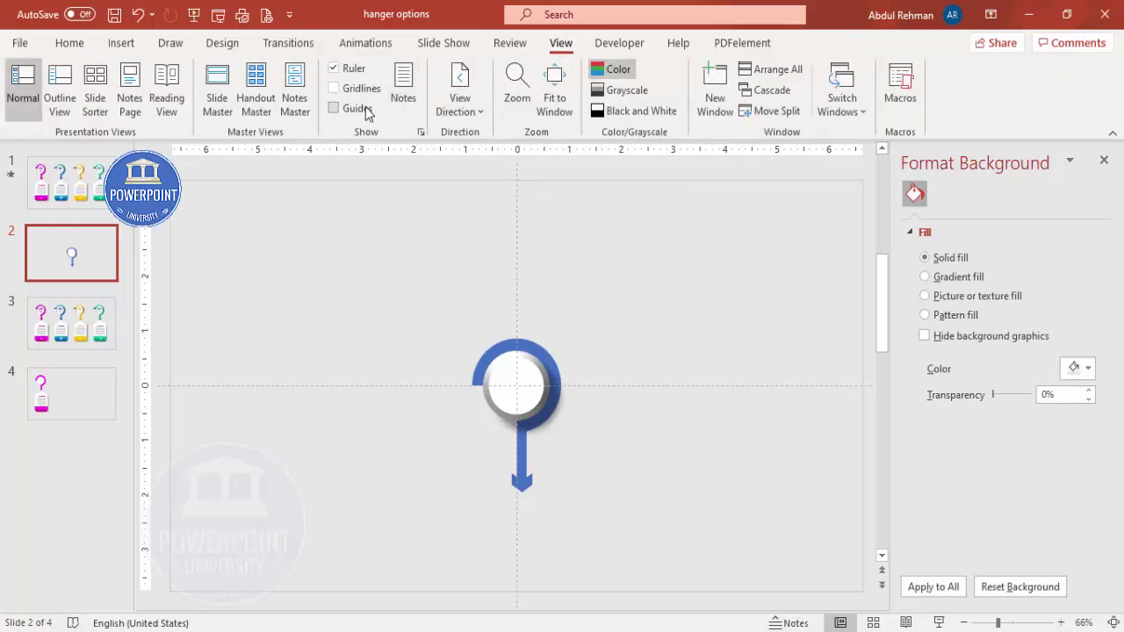
pyautogui.hotkey('ctrl', 'a')
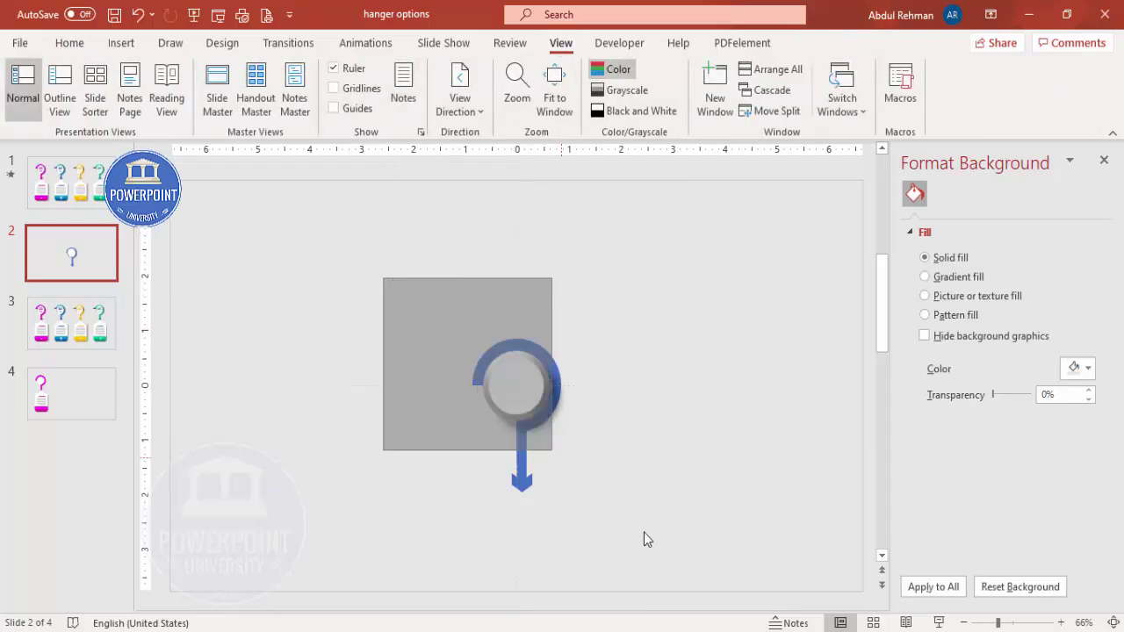
pyautogui.moveTo(519, 450); pyautogui.dragTo(283, 355)
pyautogui.click(371, 188)
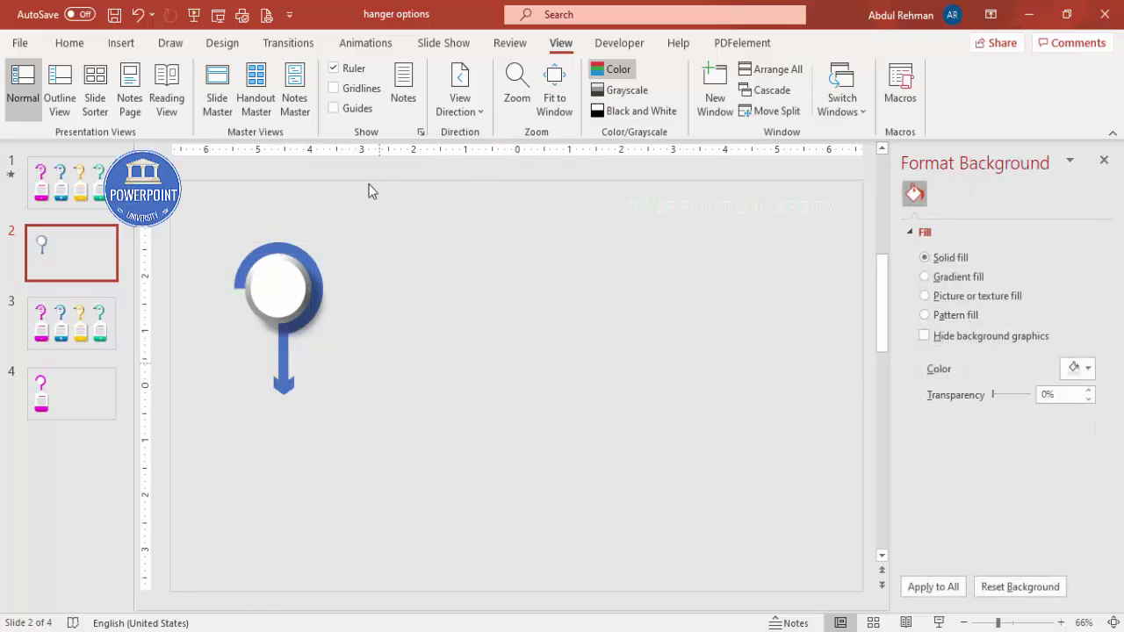
pyautogui.click(288, 245)
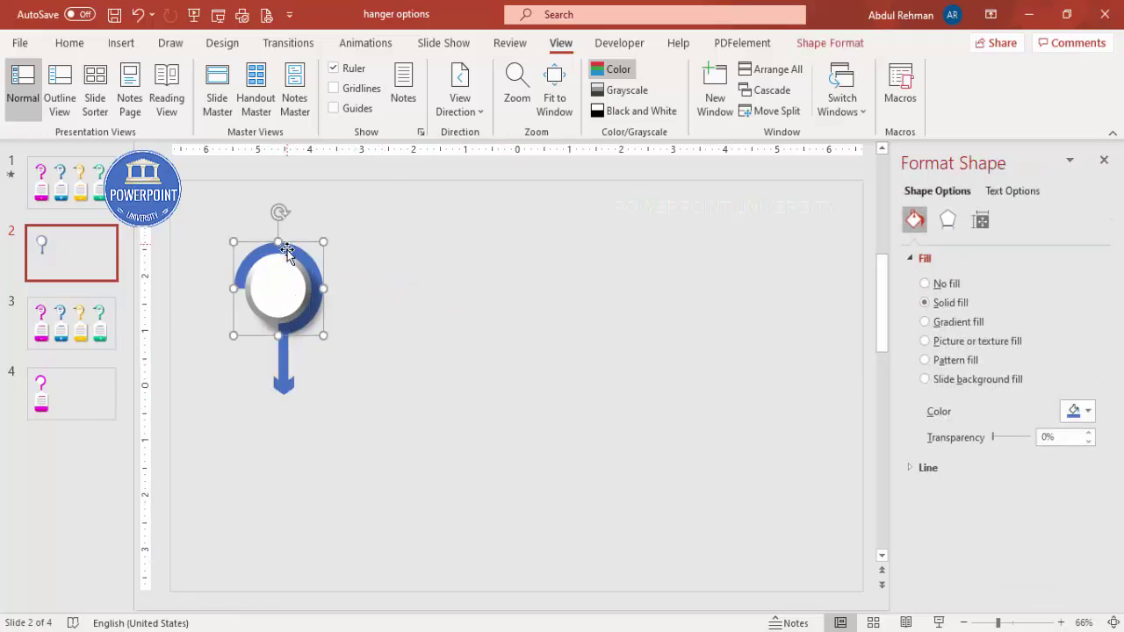
# Step: Unite the ring and arrowhead into one shape with Merge Shapes > Union
pyautogui.keyDown('shift'); pyautogui.click(286, 386); pyautogui.keyUp('shift')
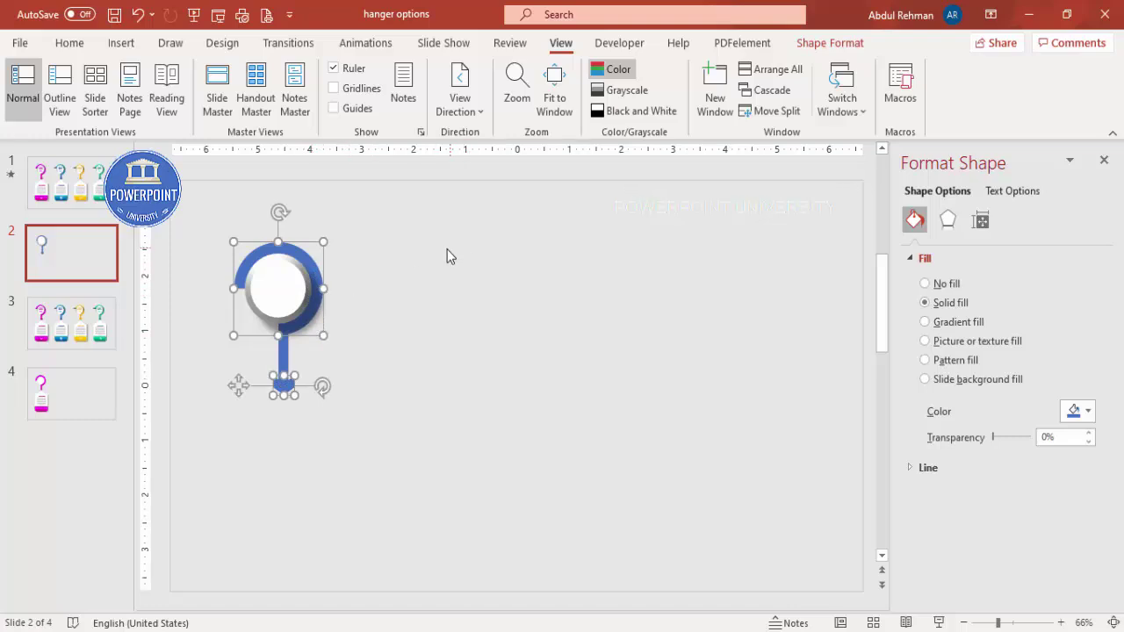
pyautogui.click(813, 46)
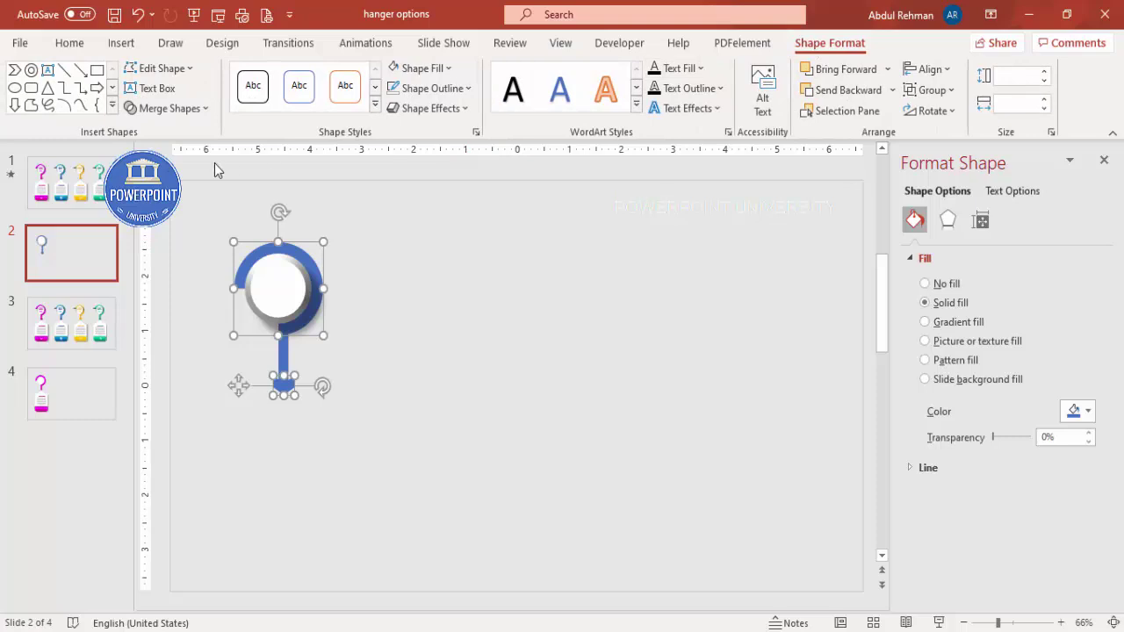
pyautogui.click(168, 108)
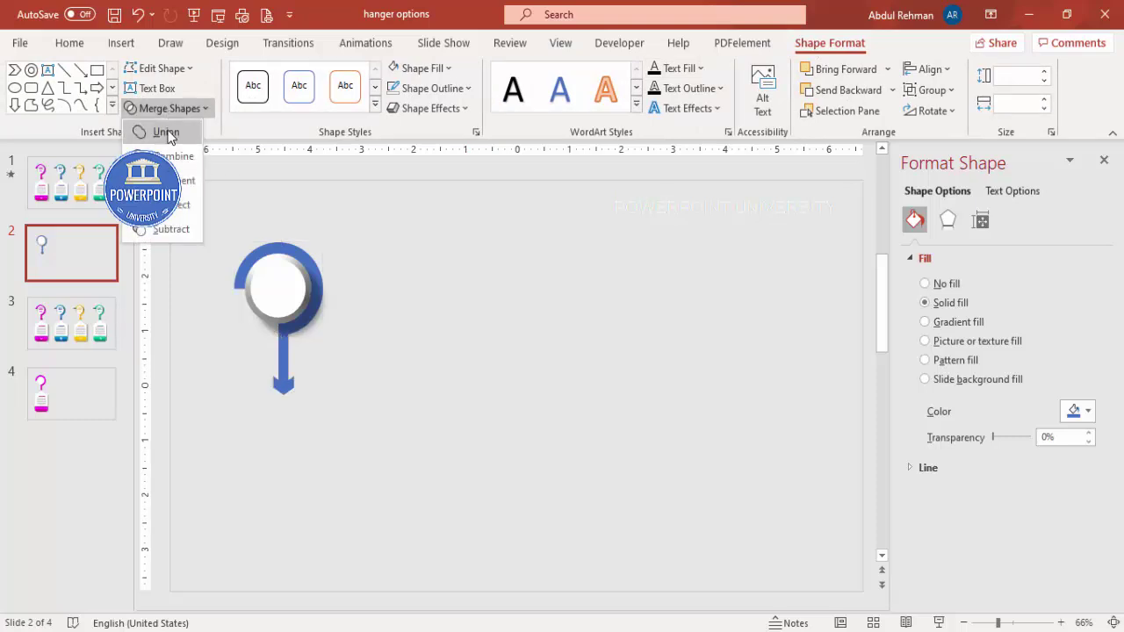
pyautogui.click(167, 134)
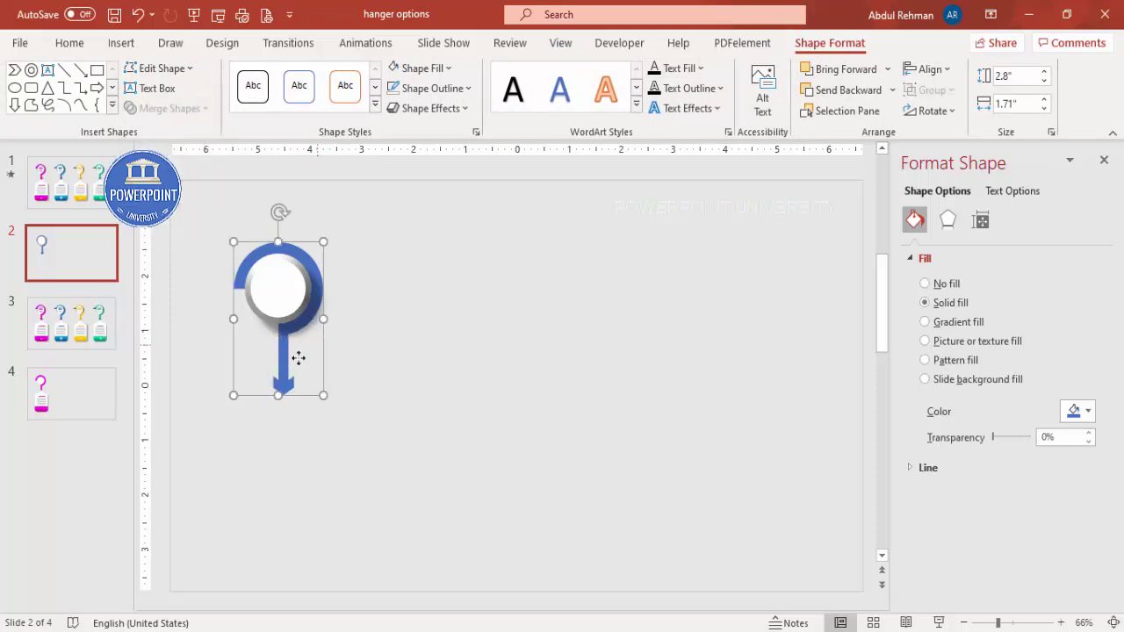
pyautogui.moveTo(282, 358); pyautogui.dragTo(433, 359)
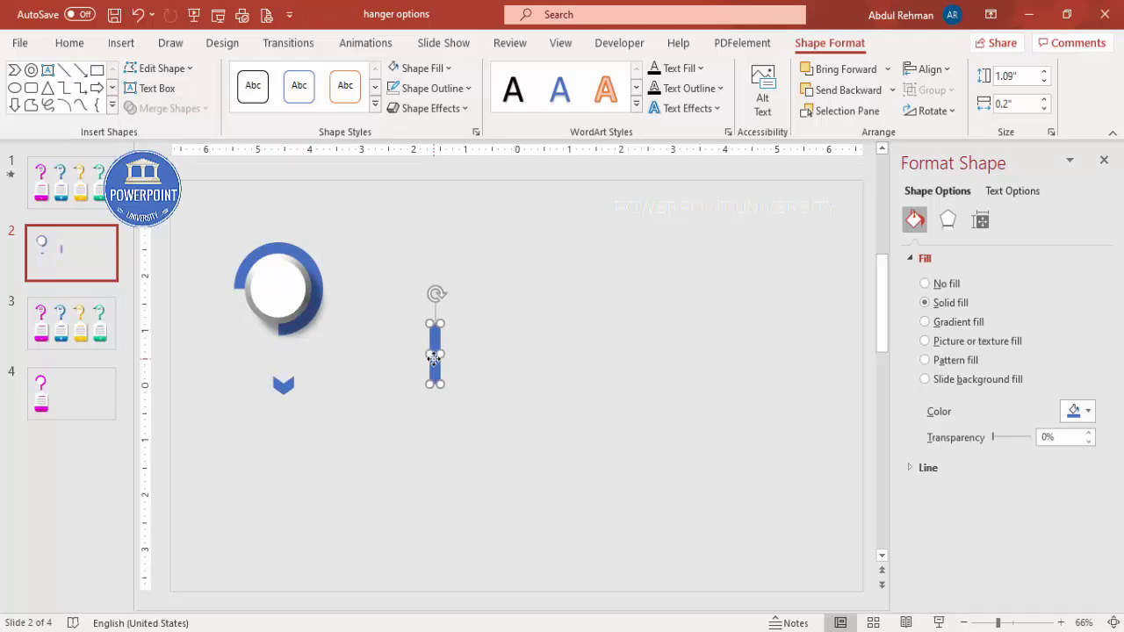
pyautogui.hotkey('ctrl', 'z')
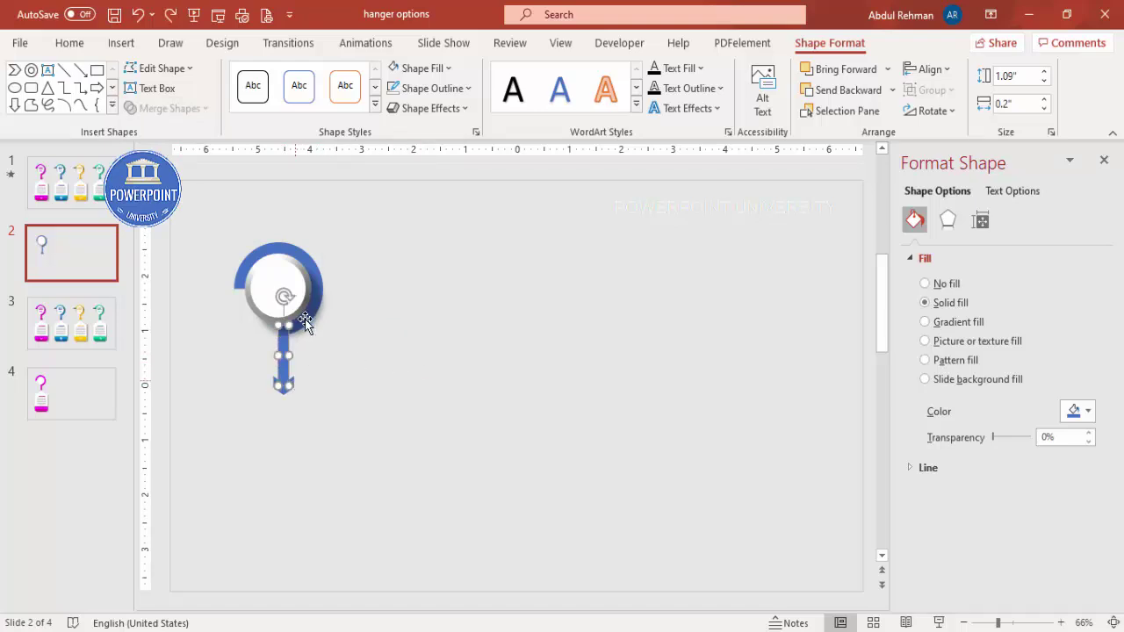
# Step: Unite the ring with the stem bar, leaving the hook behind the light circle
pyautogui.keyDown('shift'); pyautogui.click(295, 252); pyautogui.keyUp('shift')
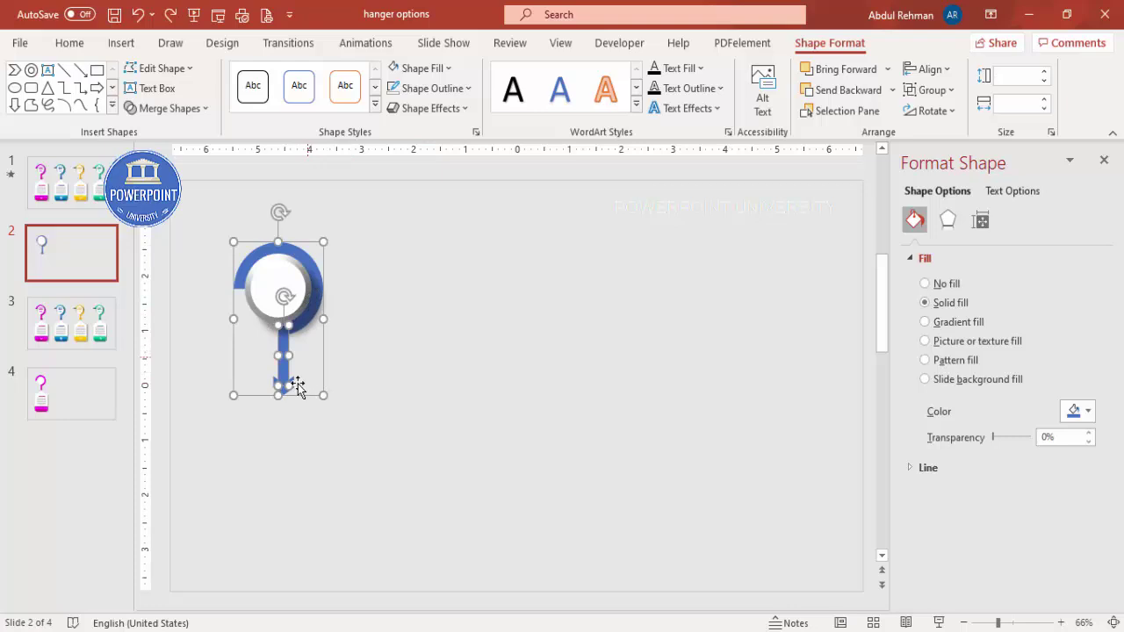
pyautogui.click(189, 109)
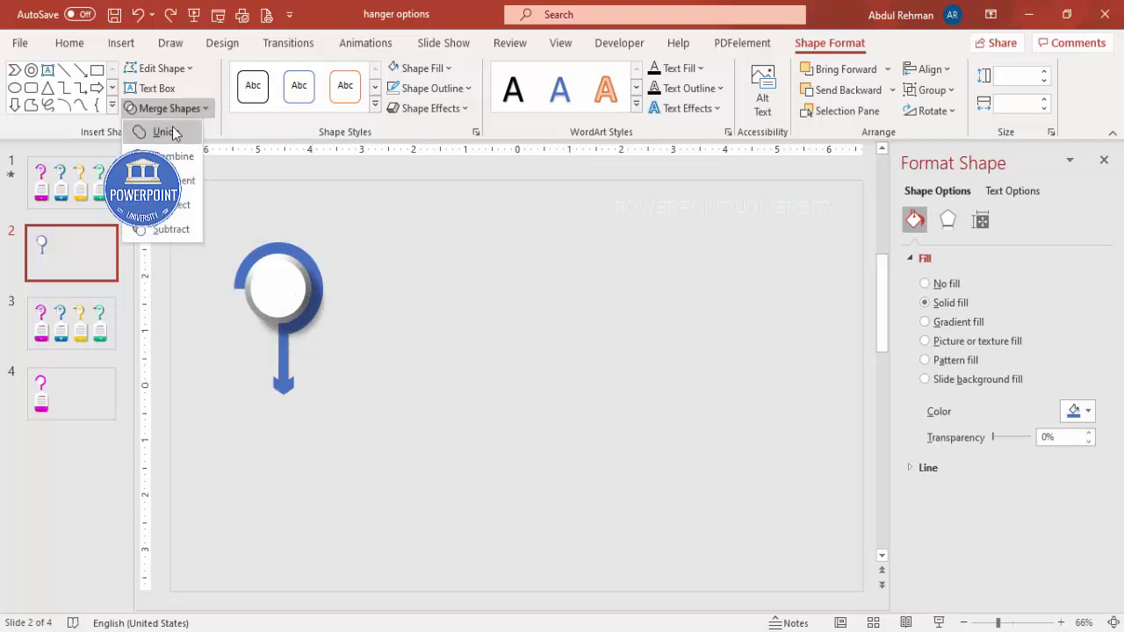
pyautogui.click(159, 131)
pyautogui.moveTo(305, 323); pyautogui.dragTo(326, 329)
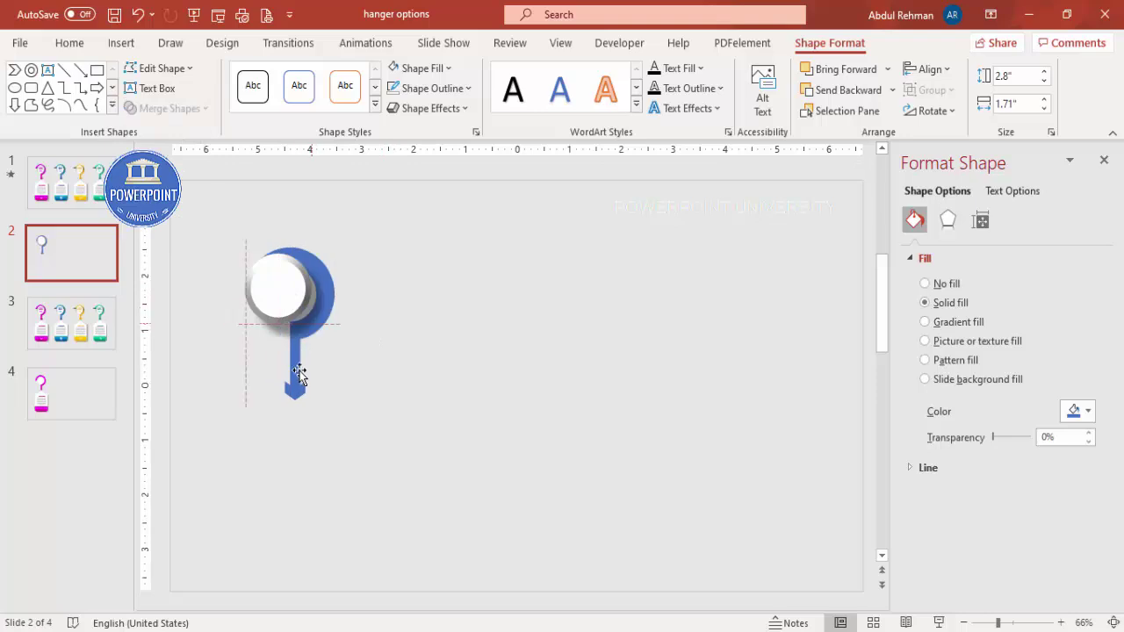
pyautogui.hotkey('ctrl', 'z')
pyautogui.click(514, 348)
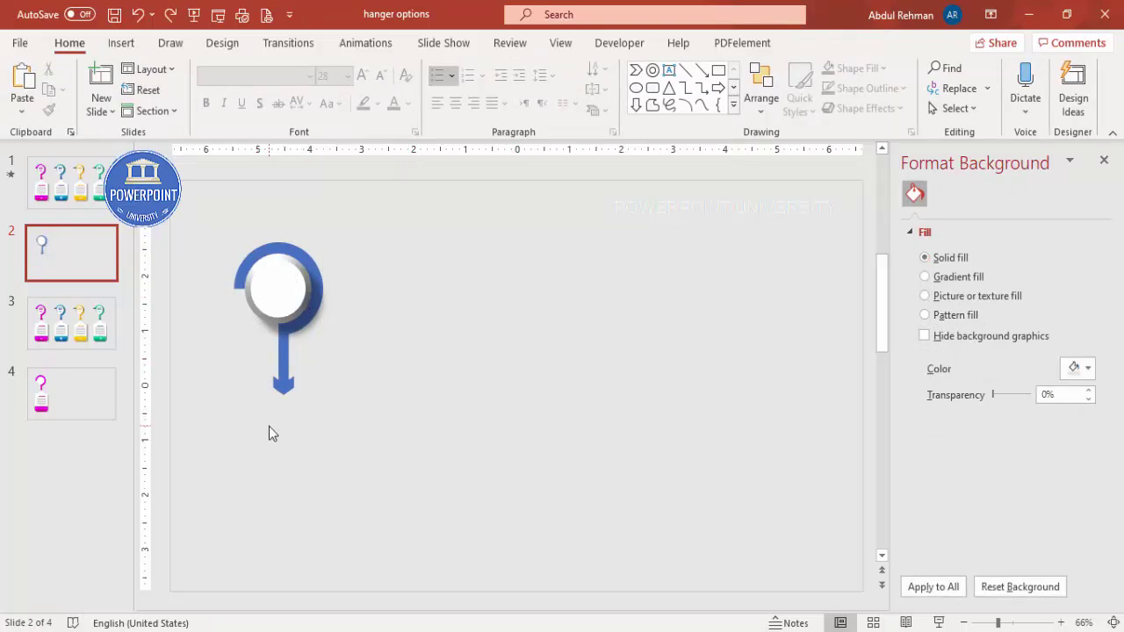
# Step: Draw a Top Corners Rounded rectangle under the hanger arrow and adjust its size and rounding
pyautogui.click(121, 44)
pyautogui.click(264, 96)
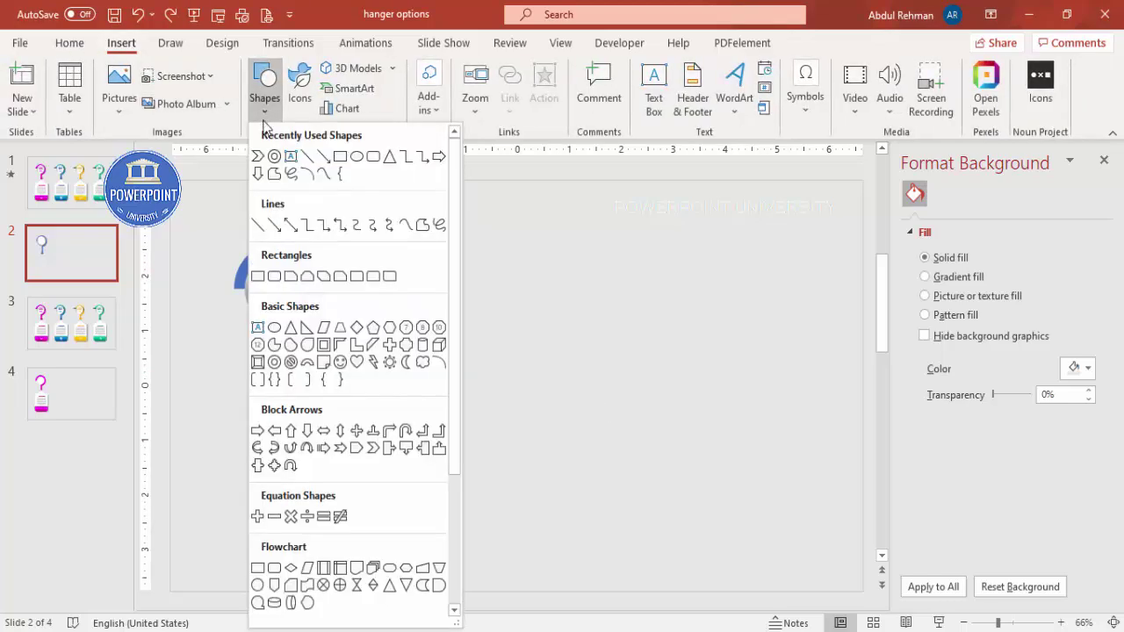
pyautogui.click(374, 277)
pyautogui.moveTo(231, 406)
pyautogui.mouseDown()
pyautogui.moveTo(304, 512)
pyautogui.moveTo(348, 552)
pyautogui.moveTo(356, 574)
pyautogui.moveTo(343, 583)
pyautogui.mouseUp()
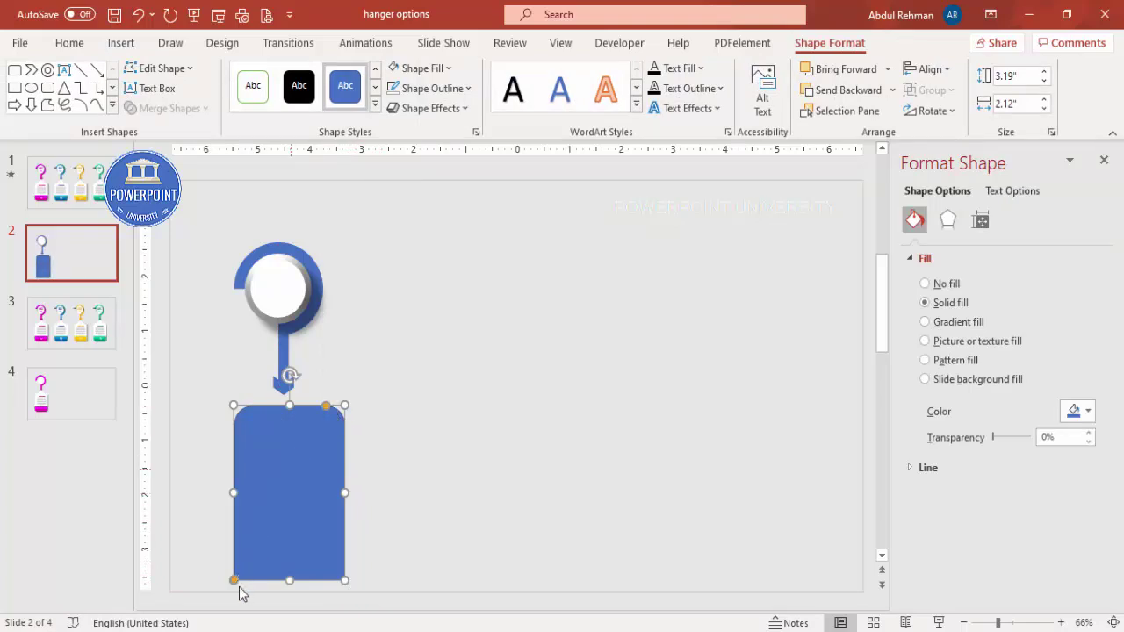
pyautogui.moveTo(234, 583); pyautogui.dragTo(247, 582)
pyautogui.moveTo(326, 408); pyautogui.dragTo(403, 413)
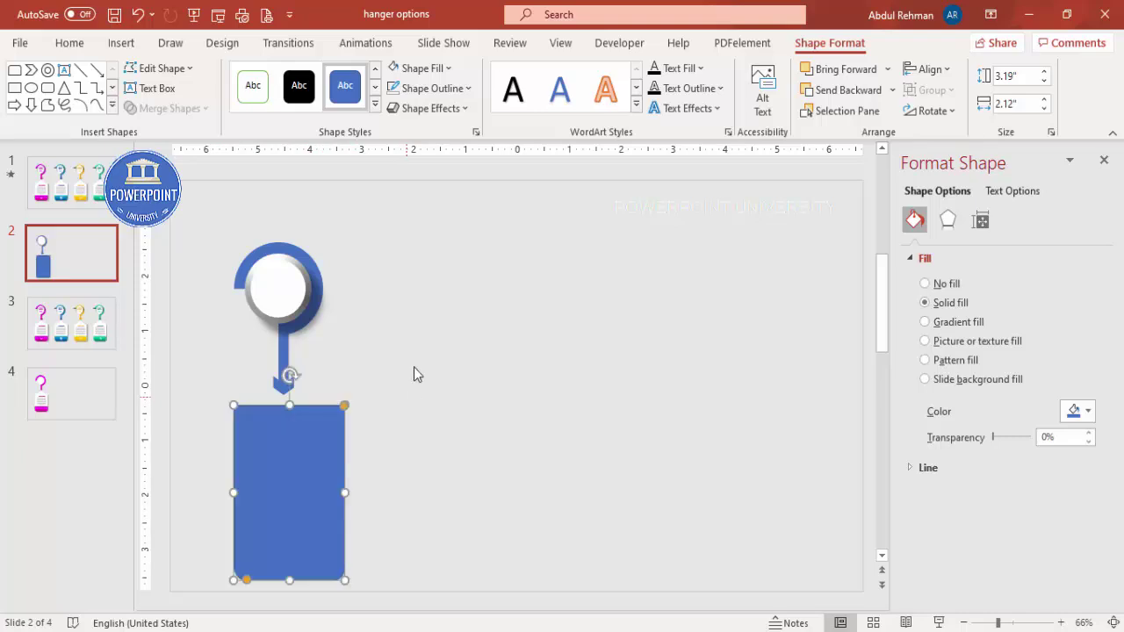
pyautogui.hotkey('ctrl', 'a')
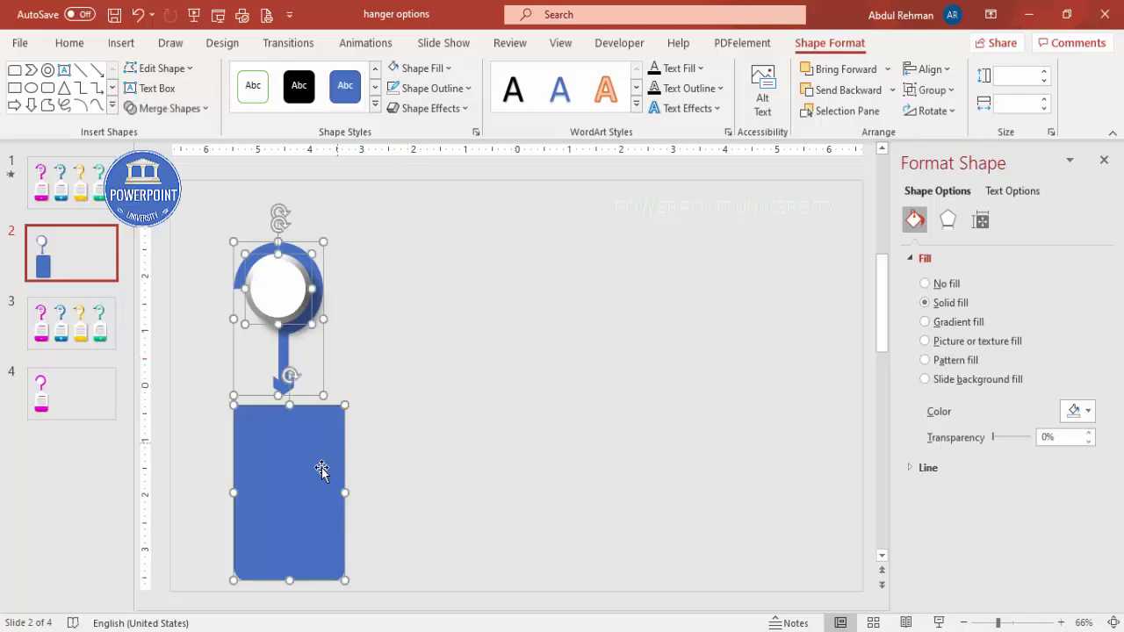
pyautogui.moveTo(319, 455); pyautogui.dragTo(289, 460)
pyautogui.click(395, 401)
pyautogui.click(289, 441)
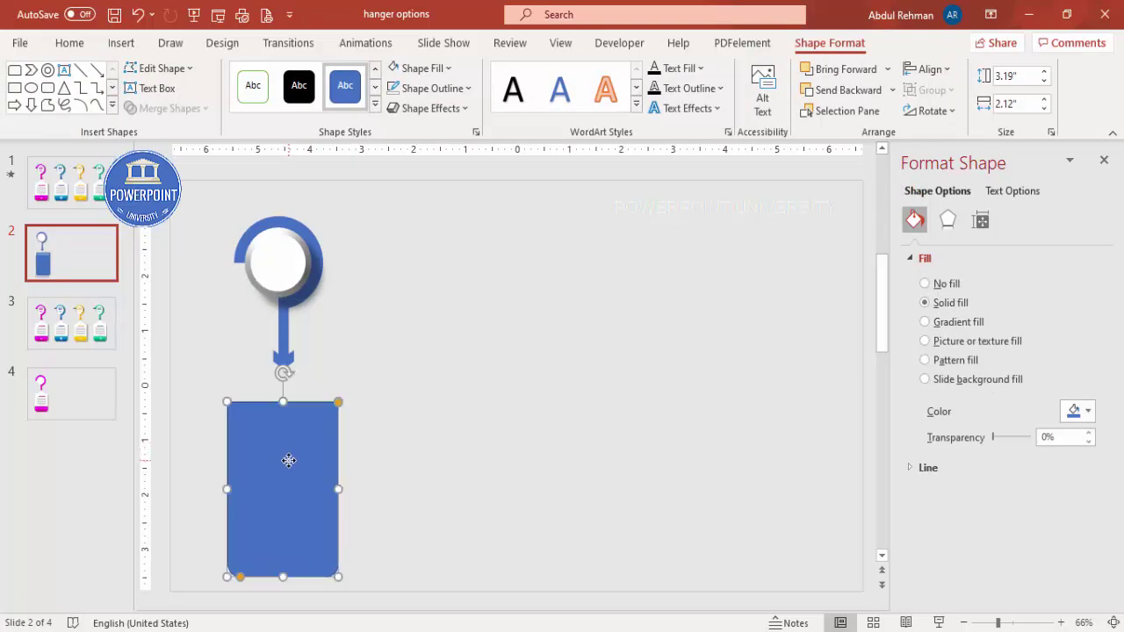
# Step: Give the tag rectangle no outline and a white fill
pyautogui.click(441, 89)
pyautogui.click(442, 330)
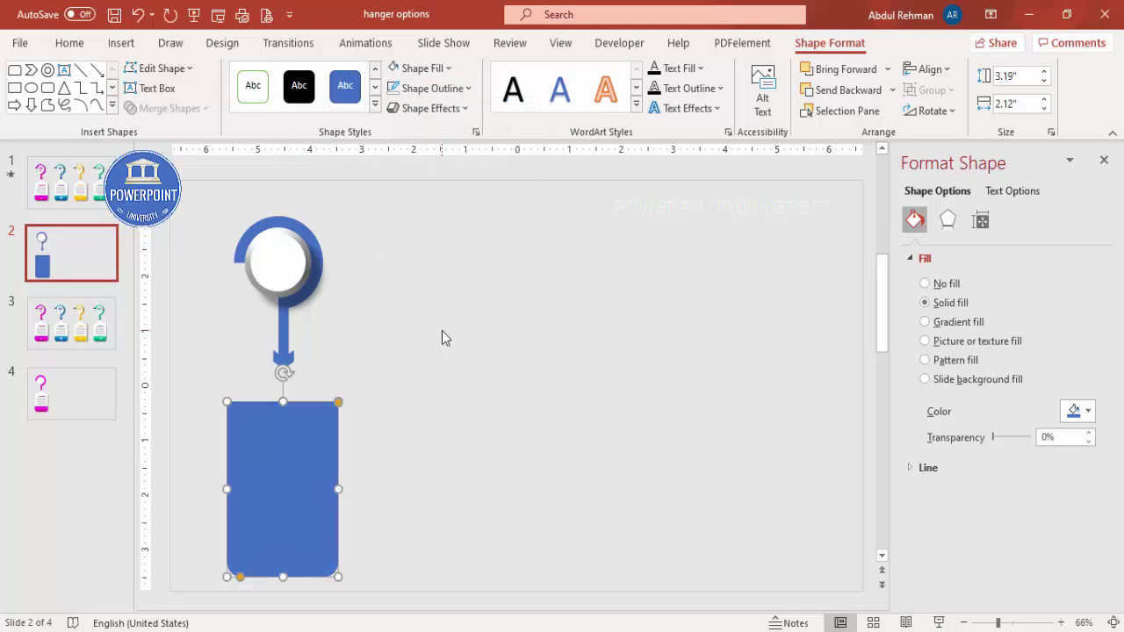
pyautogui.click(423, 67)
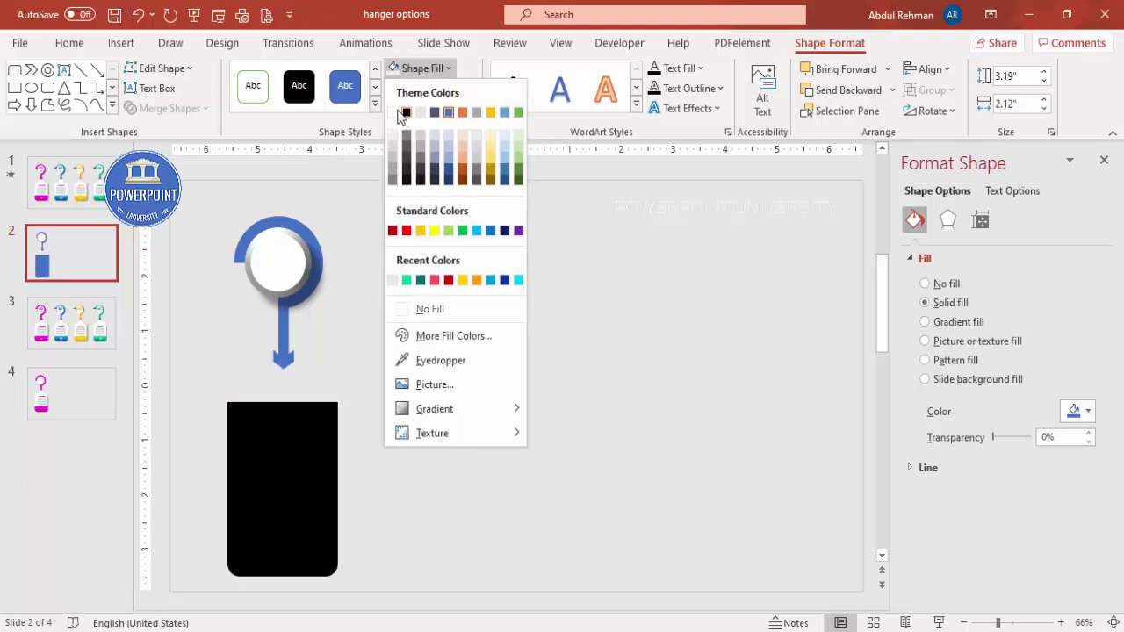
pyautogui.click(394, 113)
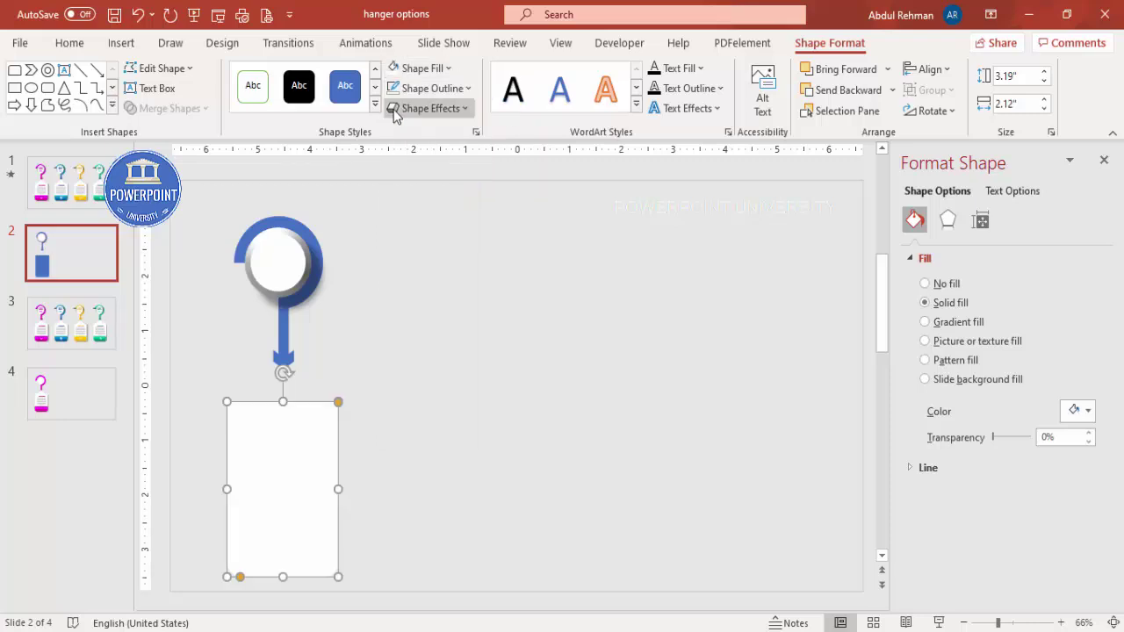
pyautogui.click(387, 391)
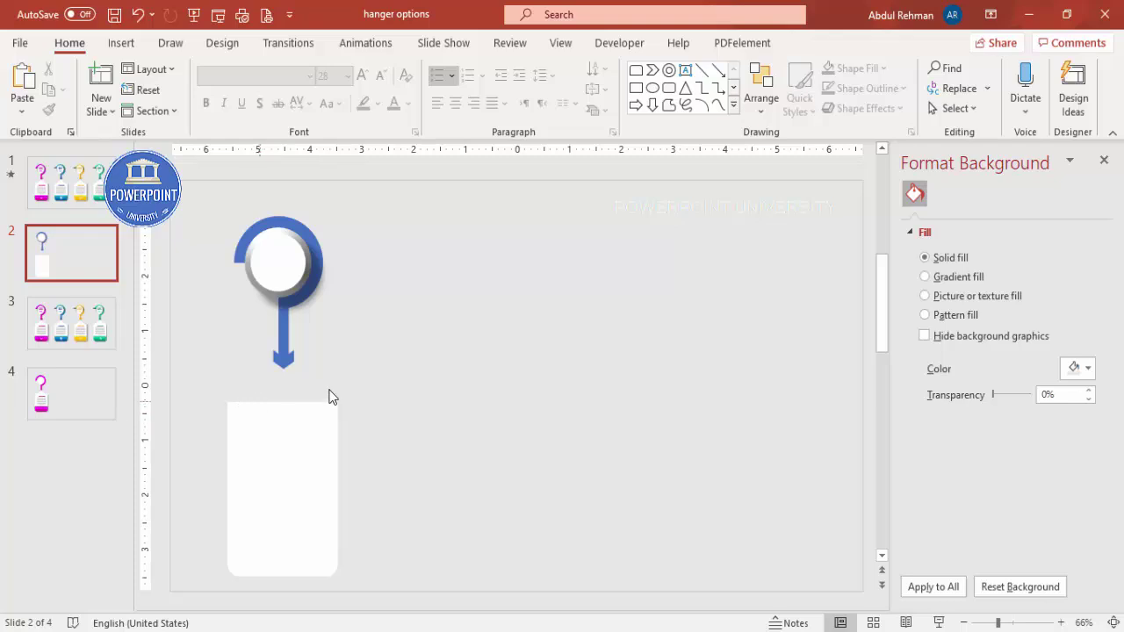
# Step: Add a white, outline-free isosceles triangle on top of the tag body as its pointed top
pyautogui.click(123, 44)
pyautogui.click(264, 109)
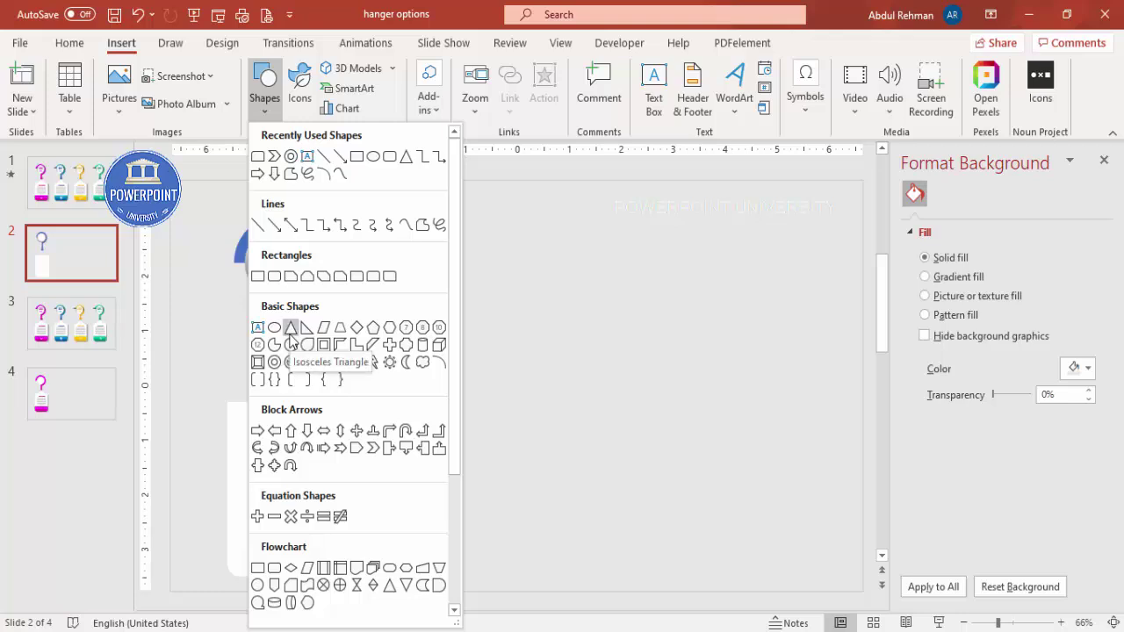
pyautogui.click(290, 336)
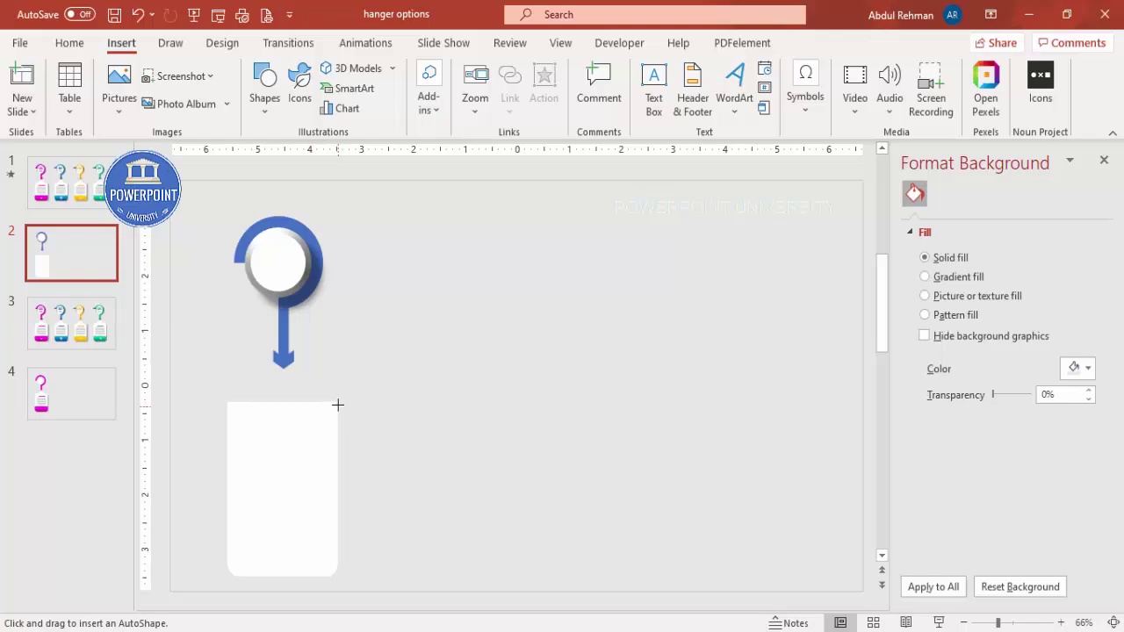
pyautogui.moveTo(323, 402); pyautogui.dragTo(230, 373)
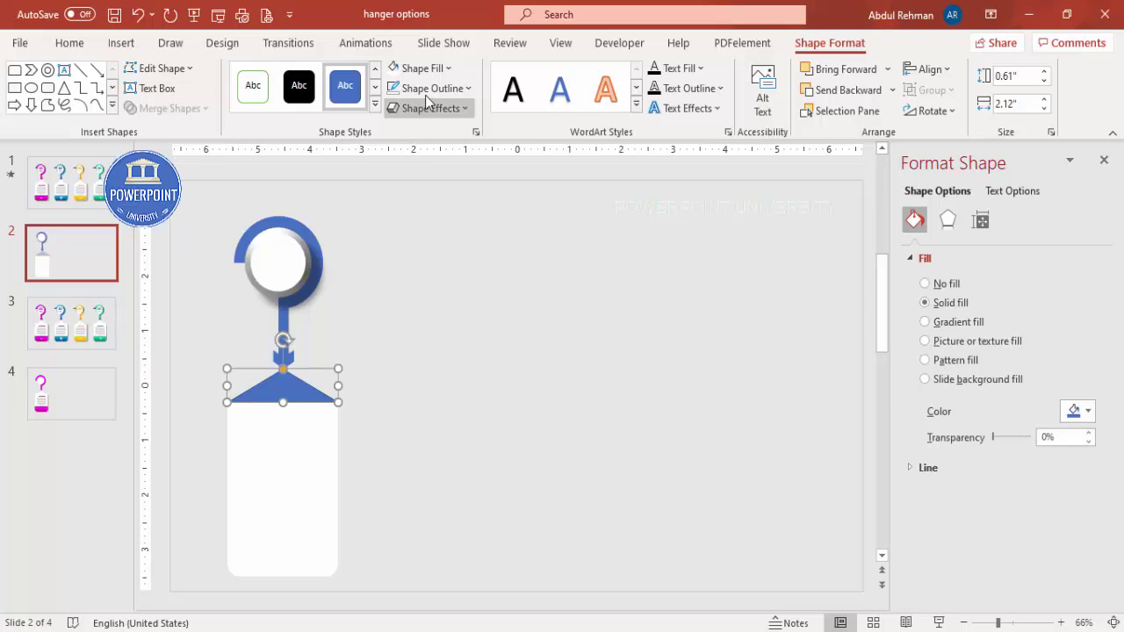
pyautogui.click(426, 95)
pyautogui.click(450, 330)
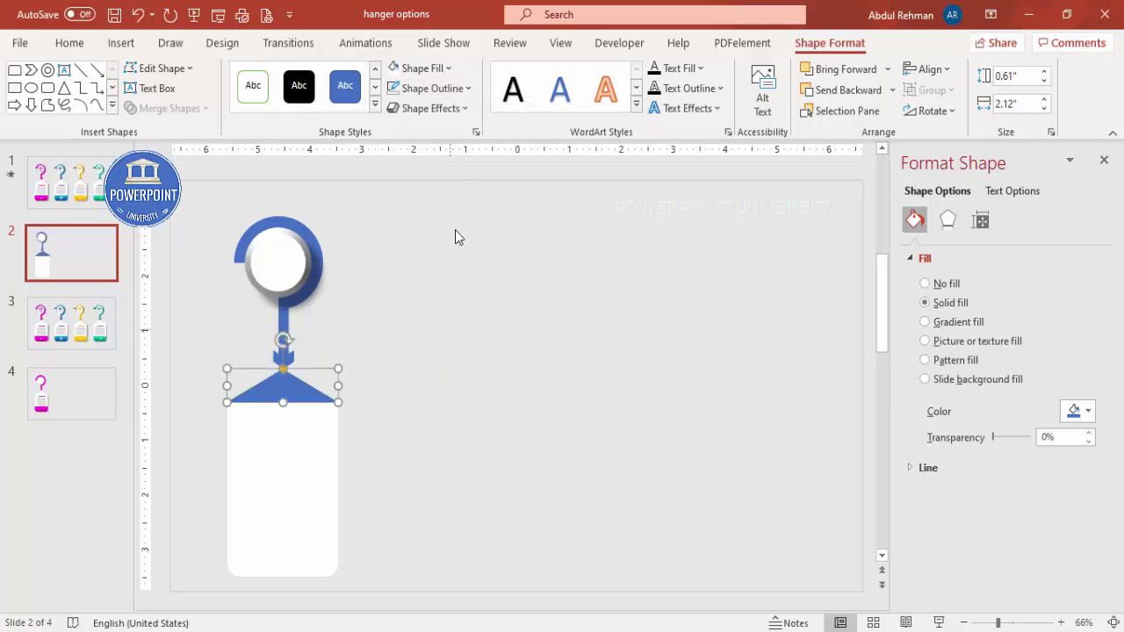
pyautogui.click(405, 71)
pyautogui.click(415, 423)
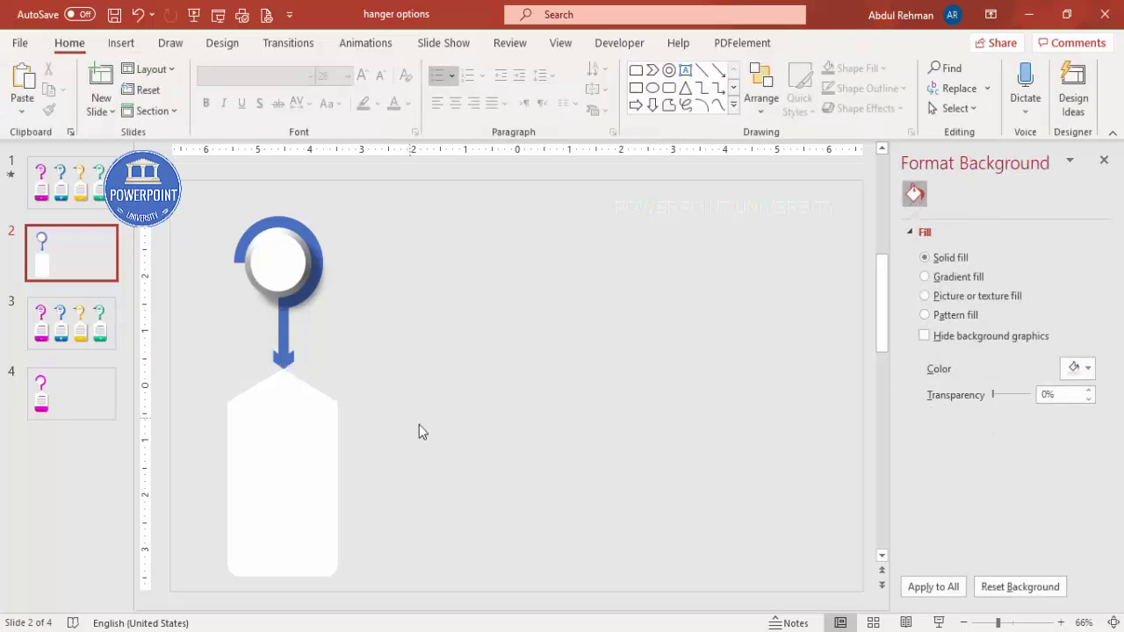
pyautogui.click(1019, 622)
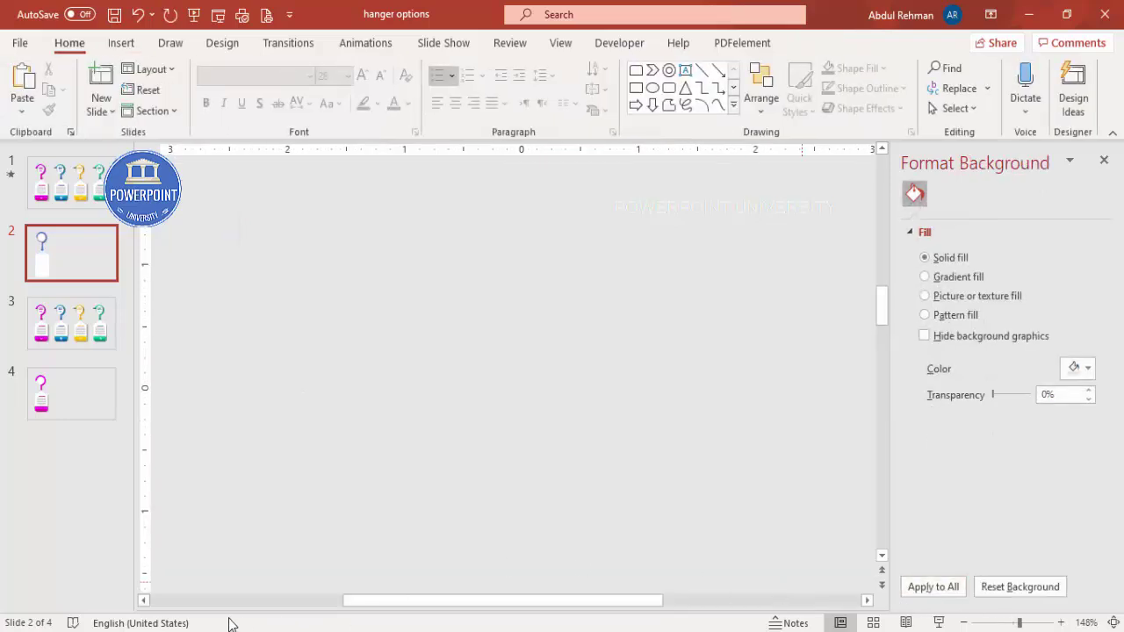
# Step: Duplicate the white tag body to the right of the original tag
pyautogui.click(220, 604)
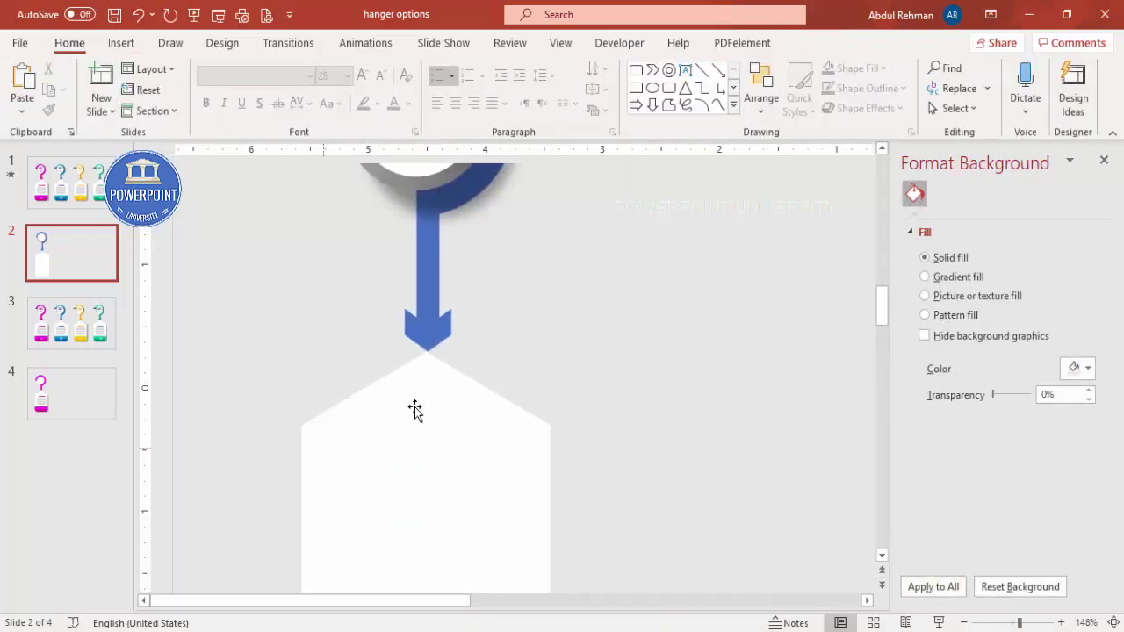
pyautogui.click(1114, 622)
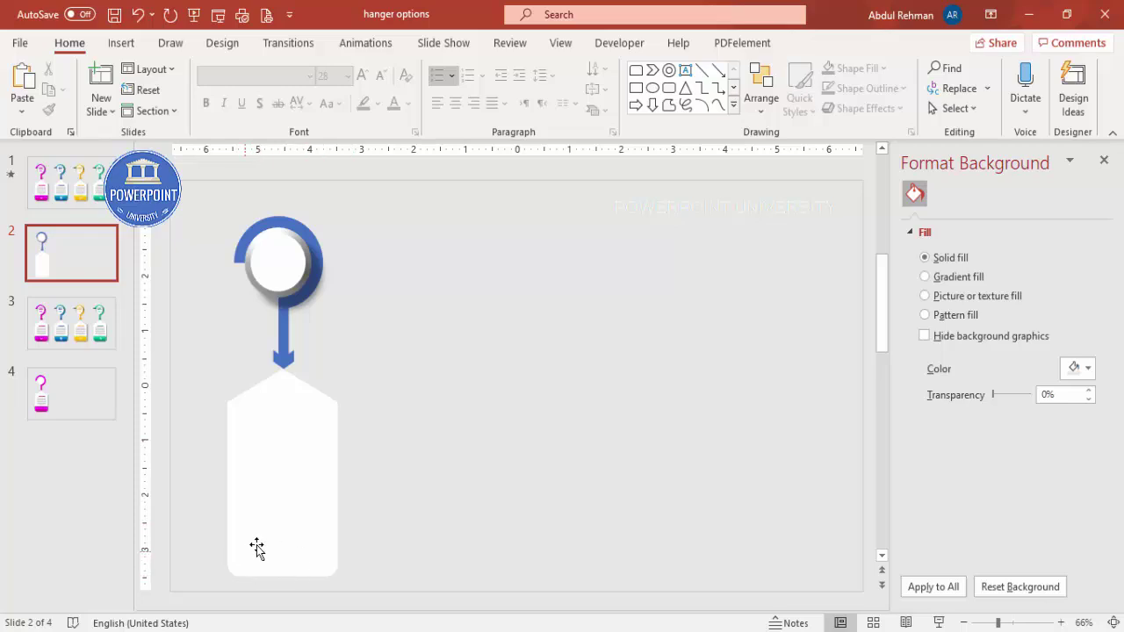
pyautogui.click(271, 517)
pyautogui.moveTo(272, 518); pyautogui.dragTo(487, 404)
pyautogui.click(598, 398)
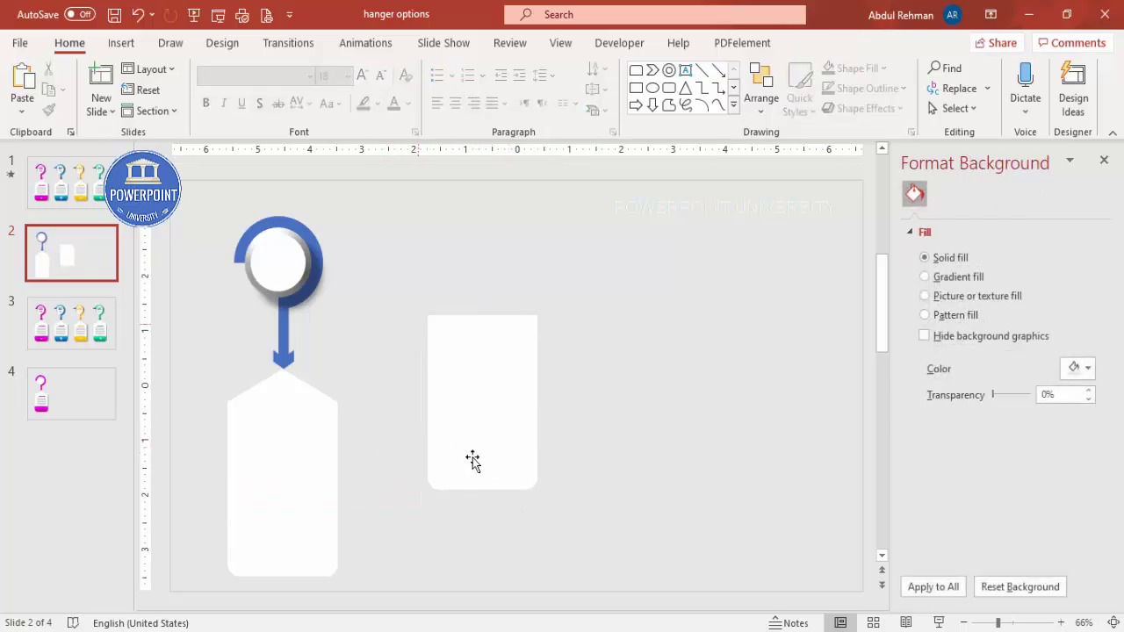
# Step: Draw a rectangle covering the upper part of the copied tag body
pyautogui.click(121, 44)
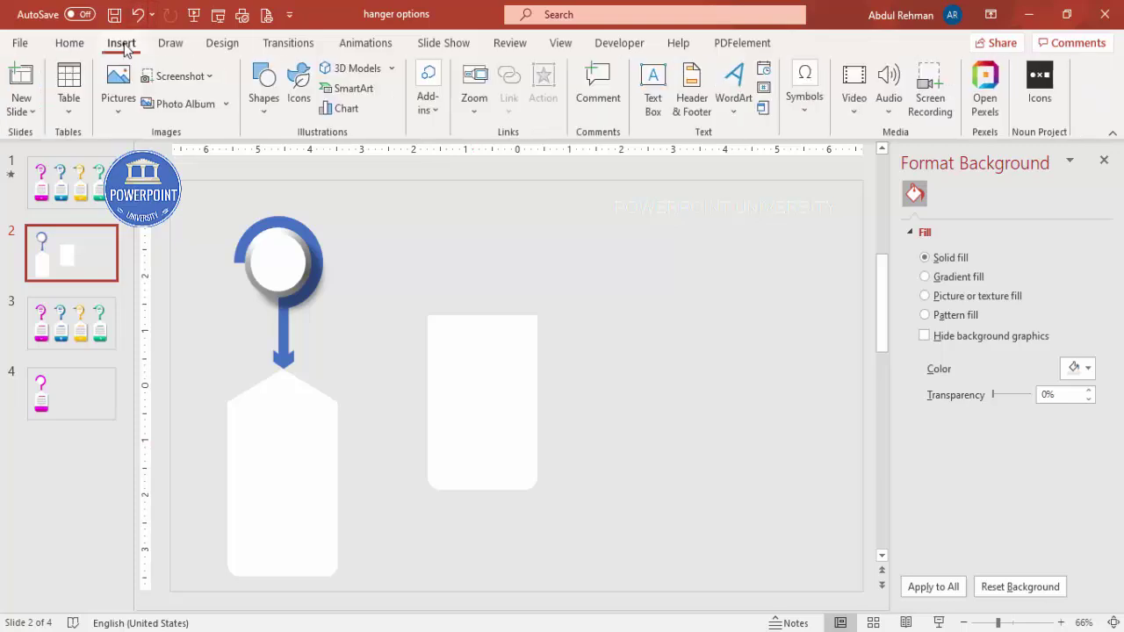
pyautogui.click(271, 126)
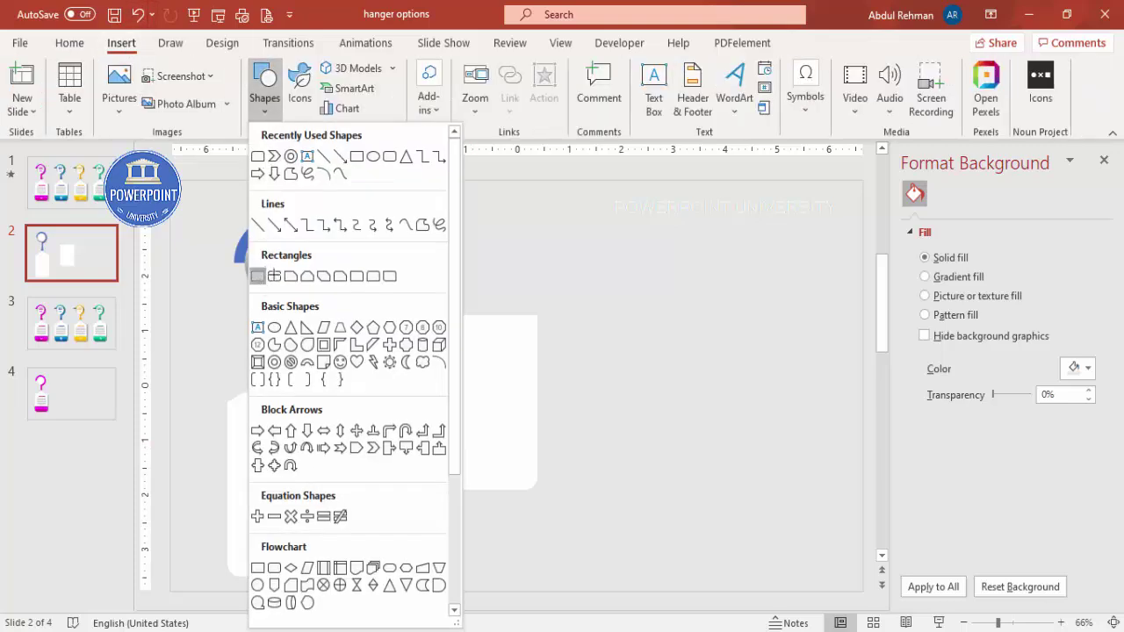
pyautogui.click(263, 274)
pyautogui.moveTo(561, 436); pyautogui.dragTo(568, 454)
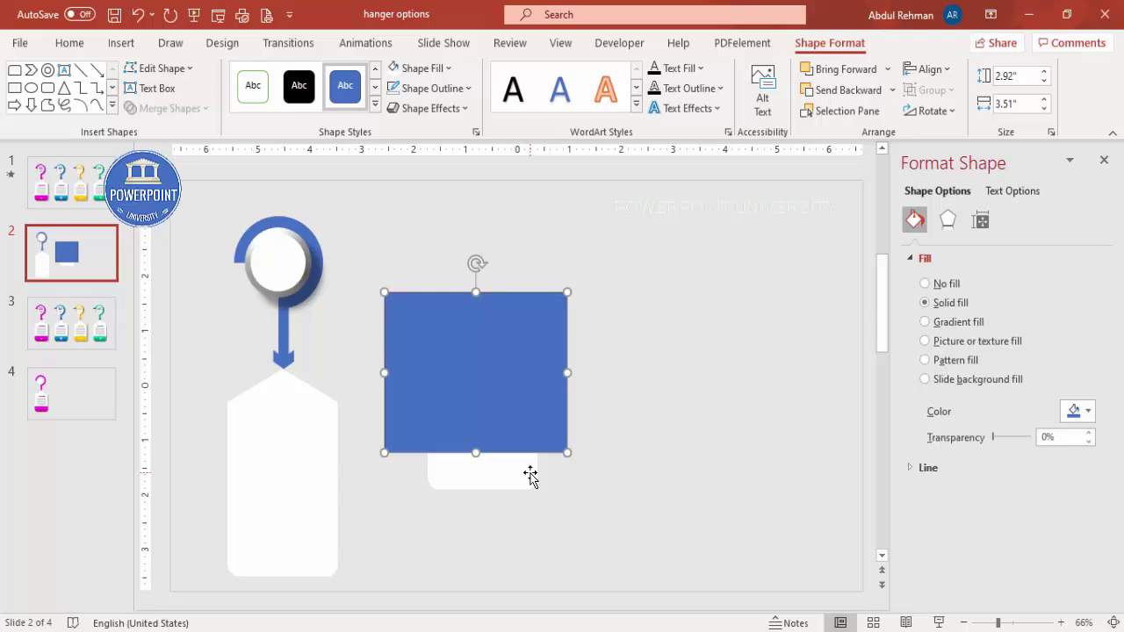
# Step: Subtract the rectangle from the copy, leaving a 2.12" × 0.68" rounded bottom strip
pyautogui.click(531, 475)
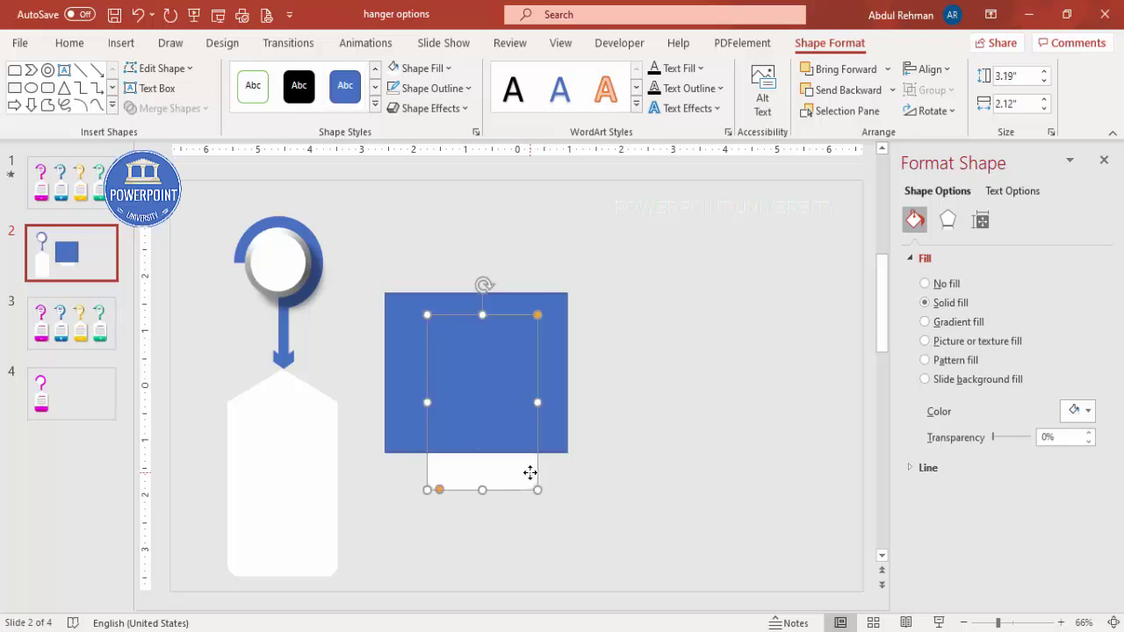
pyautogui.keyDown('shift'); pyautogui.click(554, 311); pyautogui.keyUp('shift')
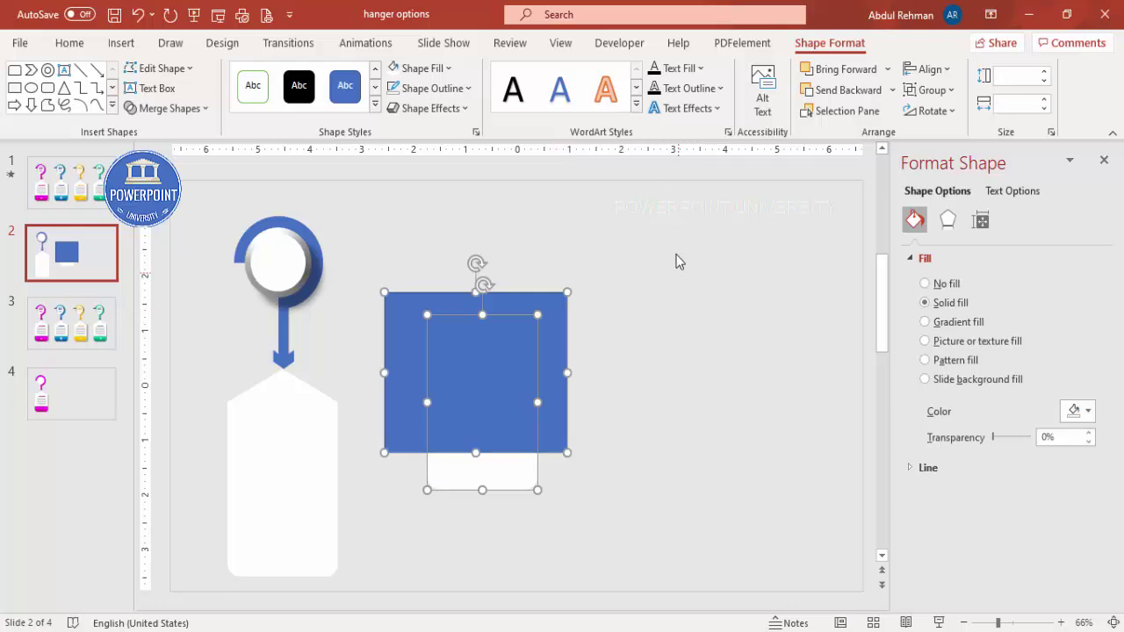
pyautogui.click(178, 110)
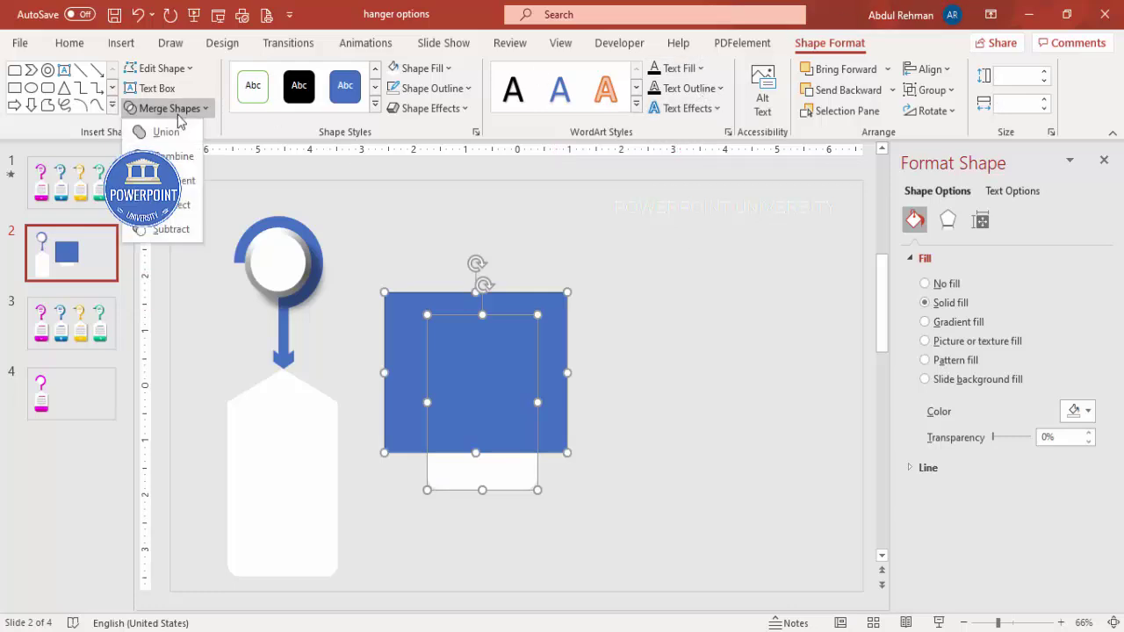
pyautogui.click(176, 231)
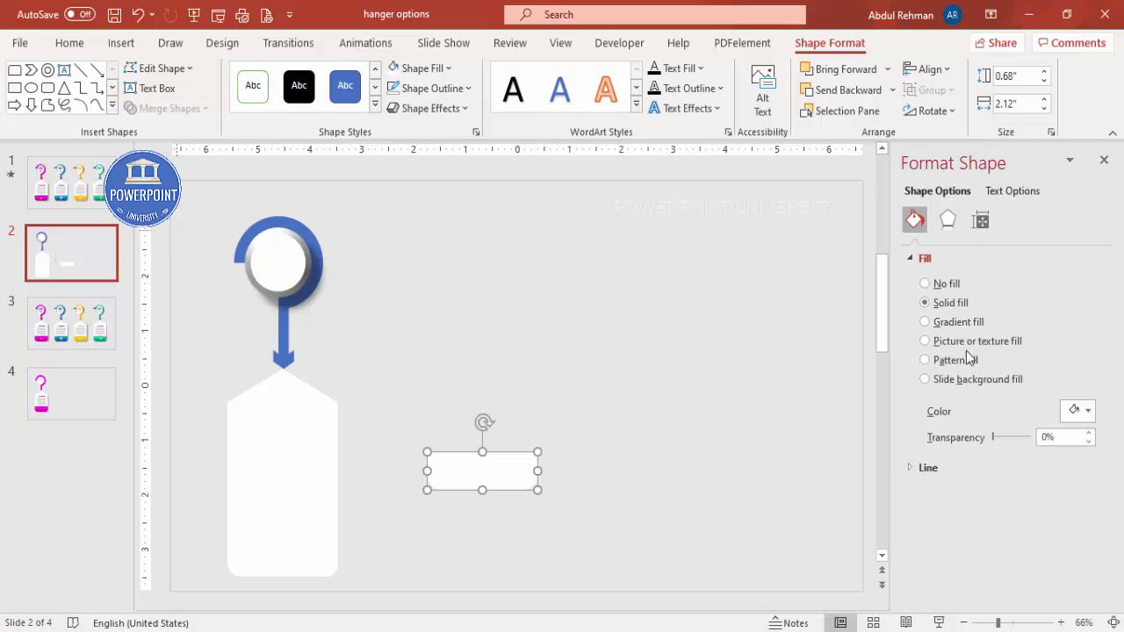
# Step: Give the strip a two-stop gradient fill with bright green as the first stop
pyautogui.click(958, 323)
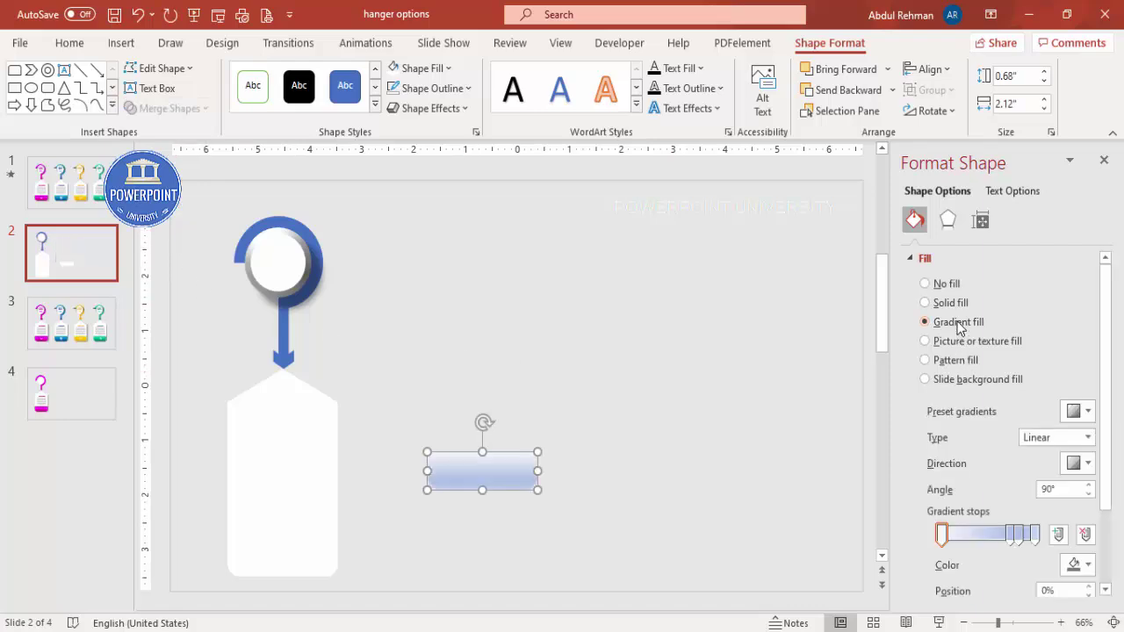
pyautogui.click(1019, 534)
pyautogui.click(1086, 534)
pyautogui.click(1086, 534)
pyautogui.click(1080, 565)
pyautogui.click(1028, 524)
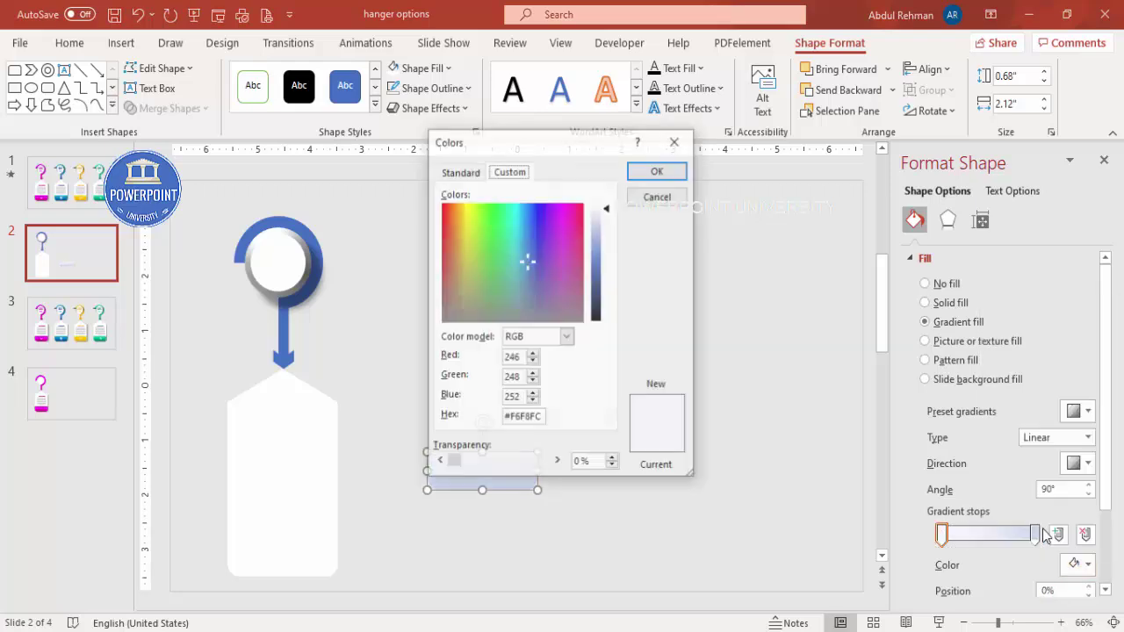
pyautogui.click(458, 177)
pyautogui.click(469, 232)
pyautogui.click(476, 242)
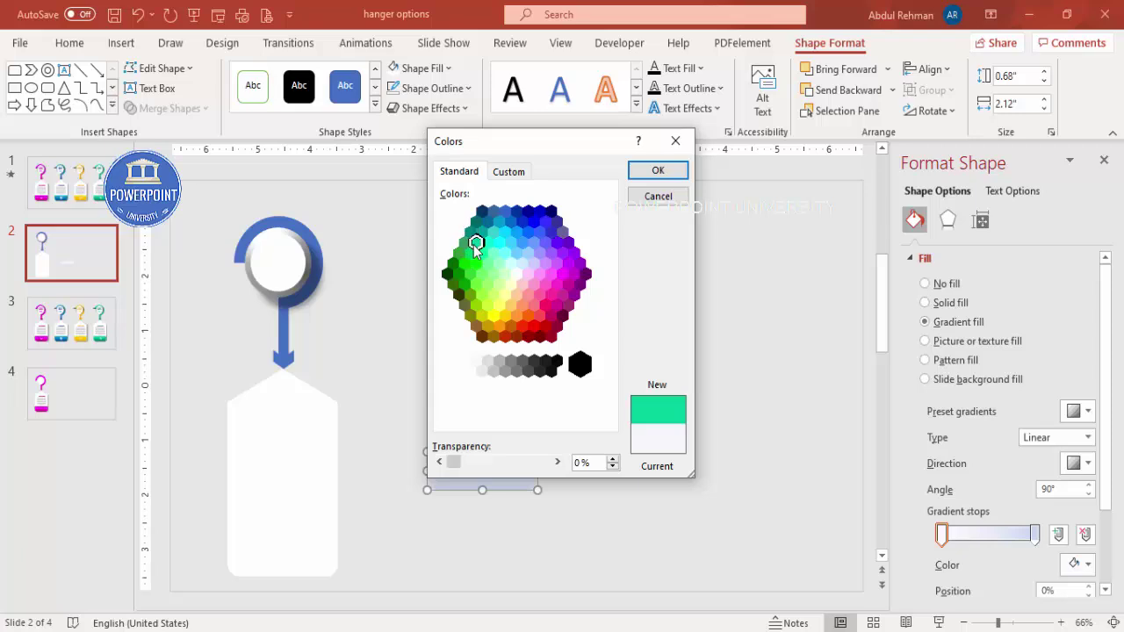
pyautogui.click(642, 175)
# Step: Set the right gradient stop to teal and move the bar into the tag's bottom
pyautogui.click(1036, 534)
pyautogui.click(1077, 564)
pyautogui.click(1029, 526)
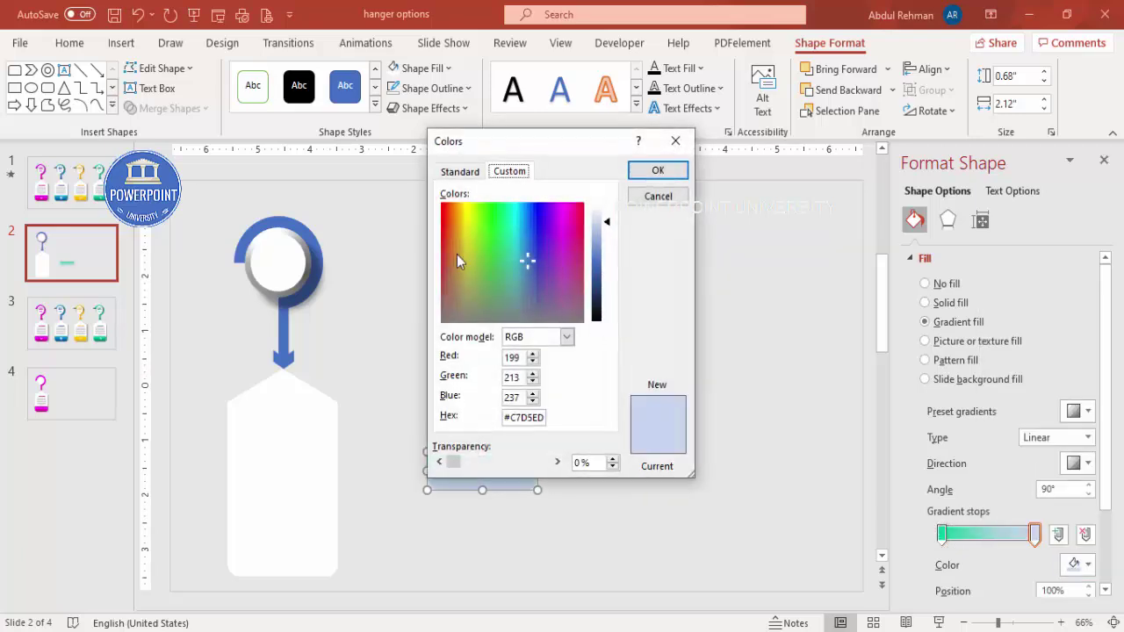
pyautogui.click(458, 172)
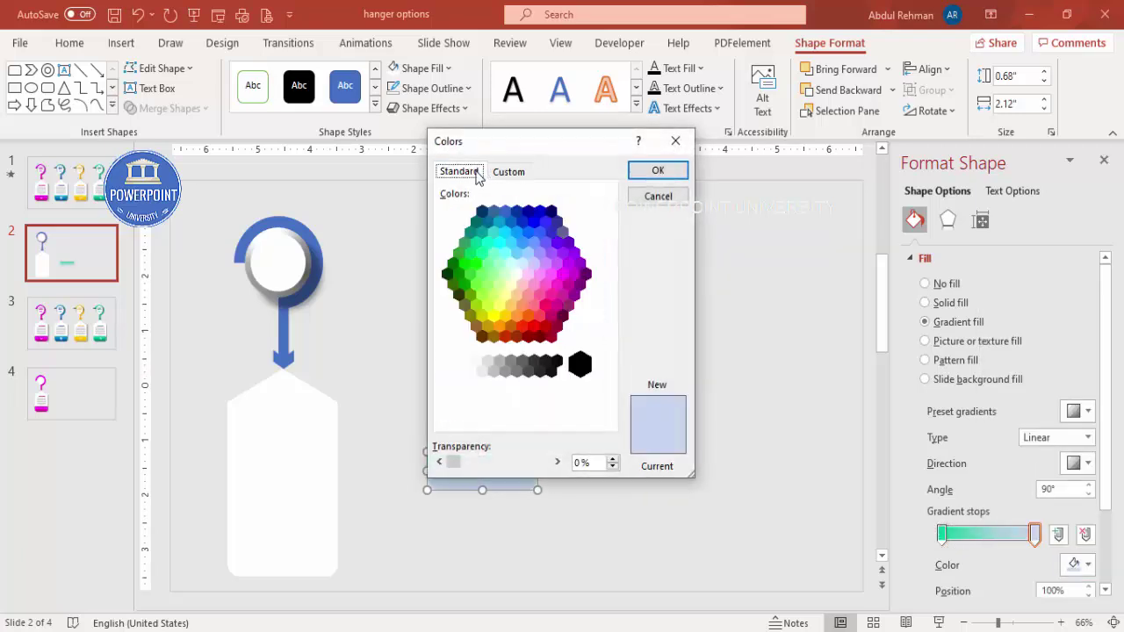
pyautogui.click(470, 232)
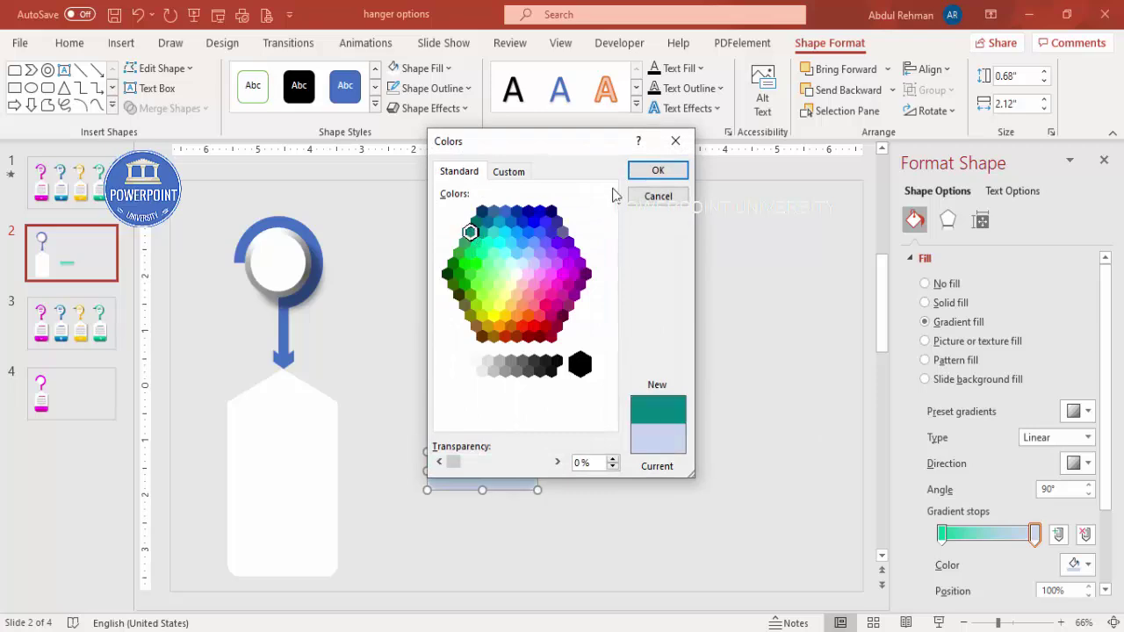
pyautogui.click(658, 170)
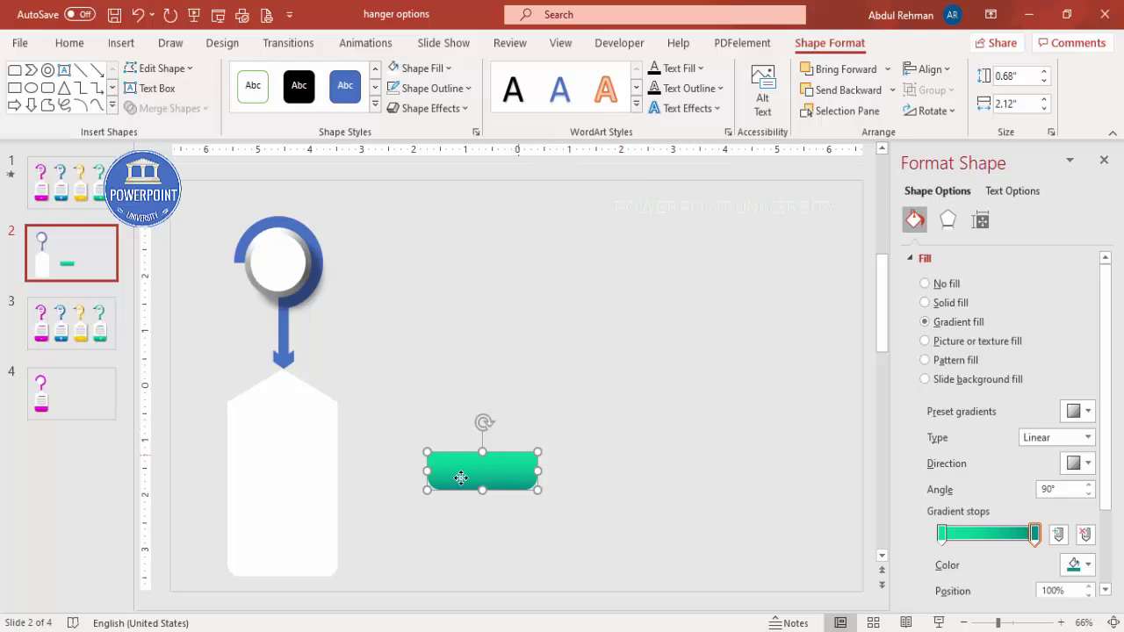
pyautogui.moveTo(319, 521); pyautogui.dragTo(283, 567)
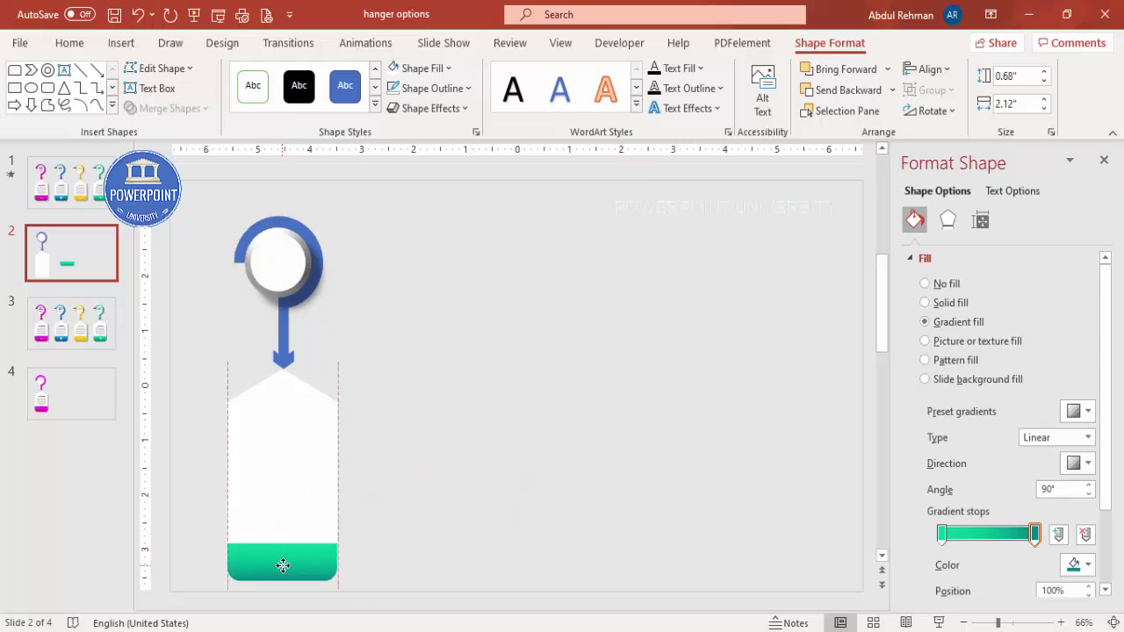
pyautogui.click(441, 539)
# Step: Union the pointed top and body into one 3.8"-tall tag, then place a copy to its right
pyautogui.click(297, 396)
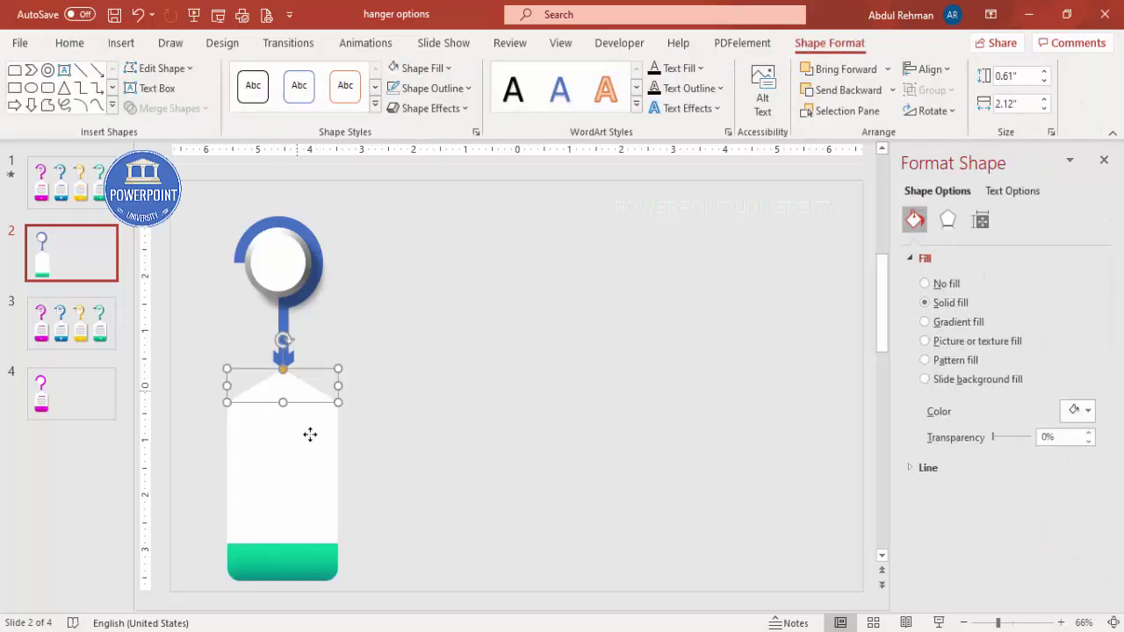
pyautogui.keyDown('shift'); pyautogui.click(310, 439); pyautogui.keyUp('shift')
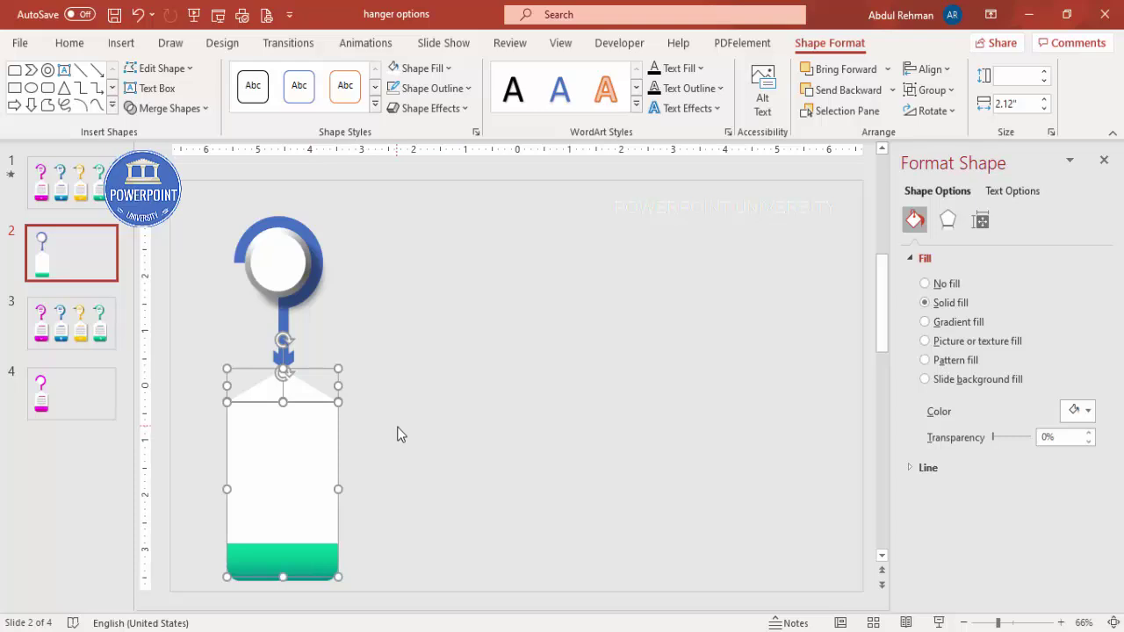
pyautogui.click(167, 108)
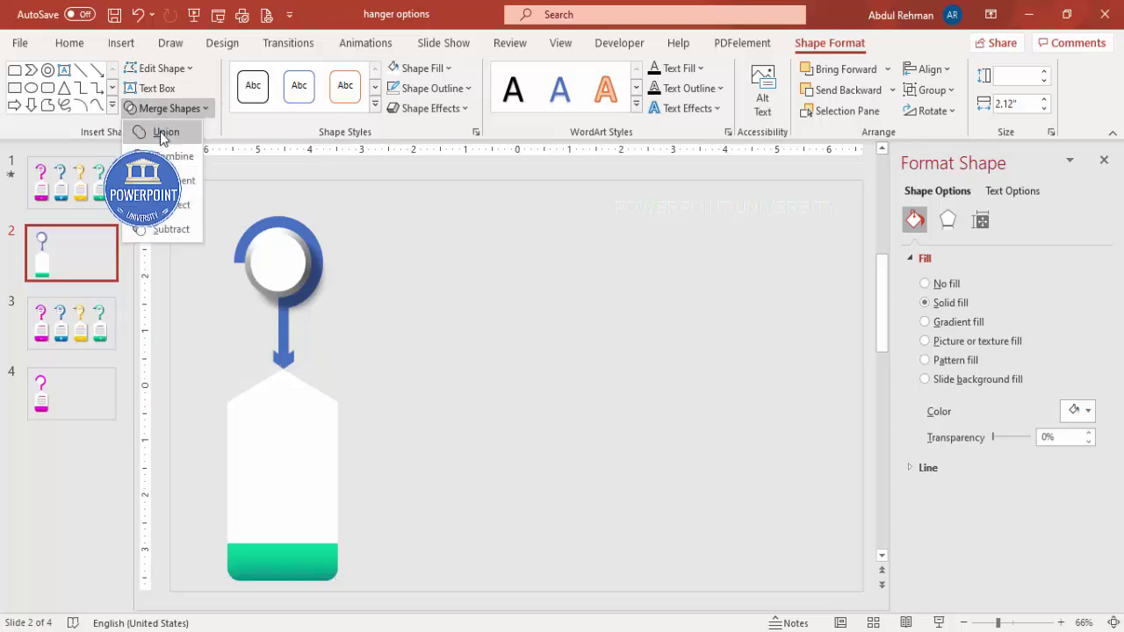
pyautogui.click(160, 132)
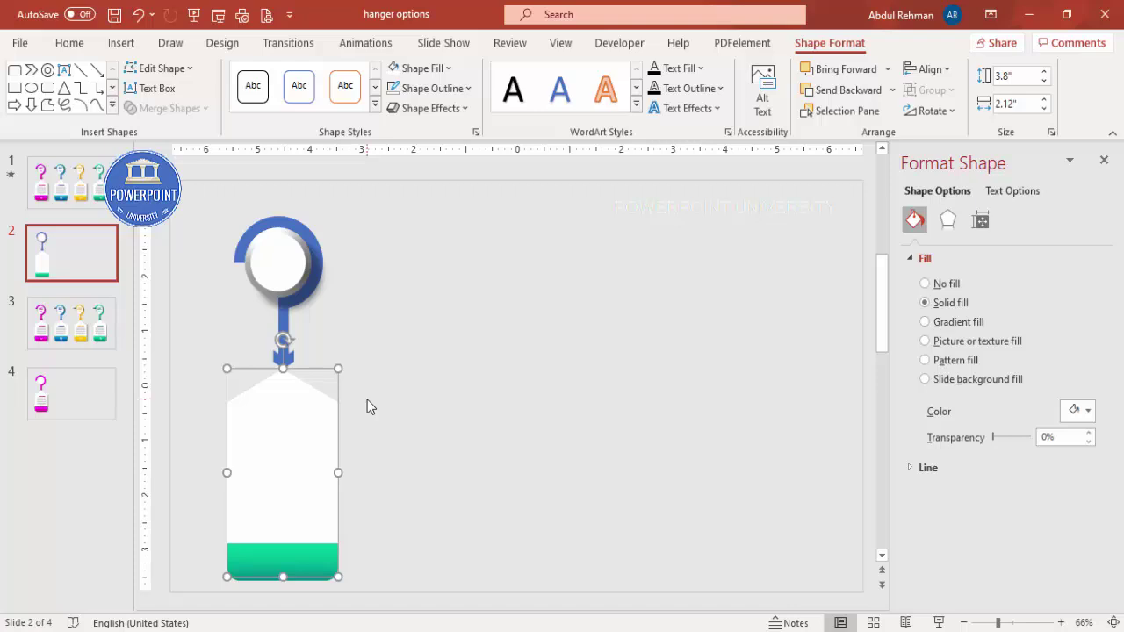
pyautogui.moveTo(300, 439); pyautogui.dragTo(498, 401)
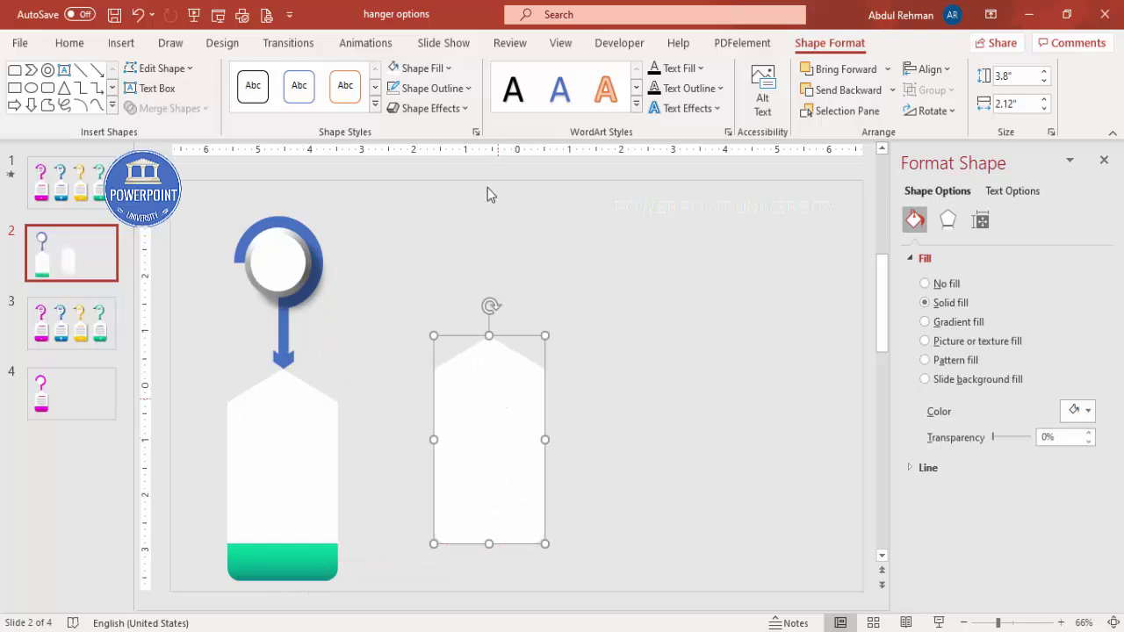
# Step: Fill the copied tag solid black at about 70% transparency
pyautogui.click(455, 91)
pyautogui.click(411, 68)
pyautogui.click(411, 69)
pyautogui.click(407, 112)
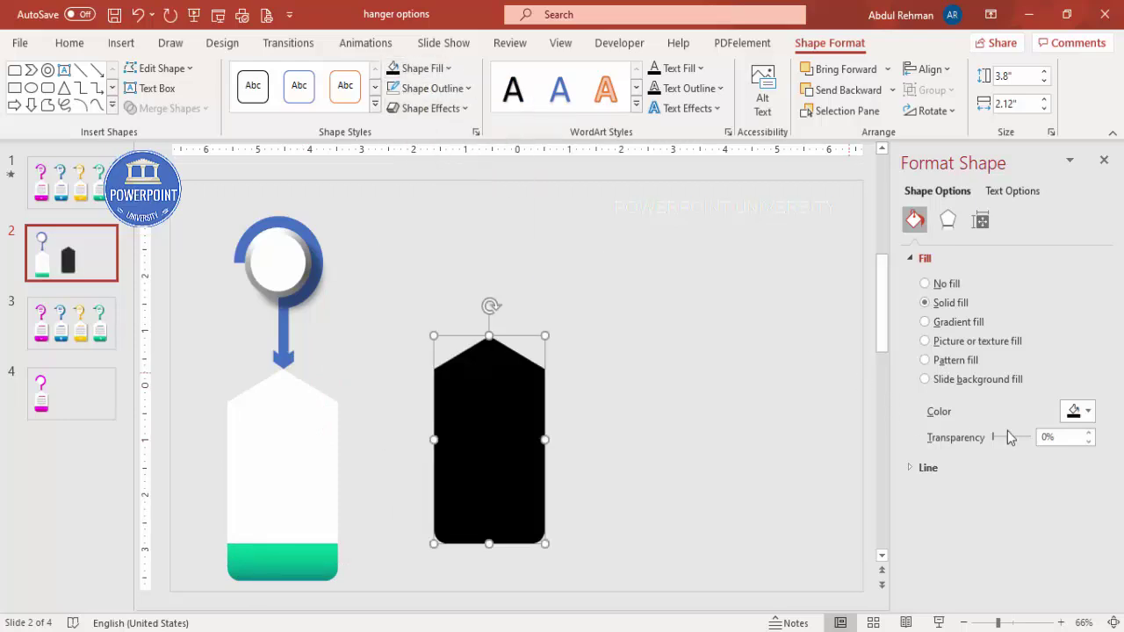
pyautogui.moveTo(994, 437); pyautogui.dragTo(1020, 439)
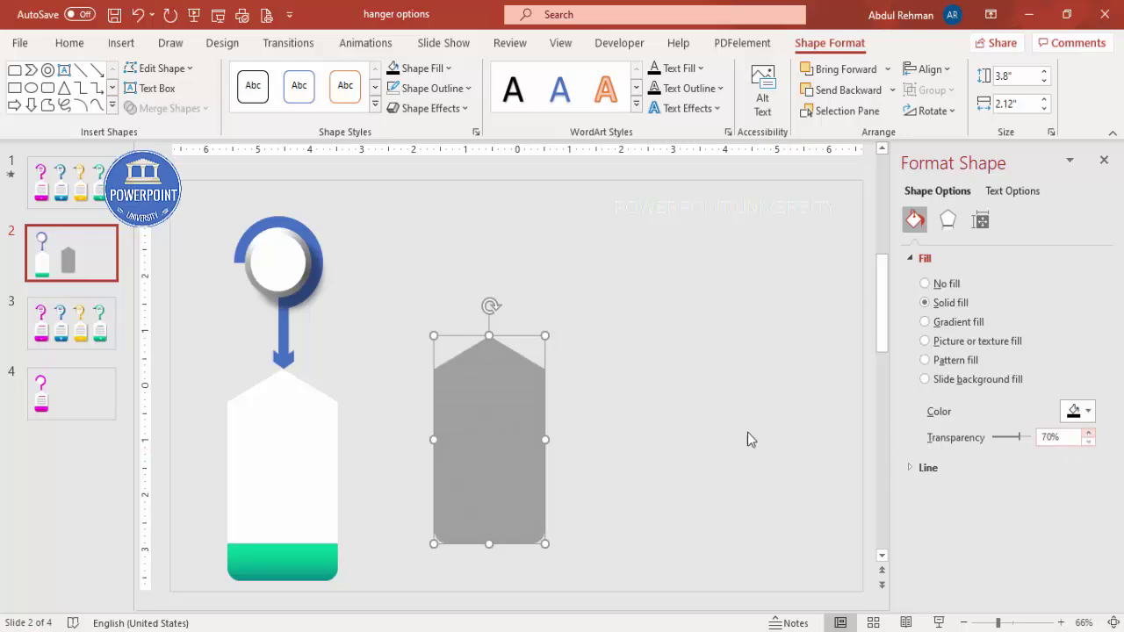
# Step: Resize the grey copy to 3.87" × 2.16", offset it under the white tag, and send it to back
pyautogui.moveTo(543, 543); pyautogui.dragTo(556, 564)
pyautogui.moveTo(527, 484); pyautogui.dragTo(330, 510)
pyautogui.moveTo(353, 596); pyautogui.dragTo(345, 582)
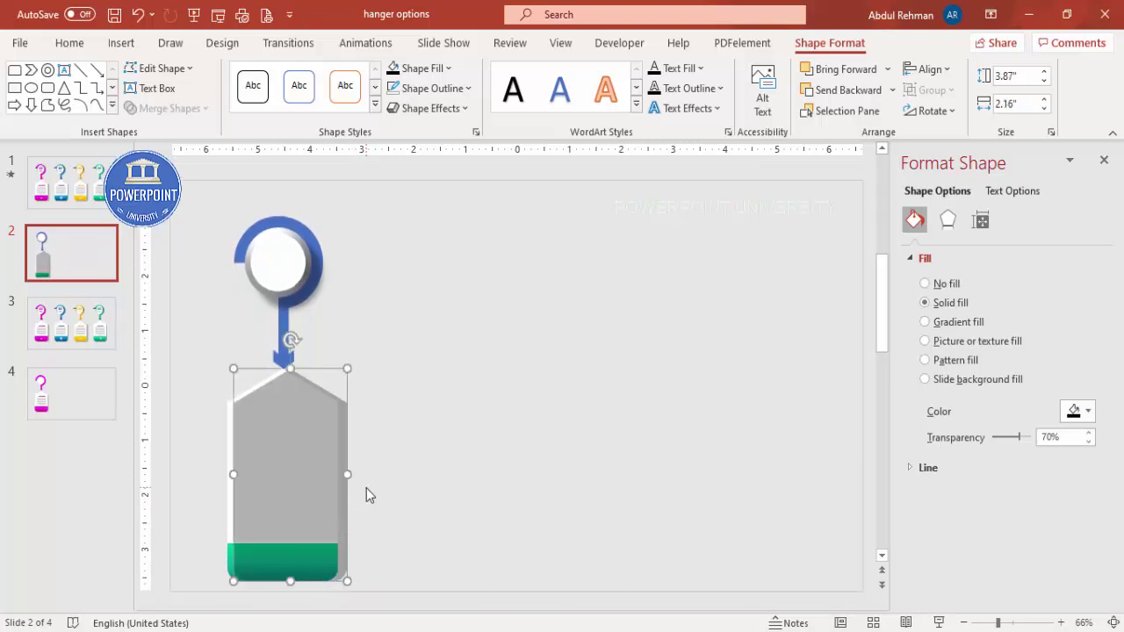
pyautogui.hotkey('ctrl', 'Down')
pyautogui.hotkey('ctrl', 'Down')
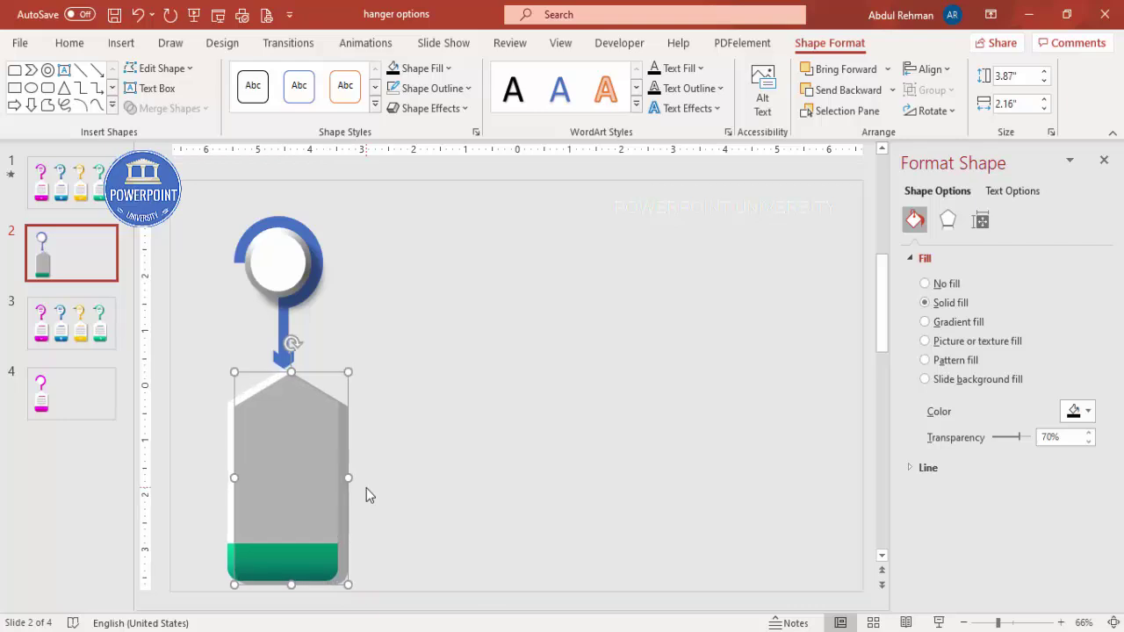
pyautogui.press('Down')
pyautogui.press('Down')
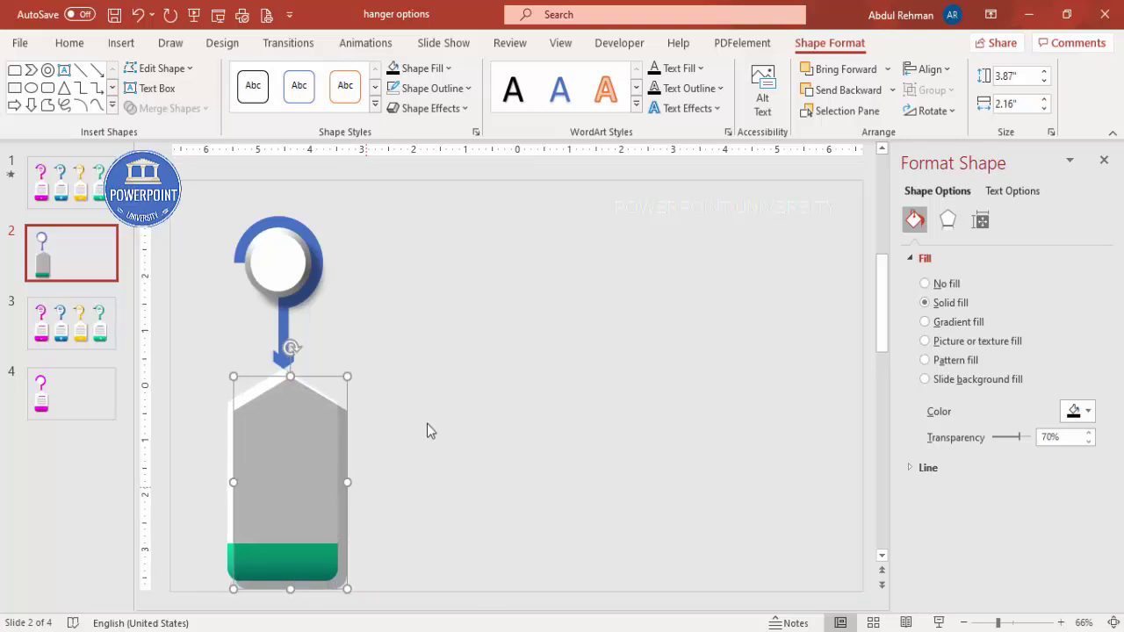
pyautogui.click(892, 89)
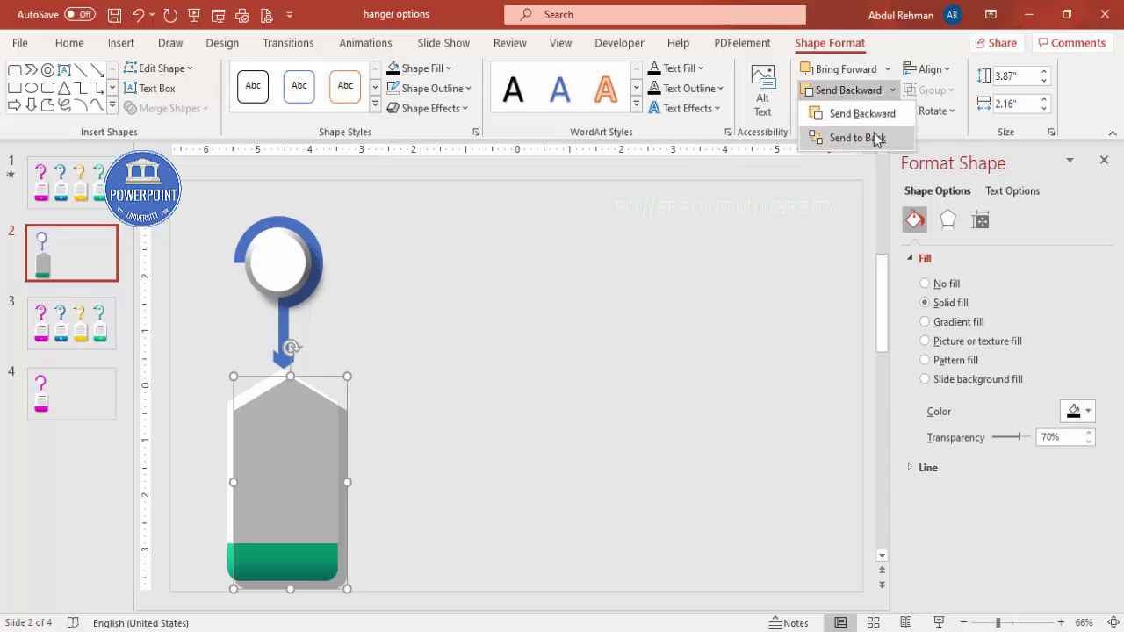
pyautogui.click(858, 138)
pyautogui.click(502, 430)
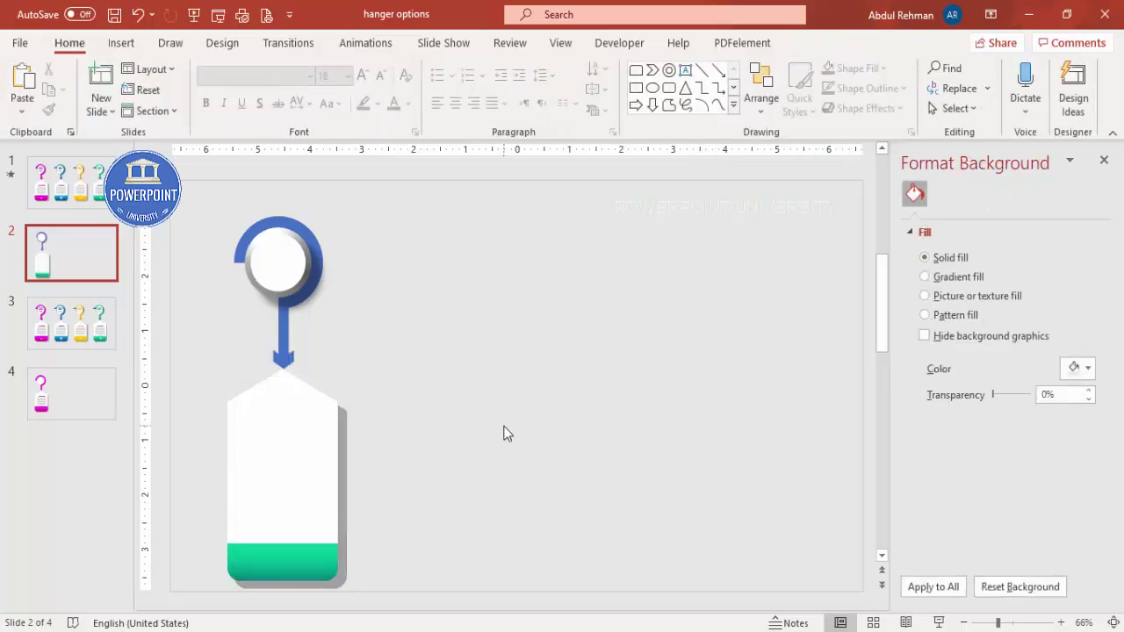
# Step: Copy the green band's gradient onto the blue hanger ring and arrow with Format Painter
pyautogui.hotkey('ctrl', 'a')
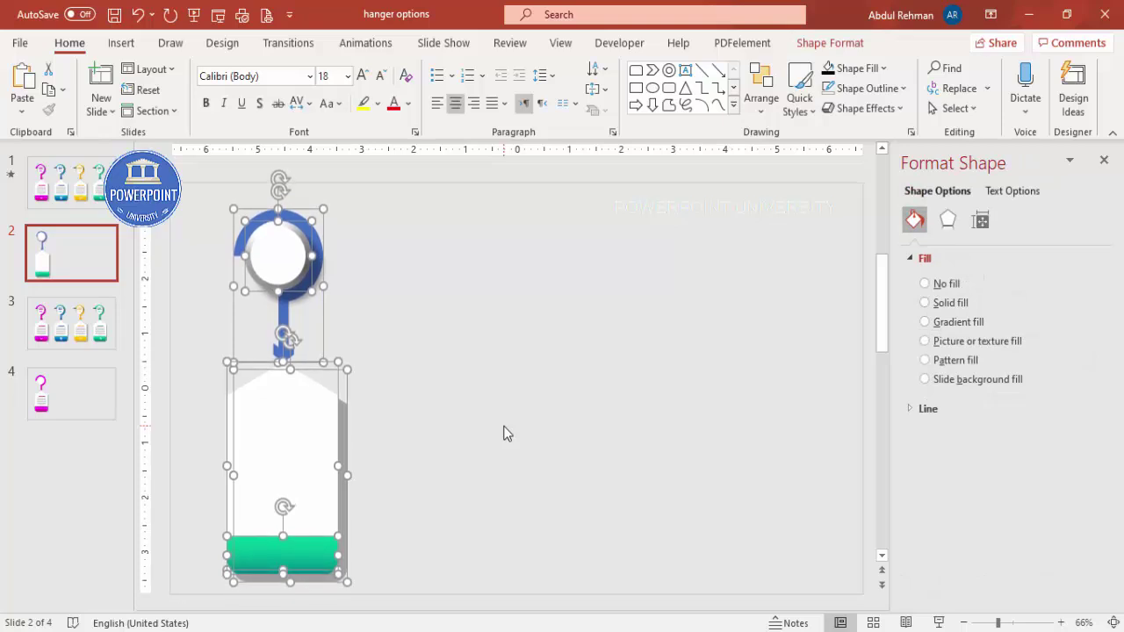
pyautogui.click(505, 433)
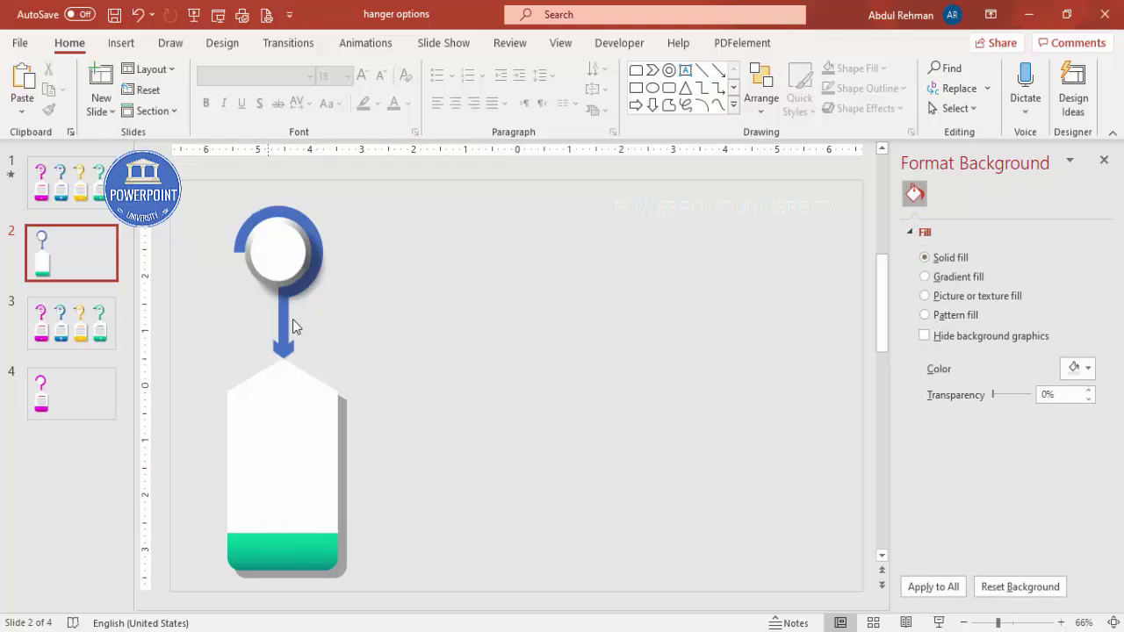
pyautogui.click(278, 550)
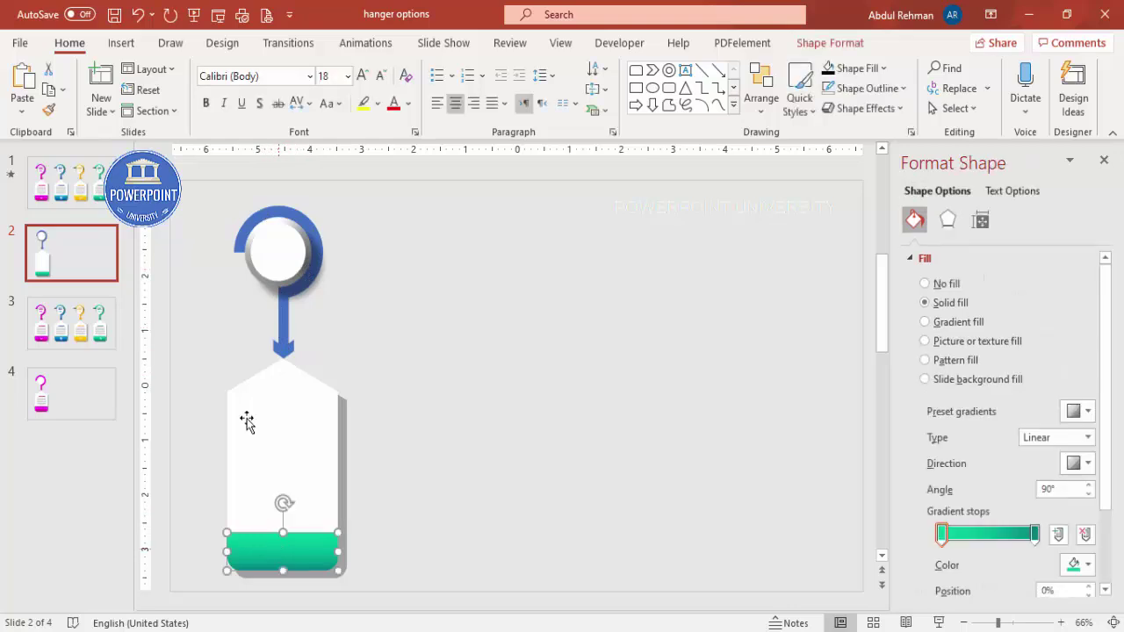
pyautogui.click(47, 113)
pyautogui.click(279, 340)
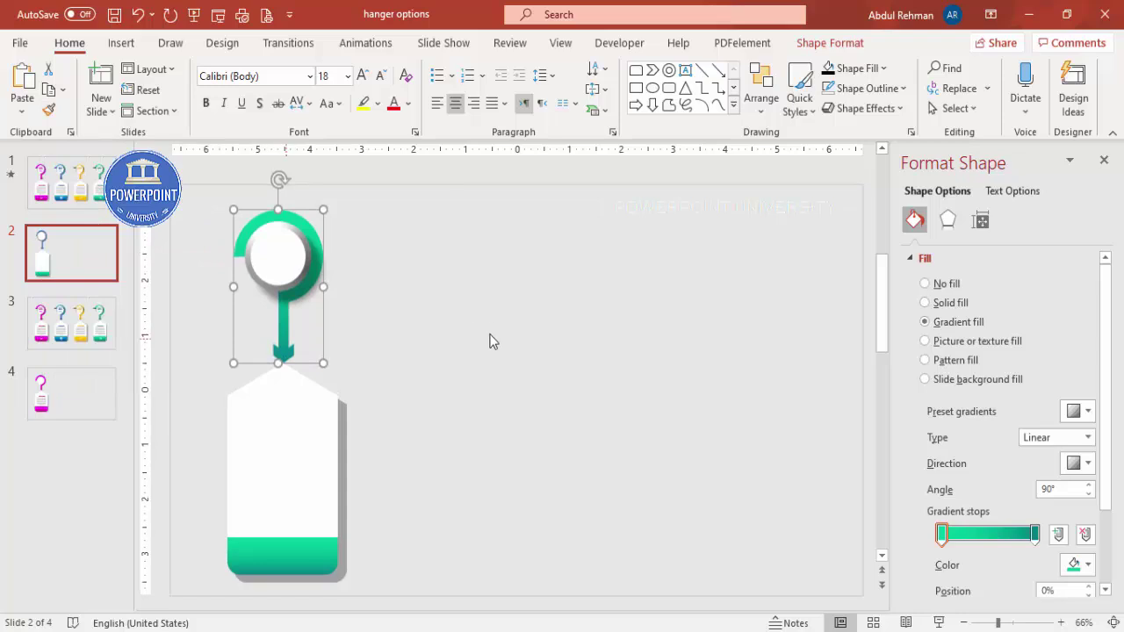
pyautogui.click(456, 319)
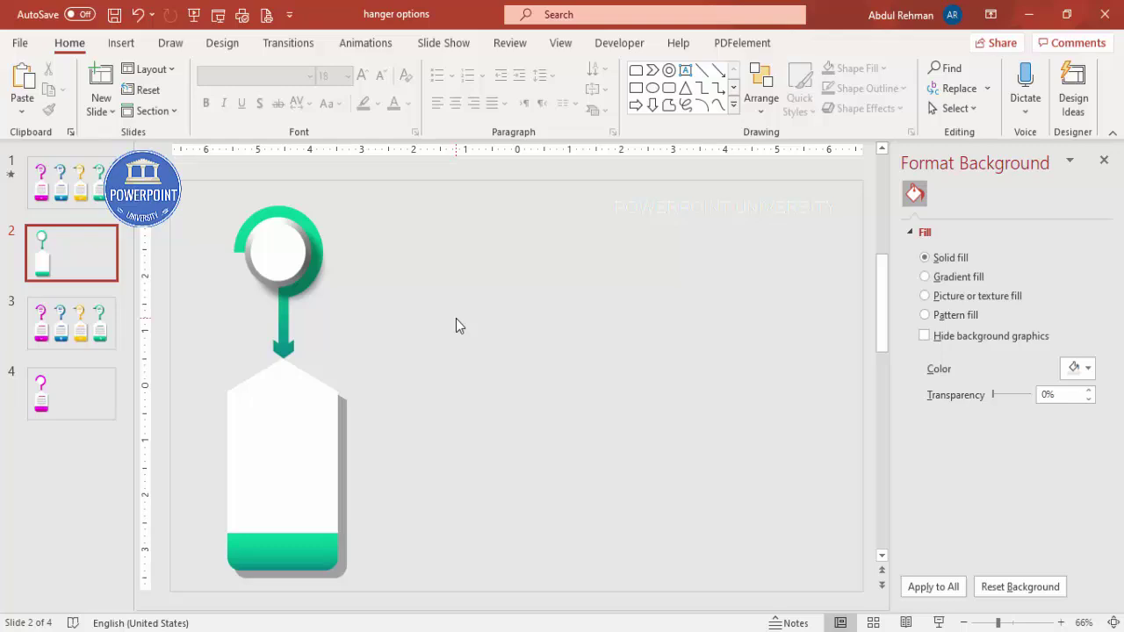
# Step: Add a text box reading '01' with centred text
pyautogui.click(125, 45)
pyautogui.click(654, 83)
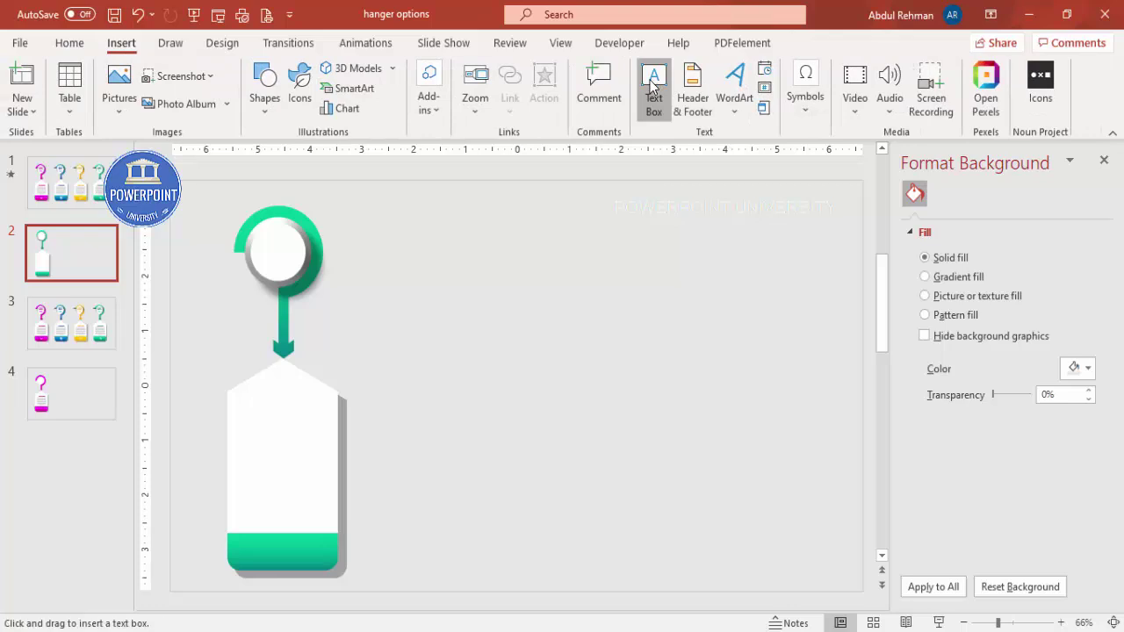
pyautogui.moveTo(535, 234); pyautogui.dragTo(605, 260)
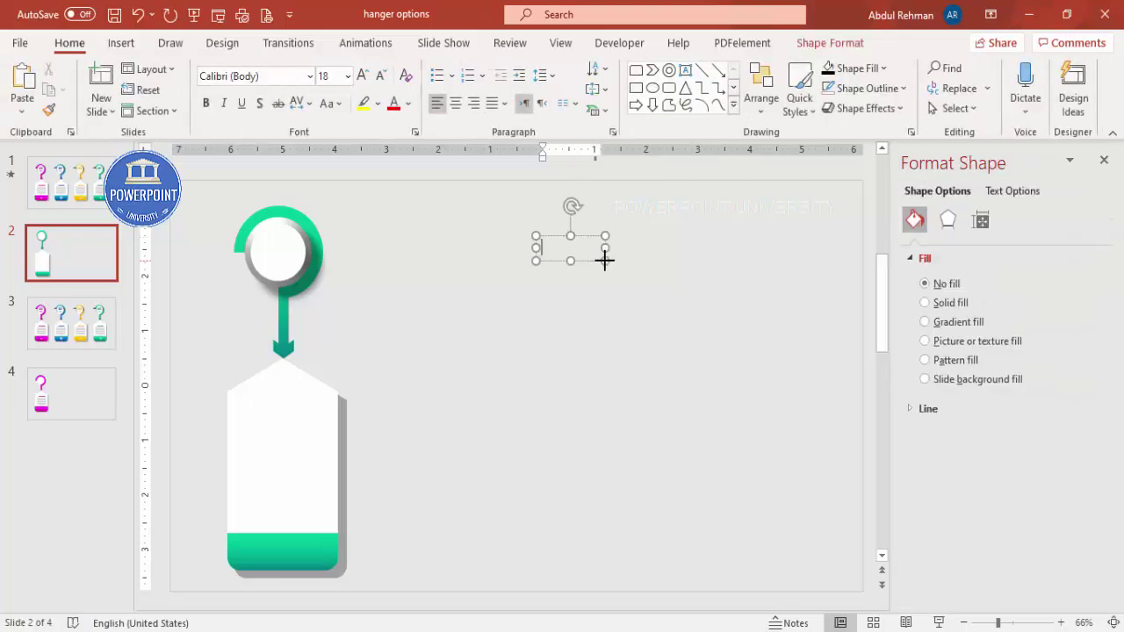
pyautogui.write('01')
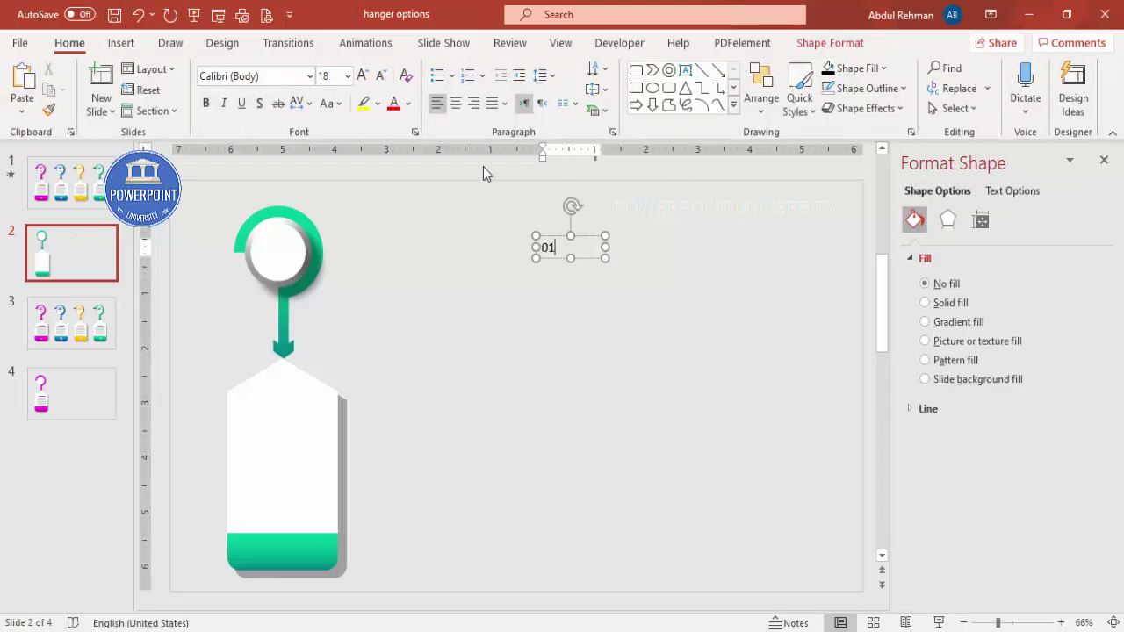
pyautogui.press('Escape')
pyautogui.click(455, 103)
# Step: Format 01 as bold teal Century Gothic at 32 pt
pyautogui.click(285, 77)
pyautogui.write('Cen')
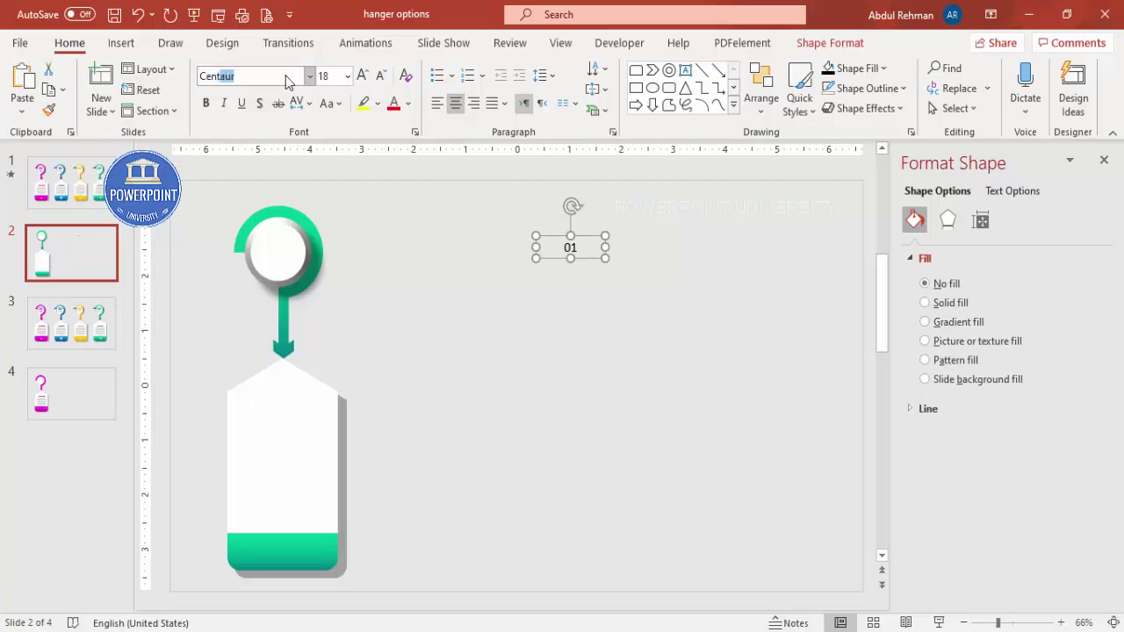
pyautogui.write('tury')
pyautogui.press('Return')
pyautogui.hotkey('ctrl', 'b')
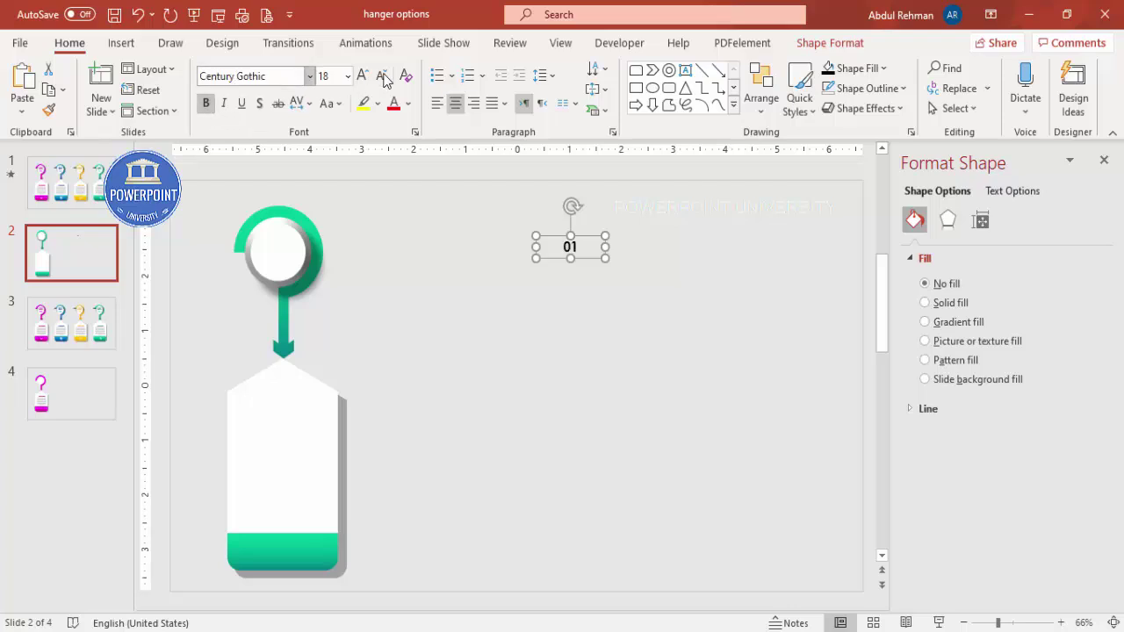
pyautogui.click(363, 76)
pyautogui.click(362, 77)
pyautogui.click(363, 77)
pyautogui.click(408, 103)
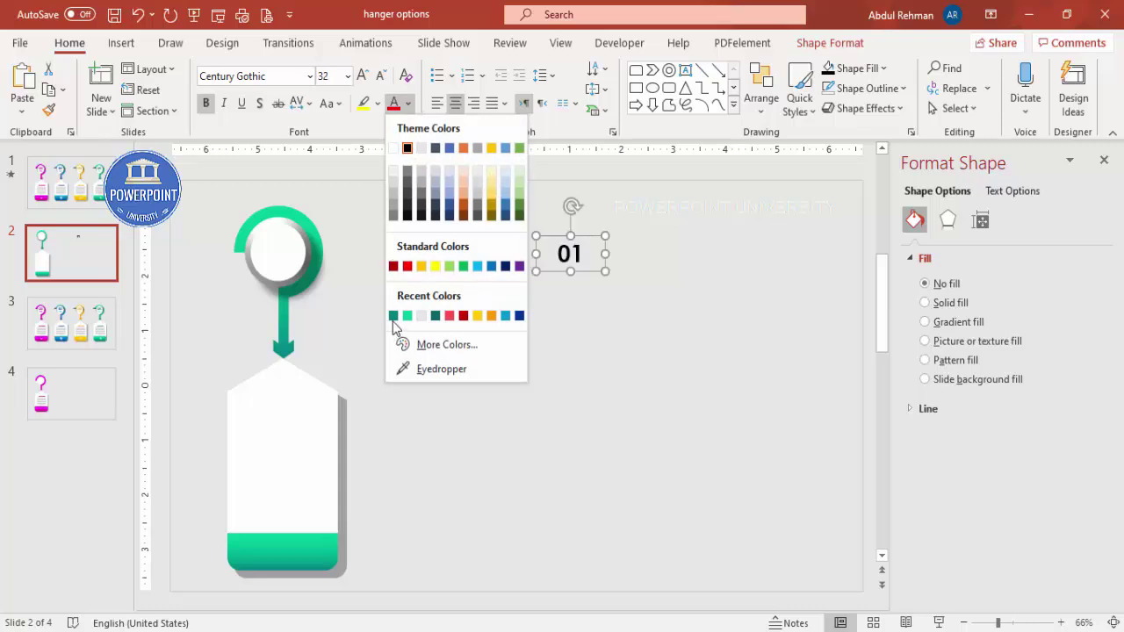
pyautogui.click(392, 316)
# Step: Move the 01 label onto the hanger's white circle and nudge it until centred
pyautogui.moveTo(584, 244); pyautogui.dragTo(300, 240)
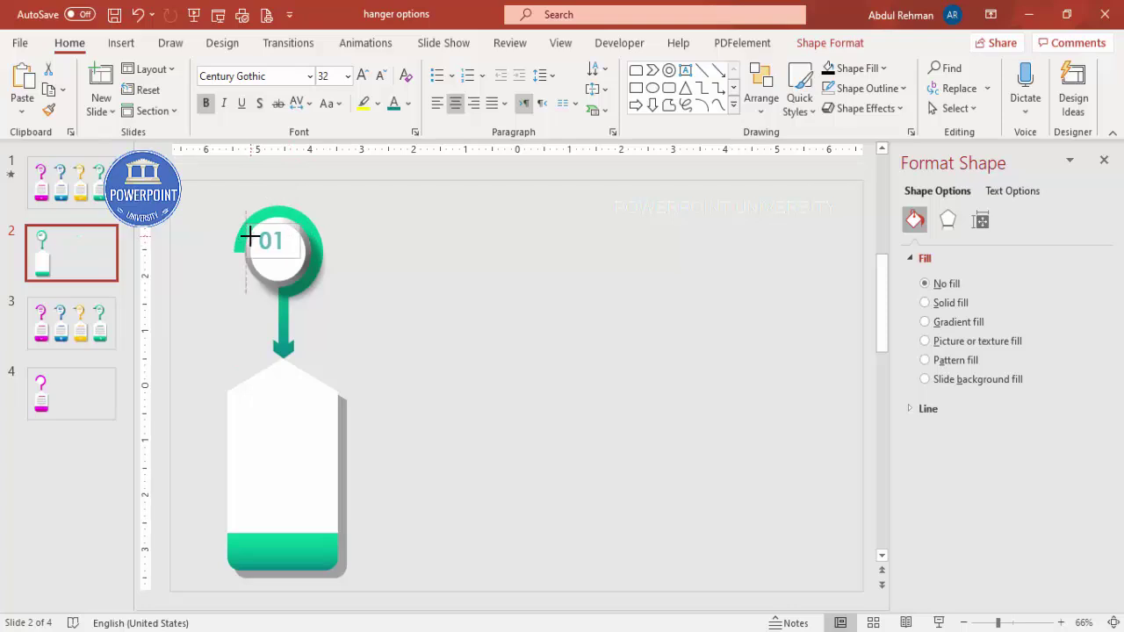
pyautogui.press('Right')
pyautogui.press('Right')
pyautogui.press('Right')
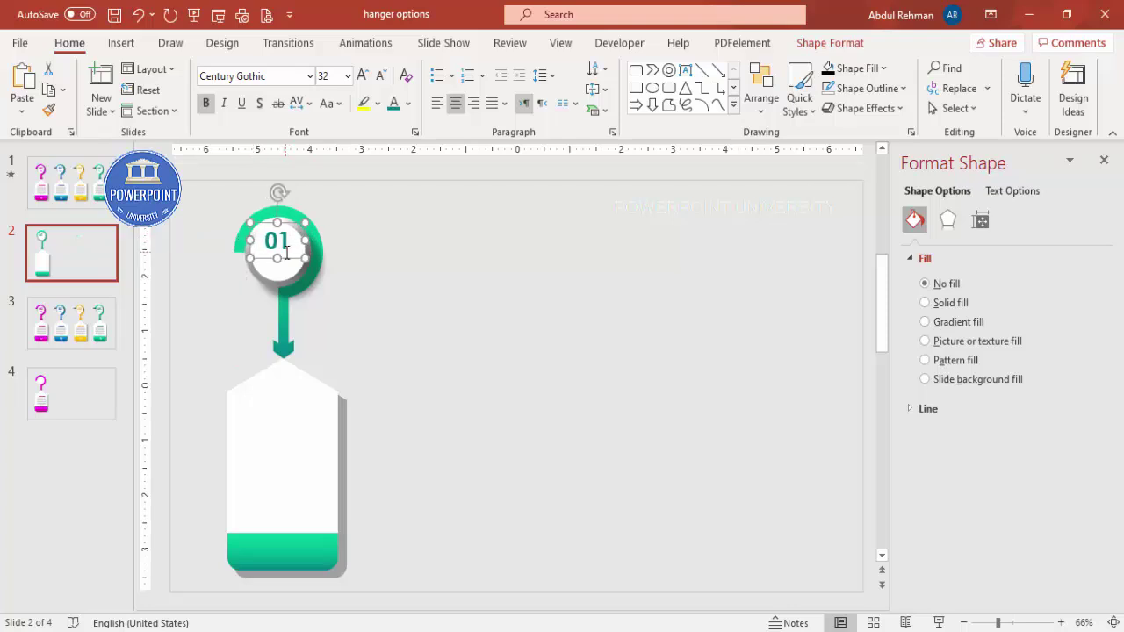
pyautogui.press('Right')
pyautogui.press('Escape')
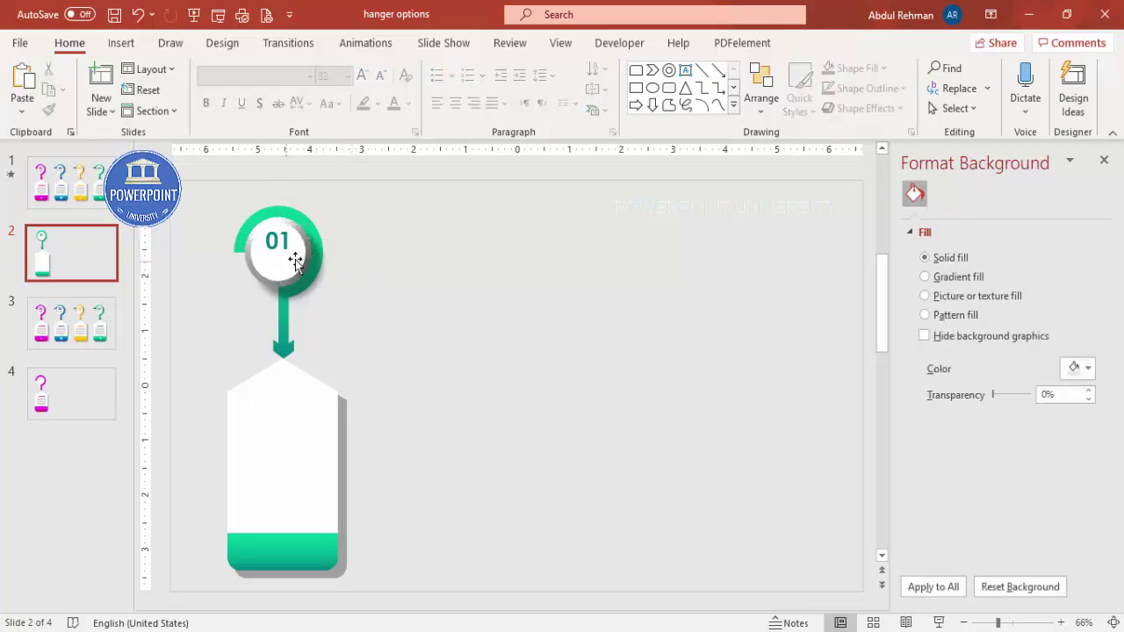
pyautogui.click(291, 254)
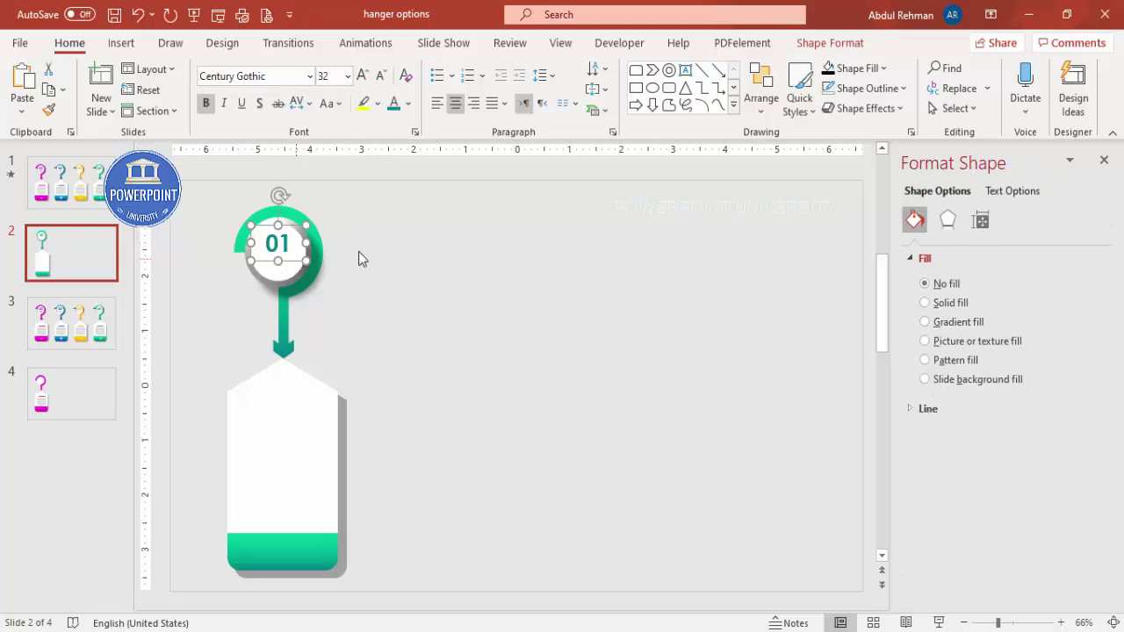
# Step: Duplicate the 01 label beside the circle, recoloured green at 18 pt
pyautogui.moveTo(310, 227); pyautogui.dragTo(319, 234)
pyautogui.moveTo(446, 238); pyautogui.dragTo(452, 235)
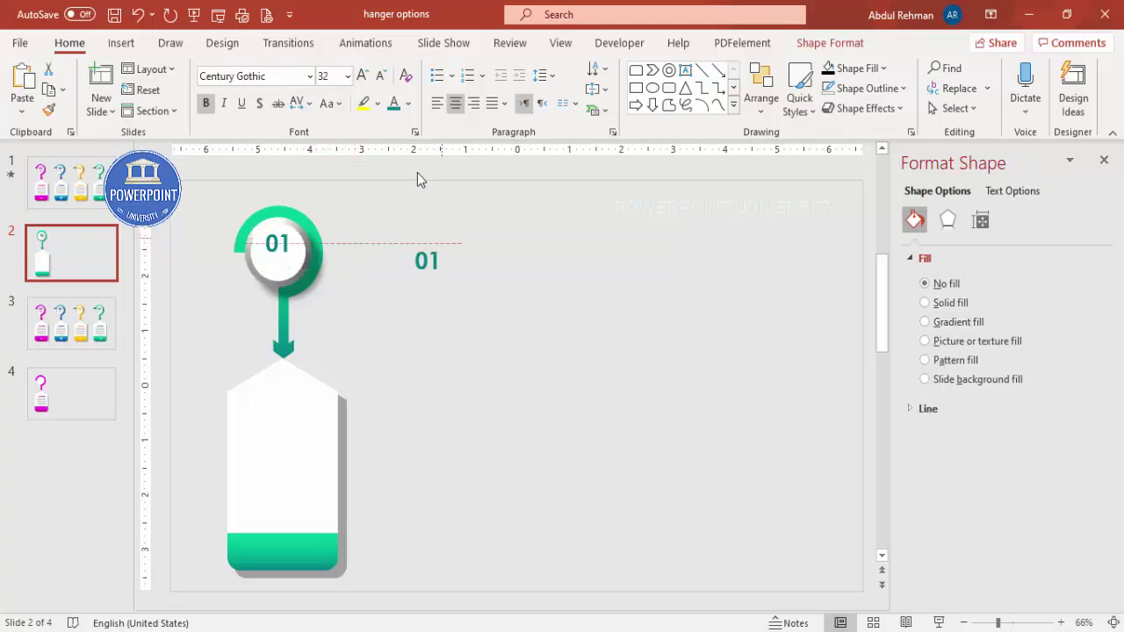
pyautogui.click(407, 103)
pyautogui.click(407, 316)
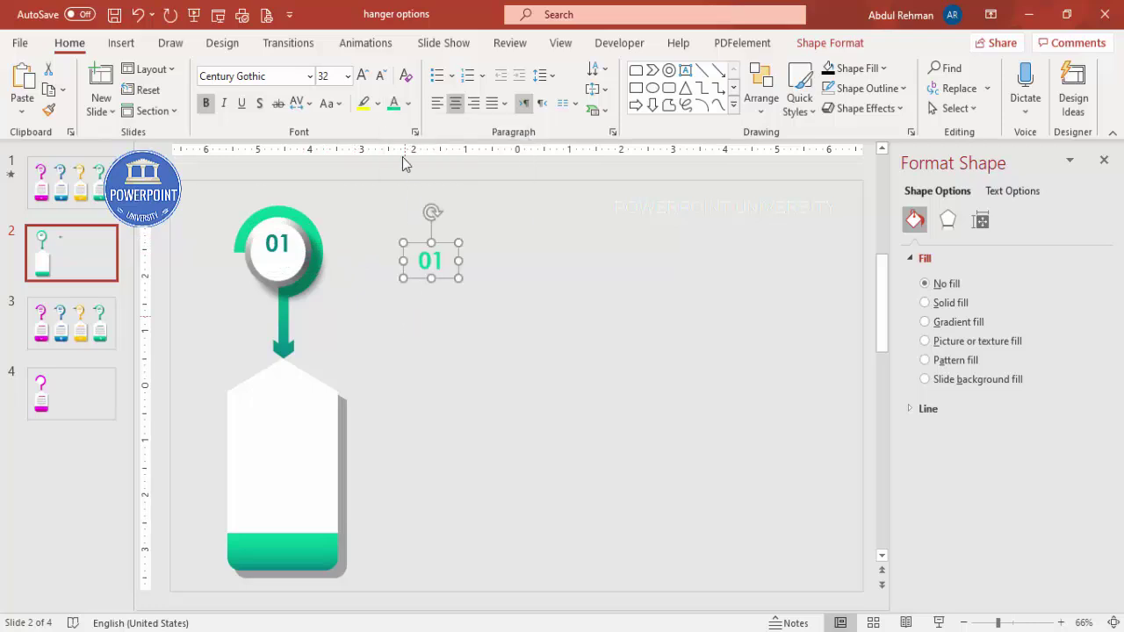
pyautogui.click(380, 77)
pyautogui.click(380, 77)
pyautogui.click(380, 78)
pyautogui.click(380, 77)
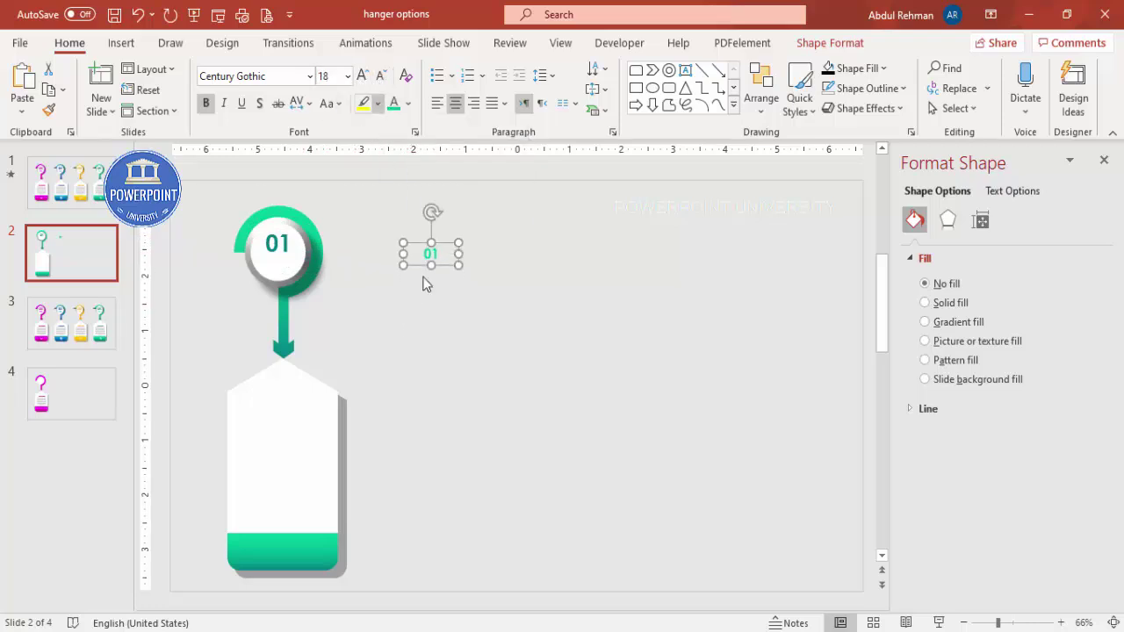
pyautogui.click(487, 259)
pyautogui.click(430, 256)
# Step: Change the copy's text to 'STEP' and place a copy at the top of the white tag
pyautogui.write('S')
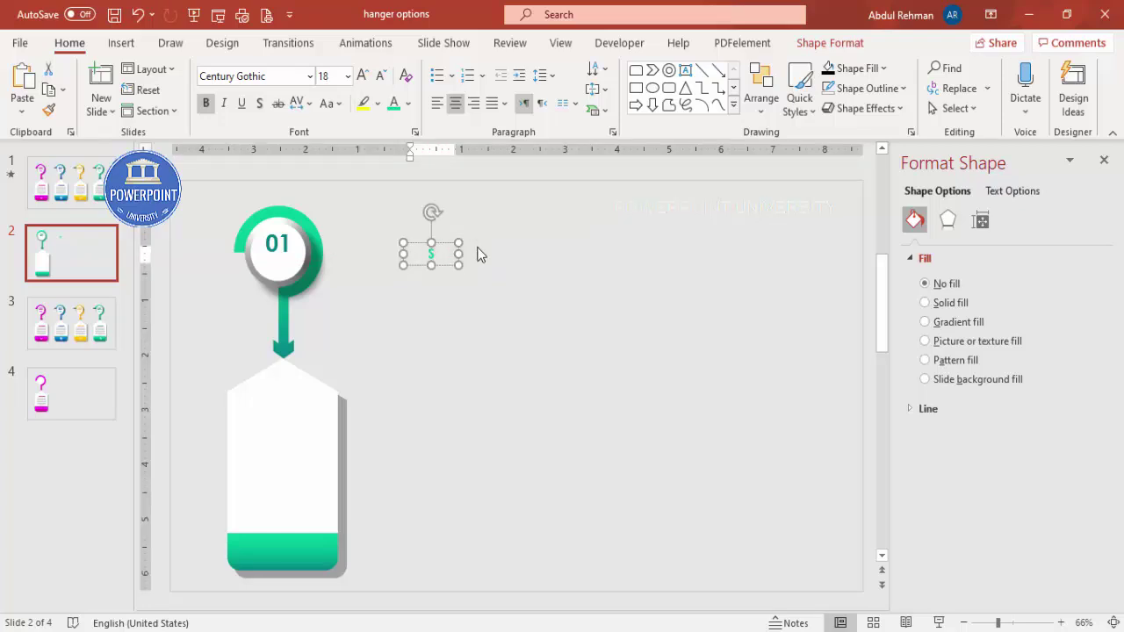
pyautogui.write('TEP')
pyautogui.moveTo(437, 252); pyautogui.dragTo(292, 253)
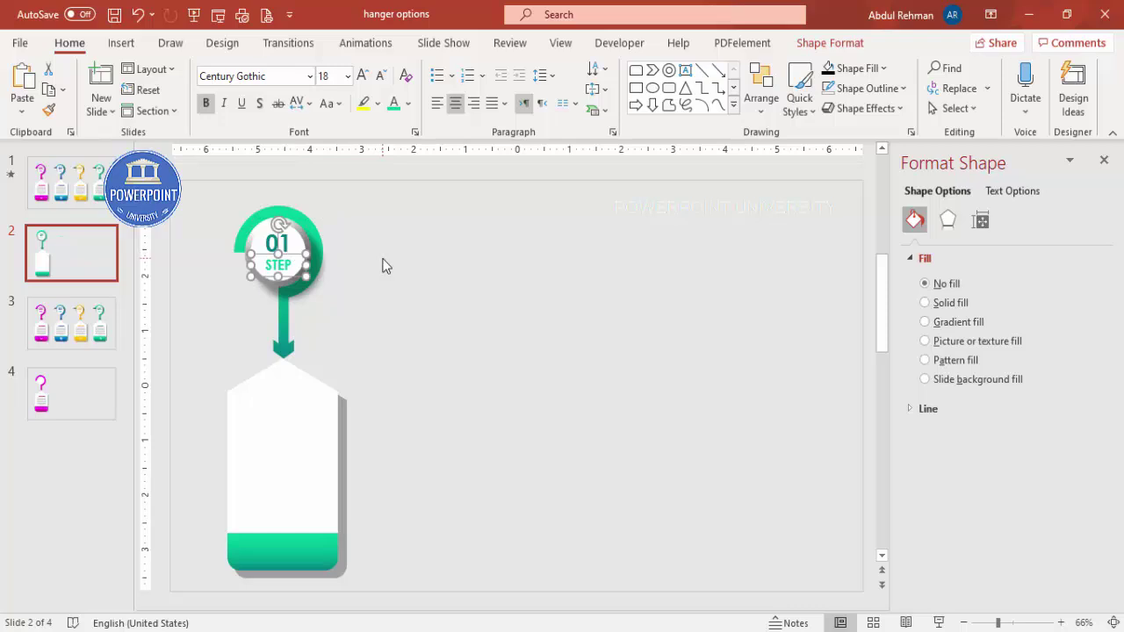
pyautogui.hotkey('ctrl', 'z')
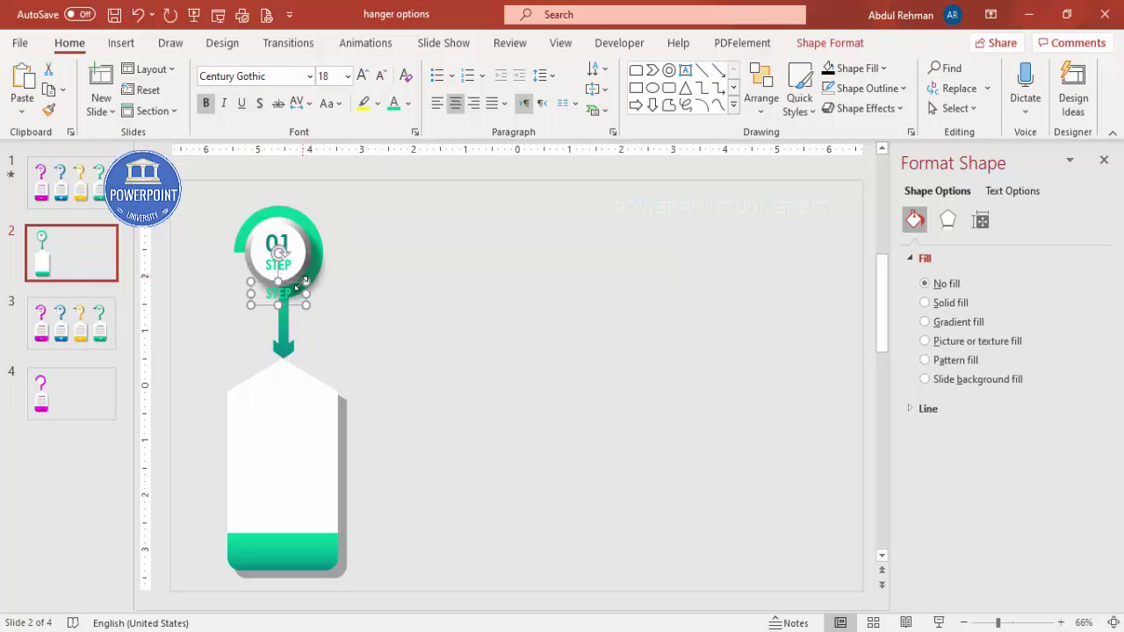
pyautogui.moveTo(300, 308); pyautogui.dragTo(304, 382)
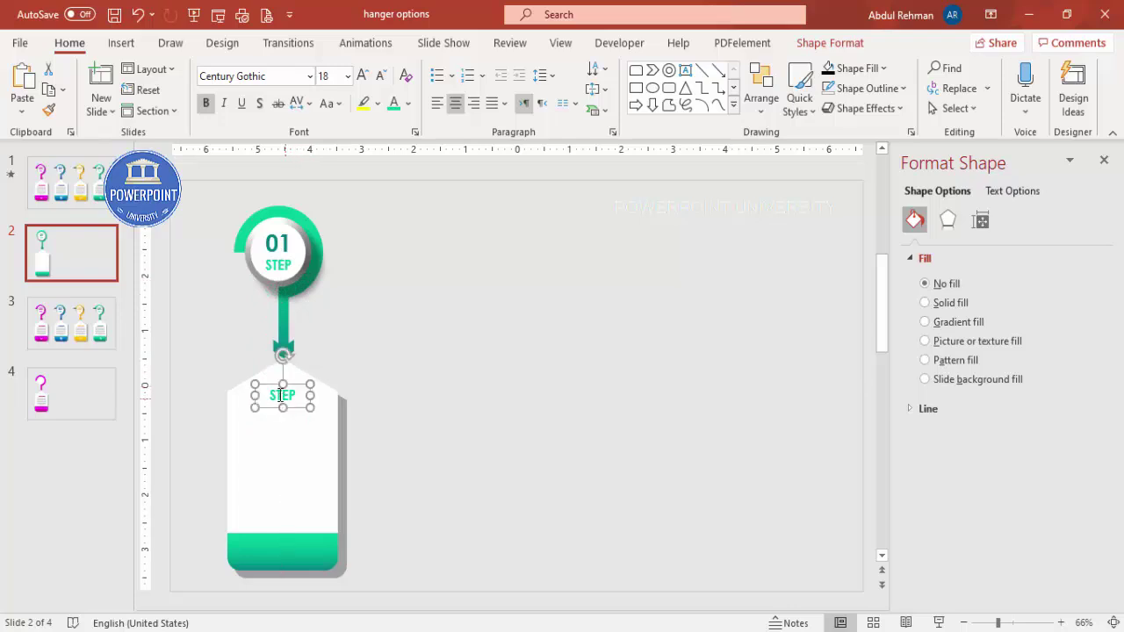
# Step: Replace the tag's STEP label with the heading 'YOU TITLE'
pyautogui.doubleClick(352, 396)
pyautogui.write('Y')
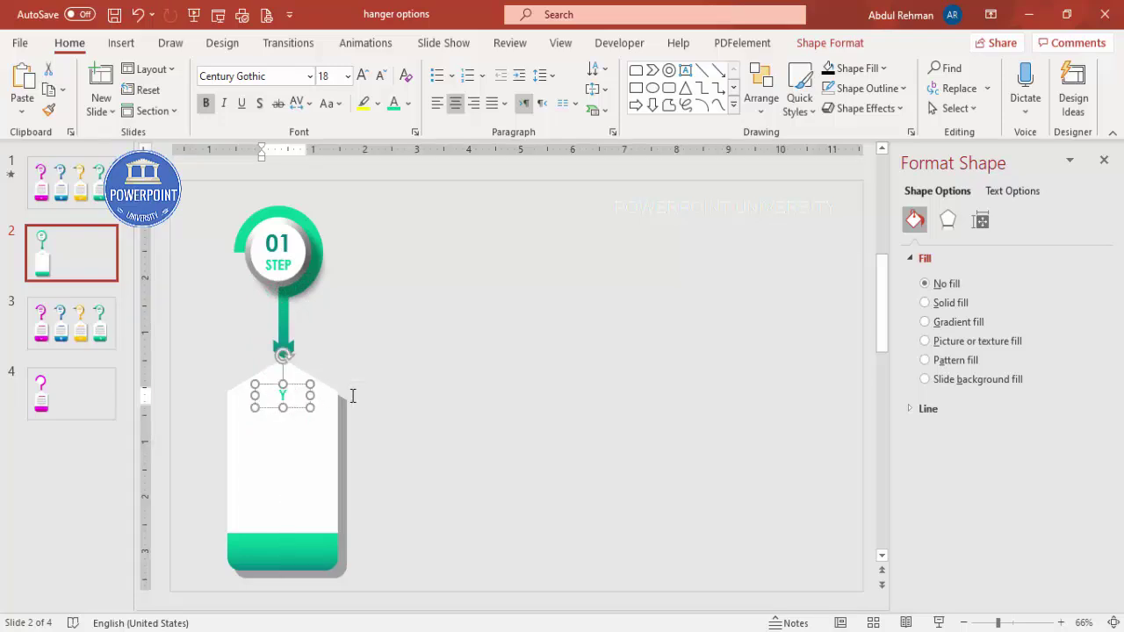
pyautogui.write('OUR')
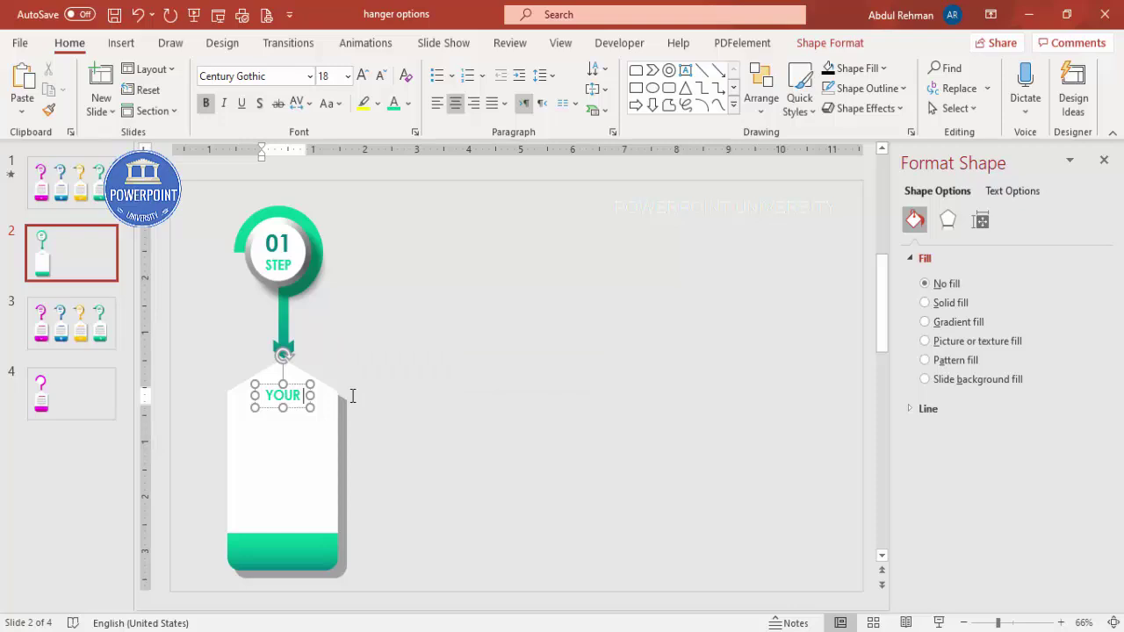
pyautogui.write('TITLE')
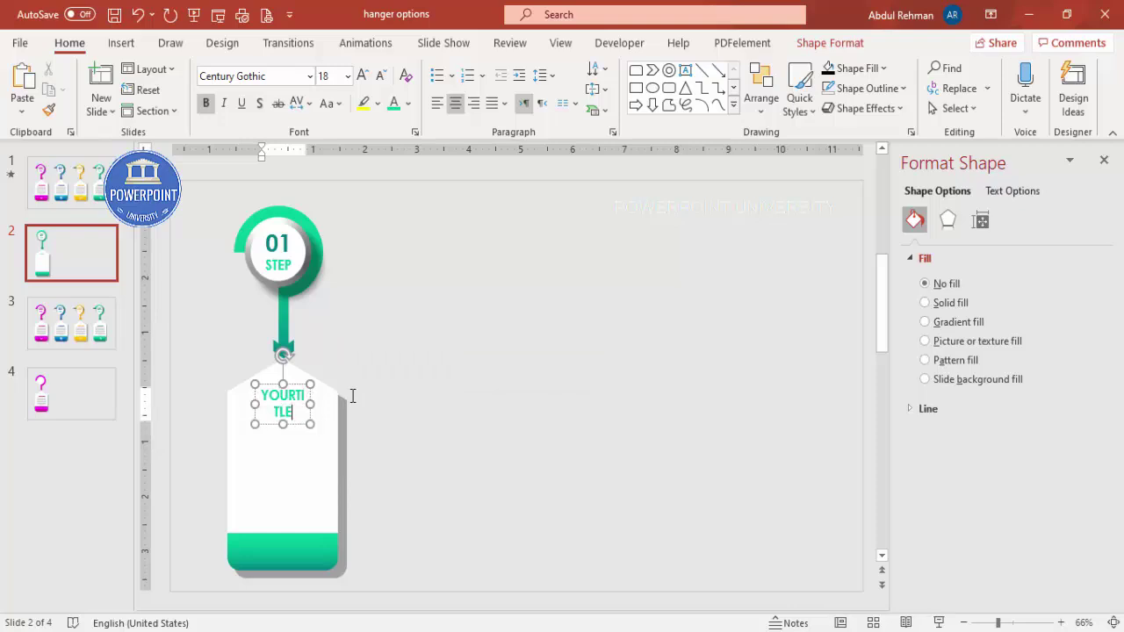
pyautogui.press('BackSpace')
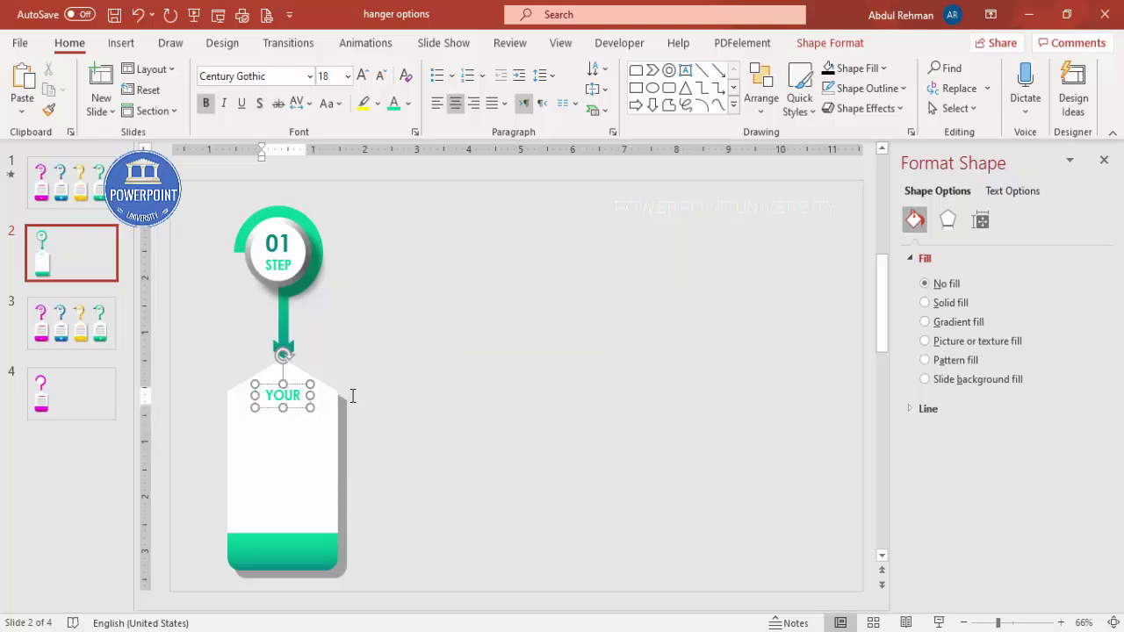
pyautogui.press('BackSpace')
pyautogui.write('TITLE')
# Step: Widen the title box on both sides so 'YOU TITLE' fits on one line
pyautogui.moveTo(311, 404); pyautogui.dragTo(331, 402)
pyautogui.moveTo(254, 395); pyautogui.dragTo(233, 396)
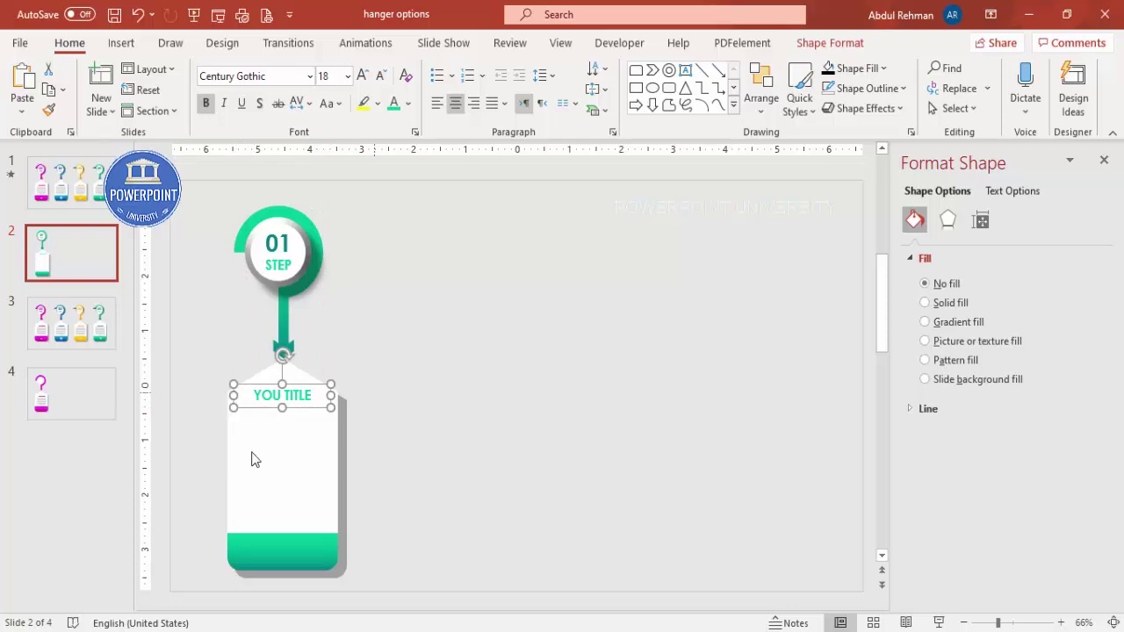
pyautogui.press('Escape')
pyautogui.click(121, 42)
pyautogui.click(654, 87)
# Step: Draw a text box and fill it with a =lorem() placeholder paragraph
pyautogui.moveTo(534, 241); pyautogui.dragTo(725, 360)
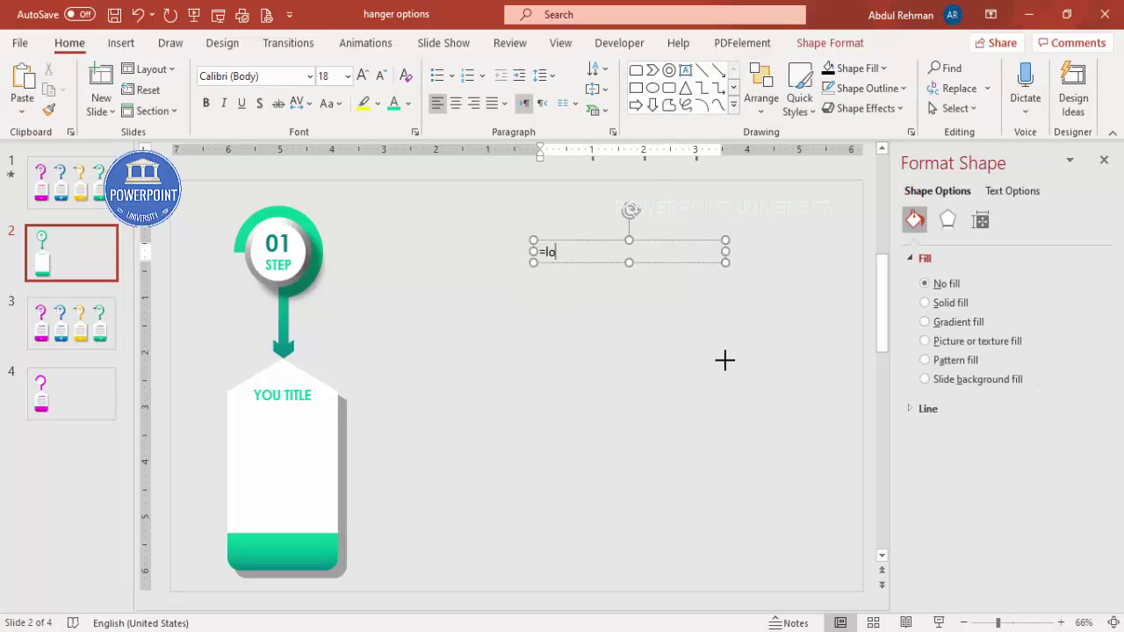
pyautogui.write('=lorem()')
pyautogui.press('Return')
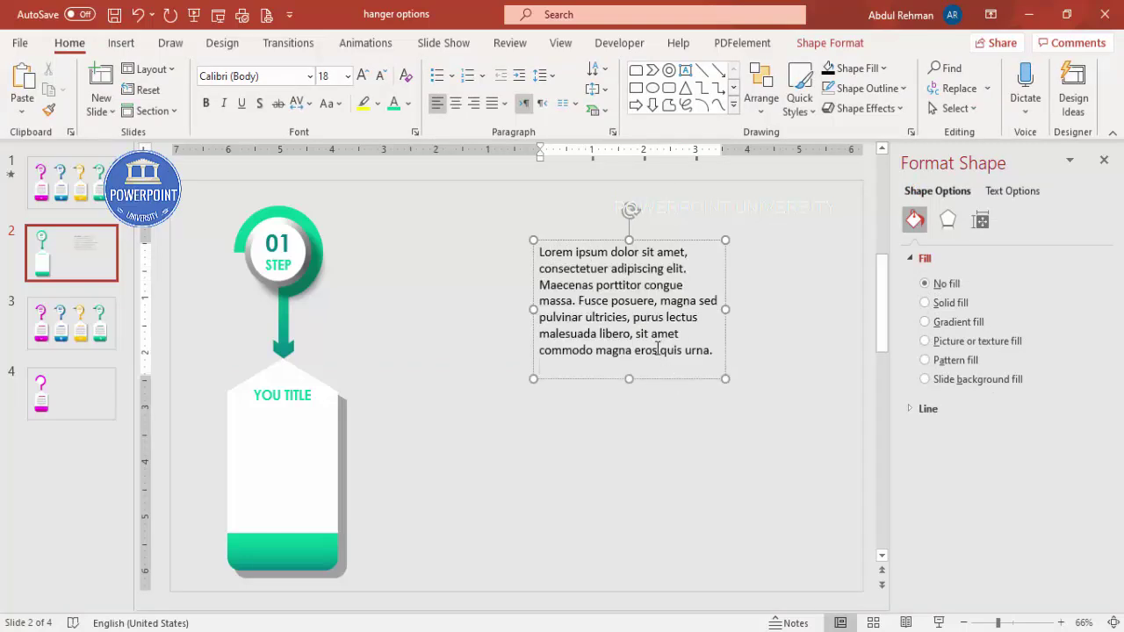
pyautogui.moveTo(578, 301); pyautogui.dragTo(713, 352)
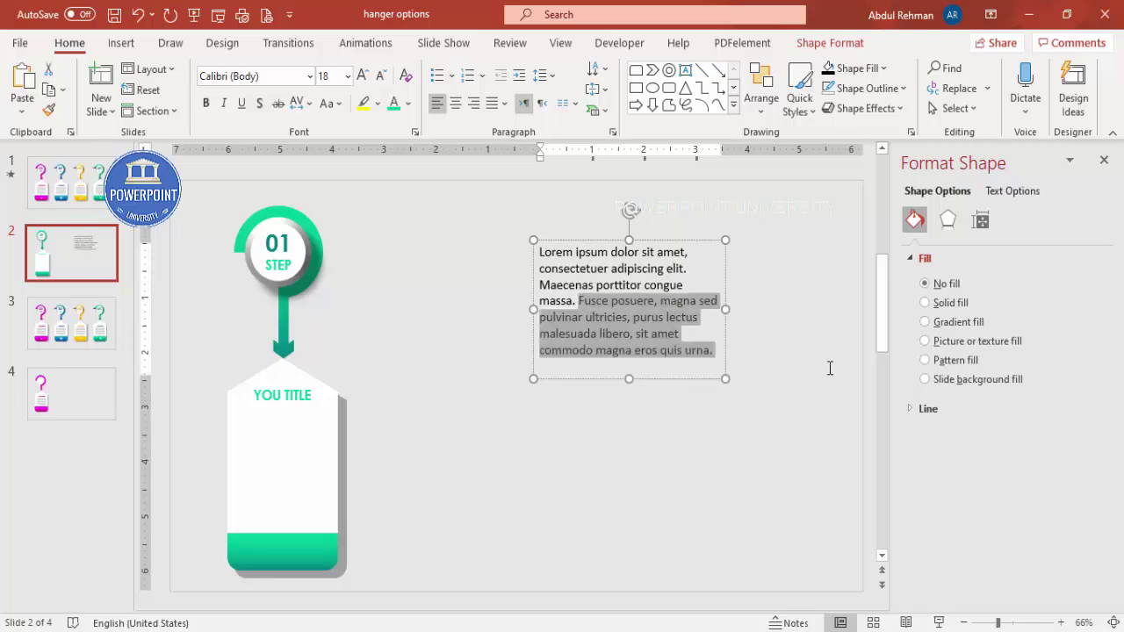
pyautogui.click(700, 238)
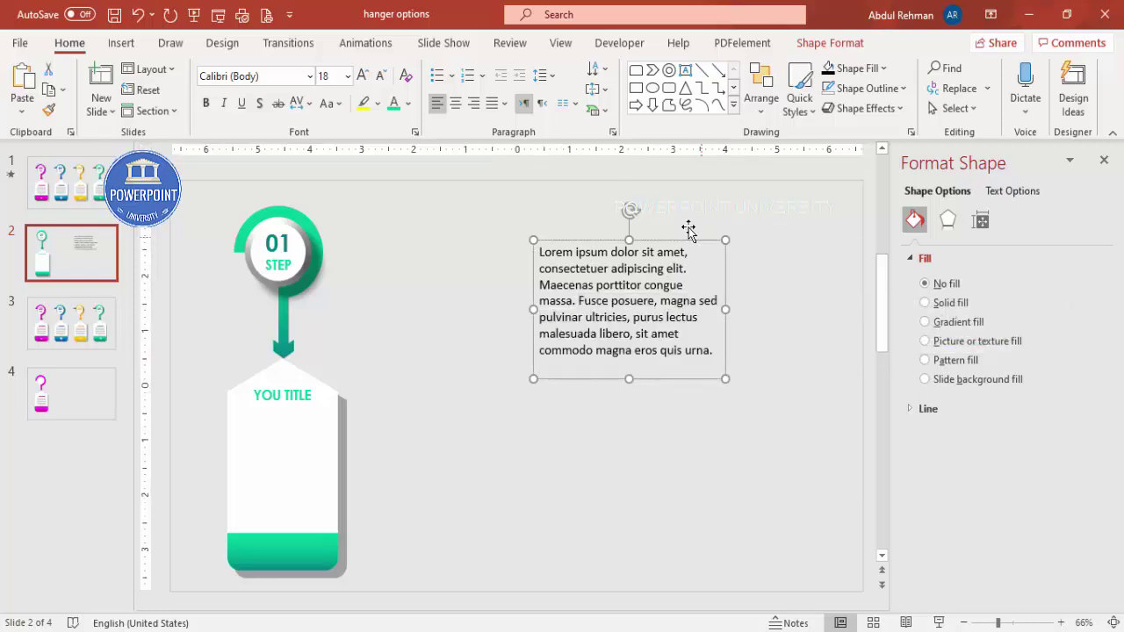
# Step: Make the paragraph grey, 10.5 pt and justified, and fit it in the tag below the title
pyautogui.click(402, 103)
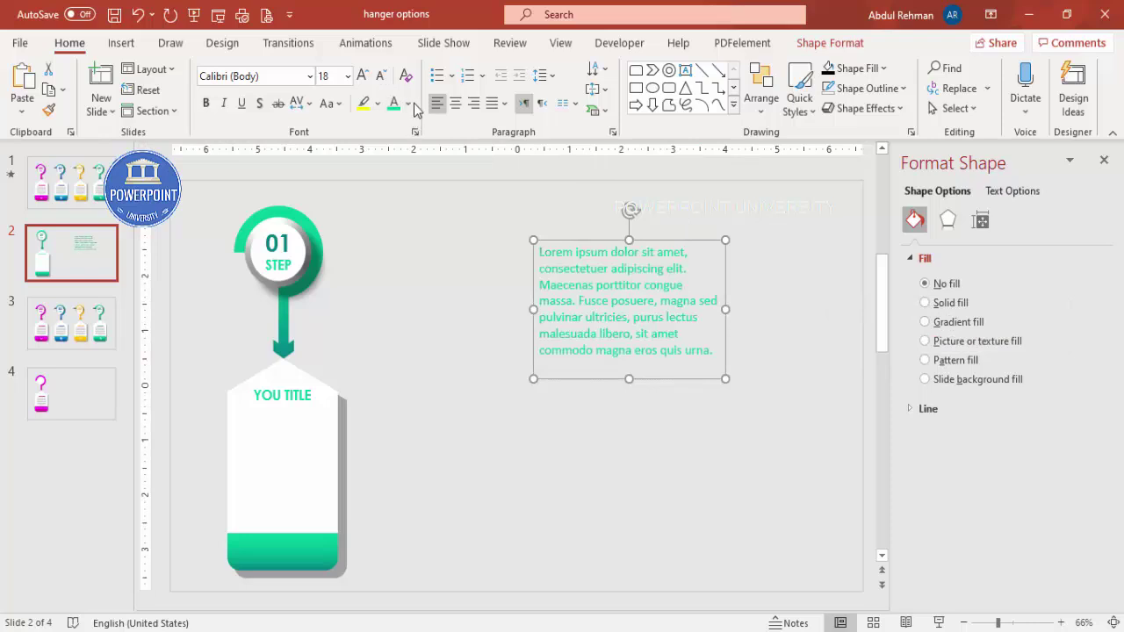
pyautogui.click(409, 104)
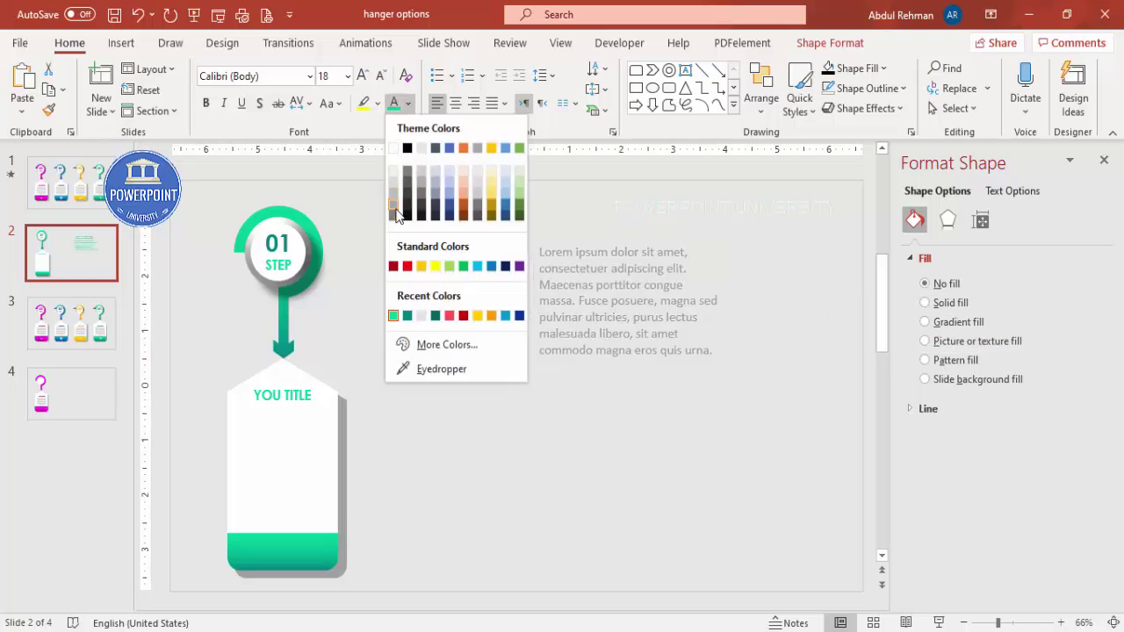
pyautogui.click(395, 209)
pyautogui.click(382, 78)
pyautogui.click(382, 77)
pyautogui.click(382, 77)
pyautogui.click(382, 77)
pyautogui.click(382, 77)
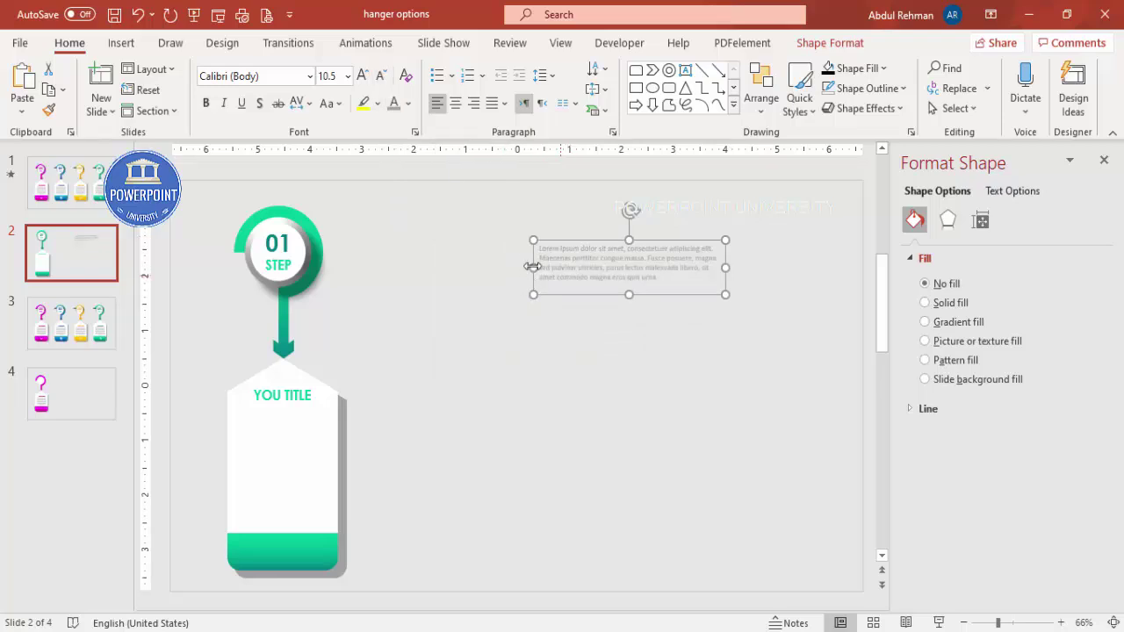
pyautogui.moveTo(590, 262); pyautogui.dragTo(590, 267)
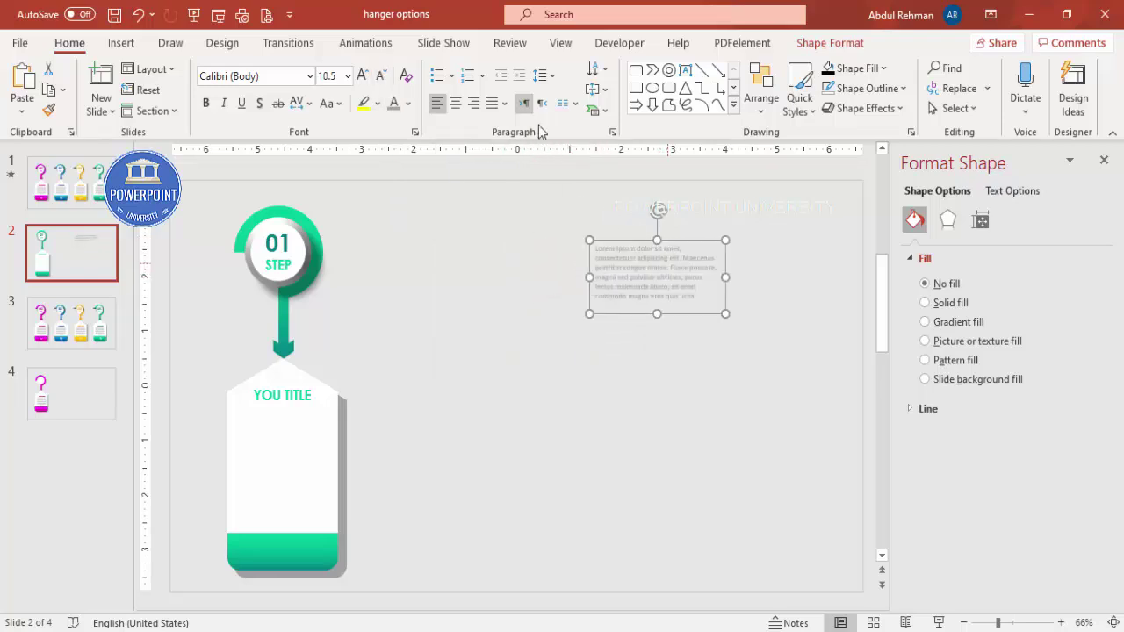
pyautogui.click(503, 102)
pyautogui.click(523, 127)
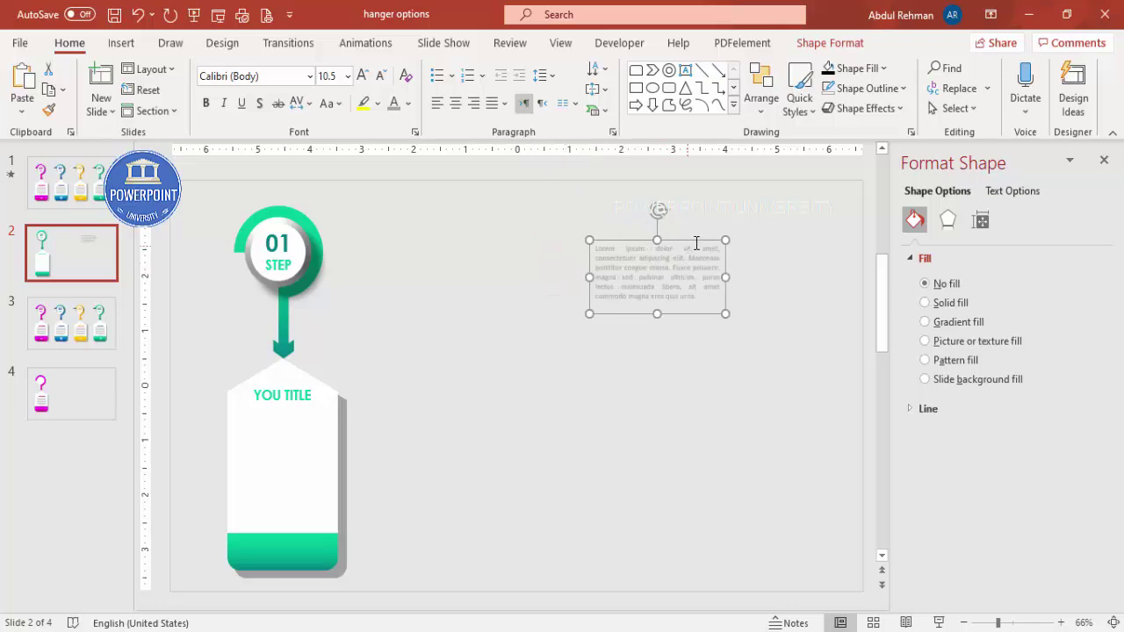
pyautogui.moveTo(394, 379); pyautogui.dragTo(329, 416)
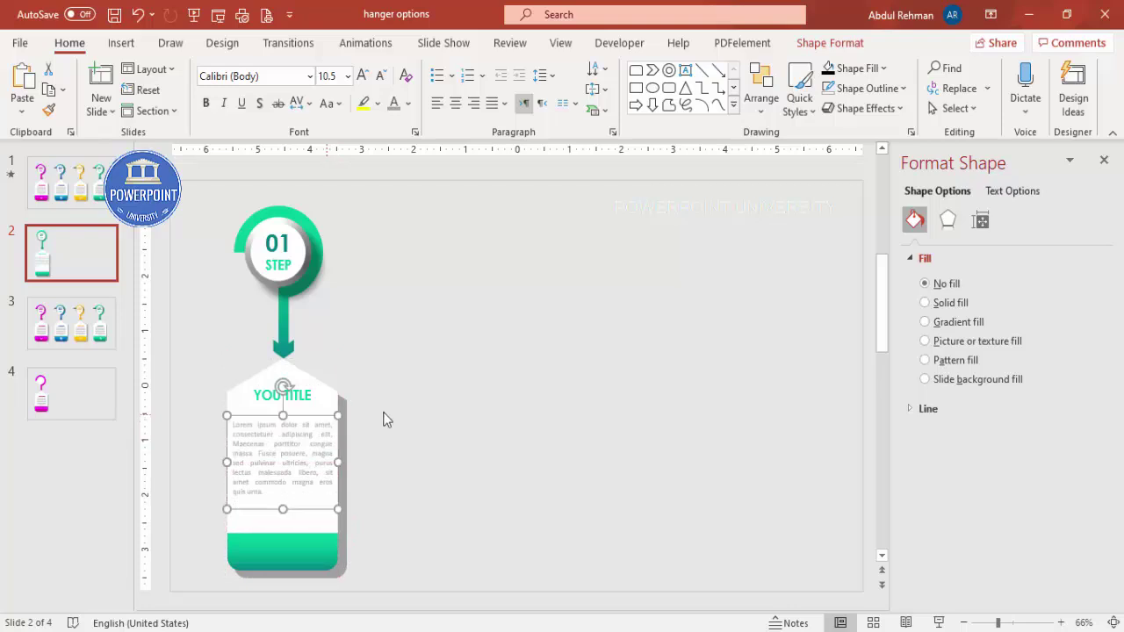
pyautogui.click(420, 442)
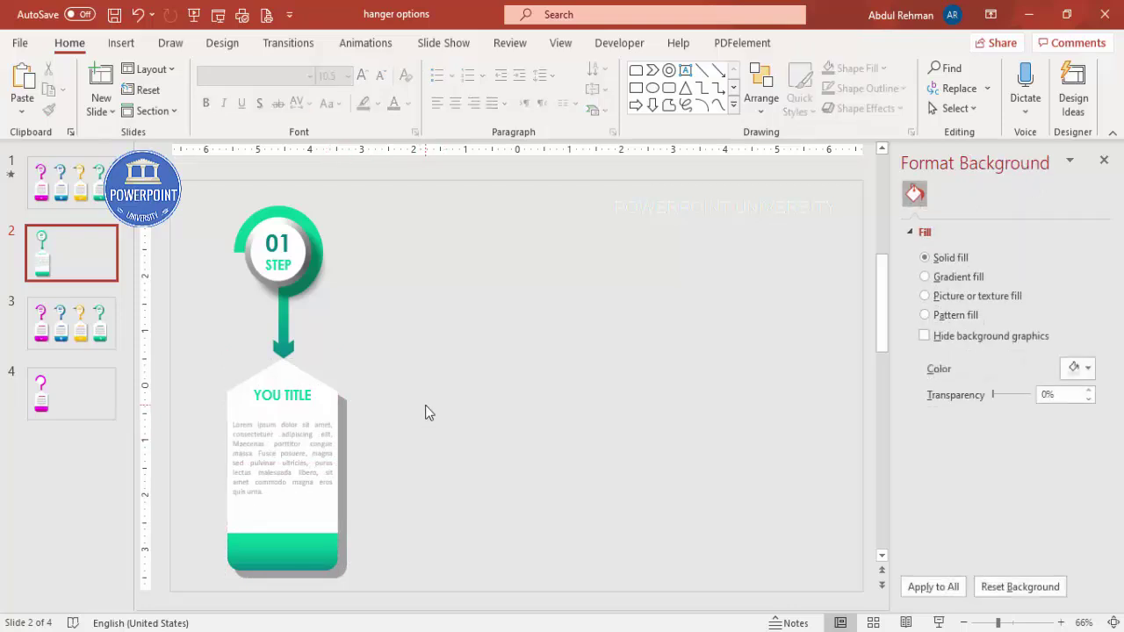
# Step: Group all the hanger tag shapes and place a duplicate beside the first
pyautogui.hotkey('ctrl', 'a')
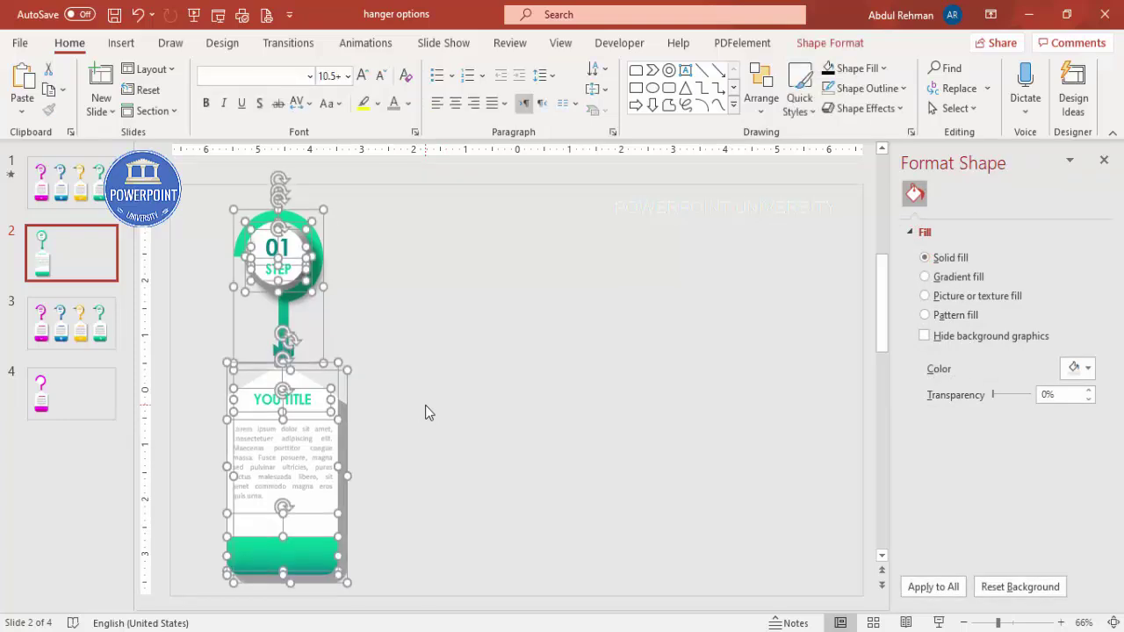
pyautogui.hotkey('ctrl', 'g')
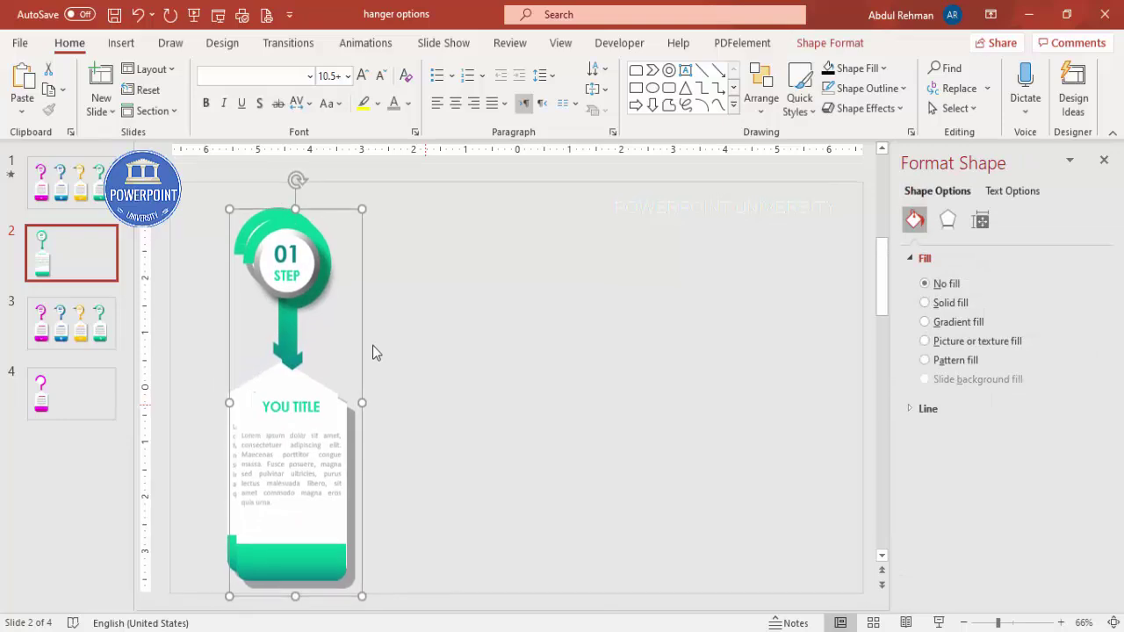
pyautogui.hotkey('ctrl', 'd')
pyautogui.press('Right')
pyautogui.press('Right')
pyautogui.press('Right')
pyautogui.press('Right')
pyautogui.moveTo(472, 320); pyautogui.dragTo(483, 328)
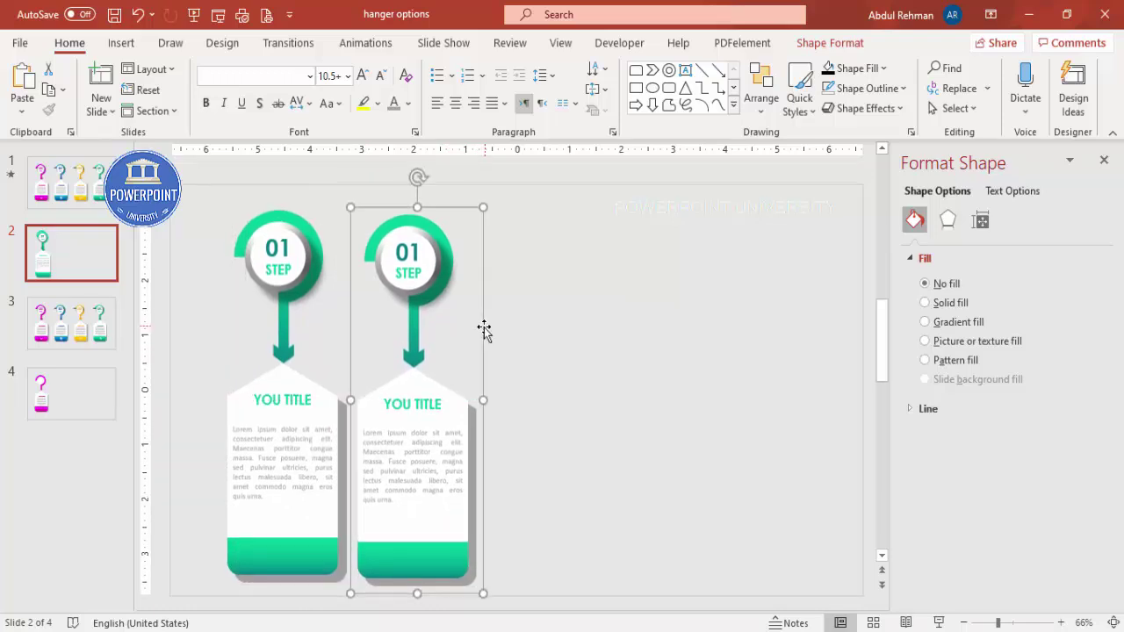
# Step: Add third and fourth copies of the hanger card, shifting the fourth to the right
pyautogui.hotkey('ctrl', 'd')
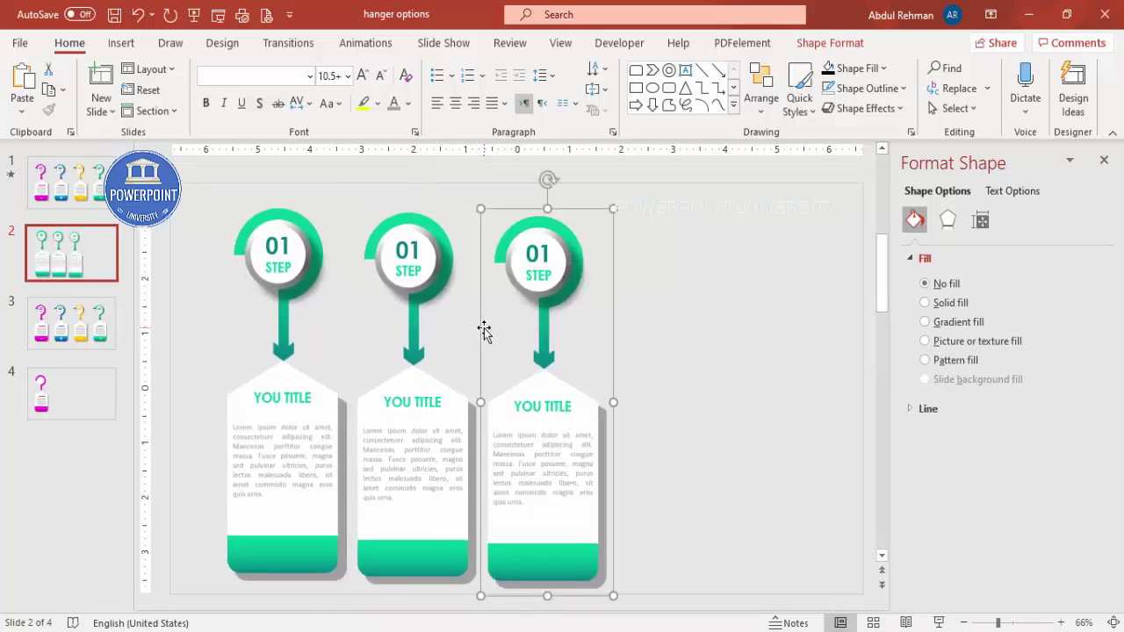
pyautogui.hotkey('ctrl', 'd')
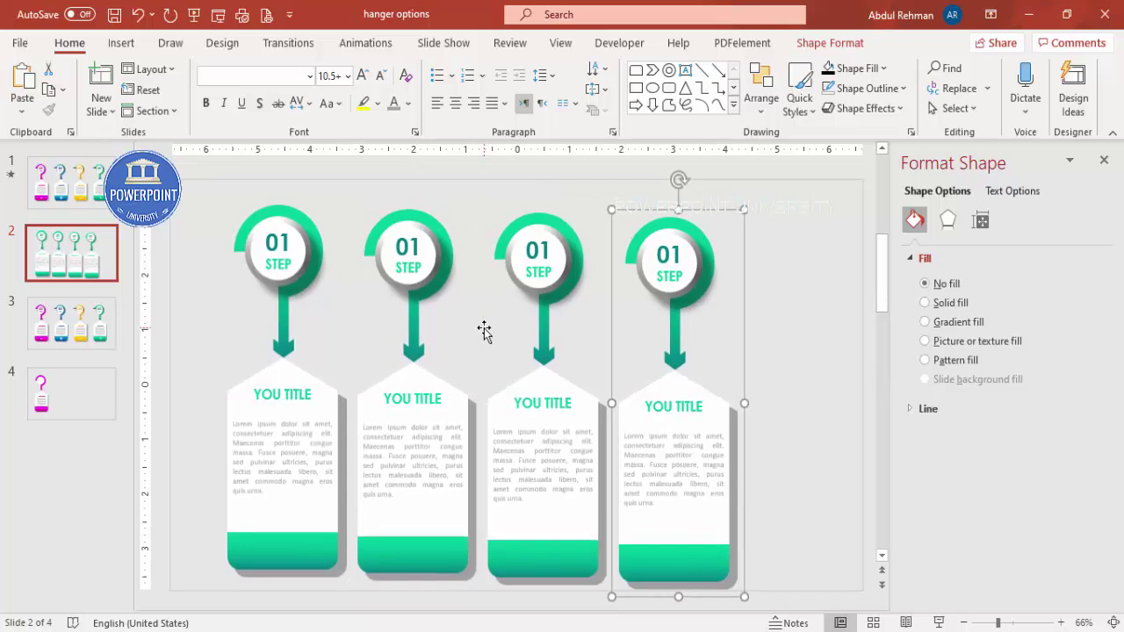
pyautogui.press('Right')
pyautogui.press('Right')
pyautogui.press('Right')
pyautogui.press('Right')
pyautogui.press('Right')
pyautogui.press('Right')
pyautogui.press('Right')
pyautogui.press('Right')
pyautogui.press('Right')
pyautogui.press('Right')
pyautogui.press('Right')
pyautogui.press('Right')
pyautogui.press('Right')
pyautogui.press('Right')
pyautogui.press('Right')
pyautogui.press('Right')
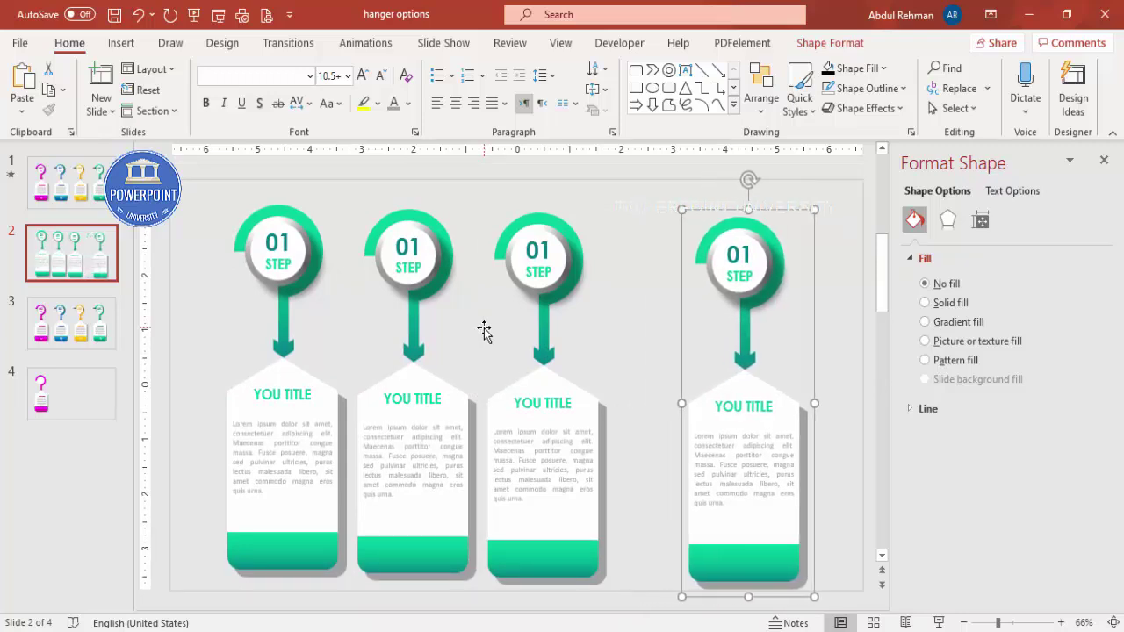
pyautogui.keyDown('shift'); pyautogui.click(530, 402); pyautogui.keyUp('shift')
pyautogui.keyDown('shift'); pyautogui.click(442, 421); pyautogui.keyUp('shift')
# Step: Select all four hanger cards and distribute them horizontally across the slide
pyautogui.hotkey('ctrl', 'a')
pyautogui.click(829, 42)
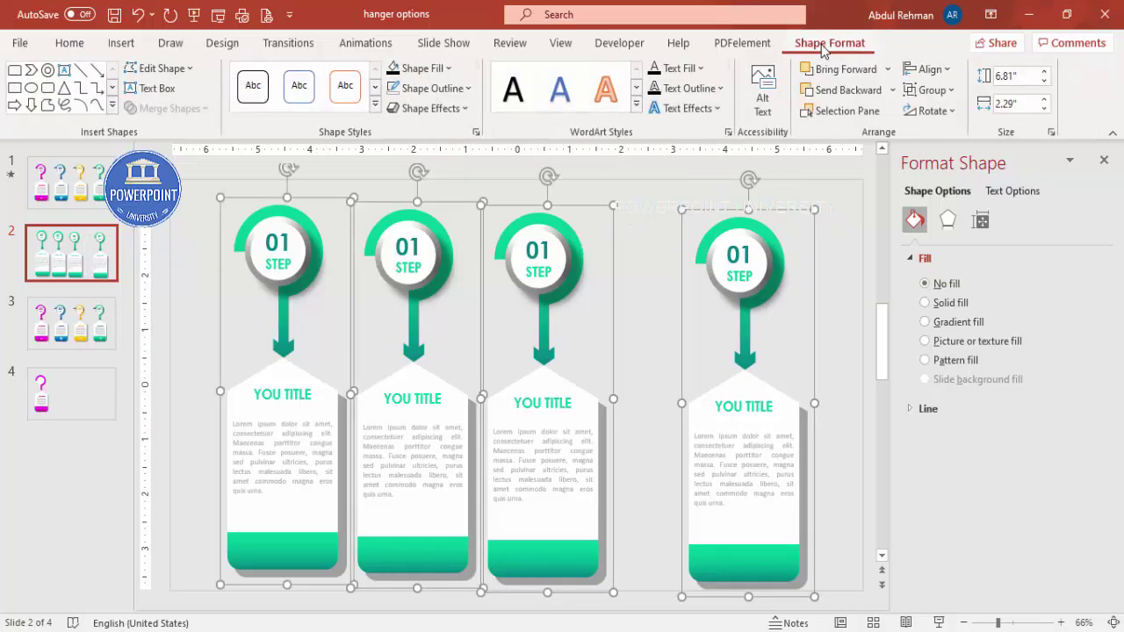
pyautogui.click(929, 70)
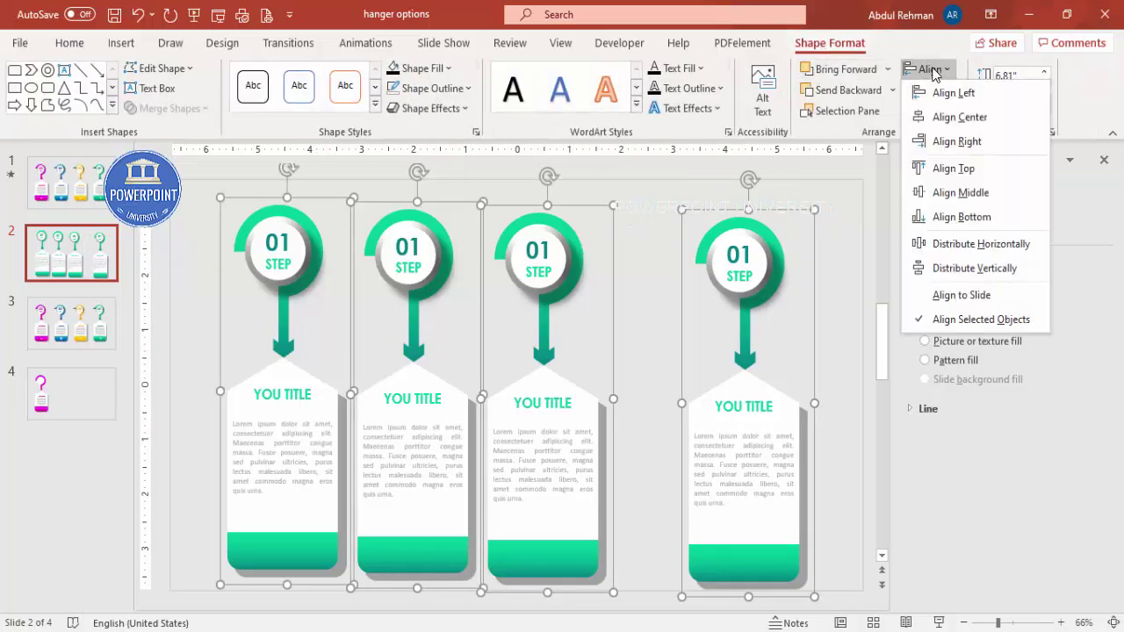
pyautogui.click(975, 244)
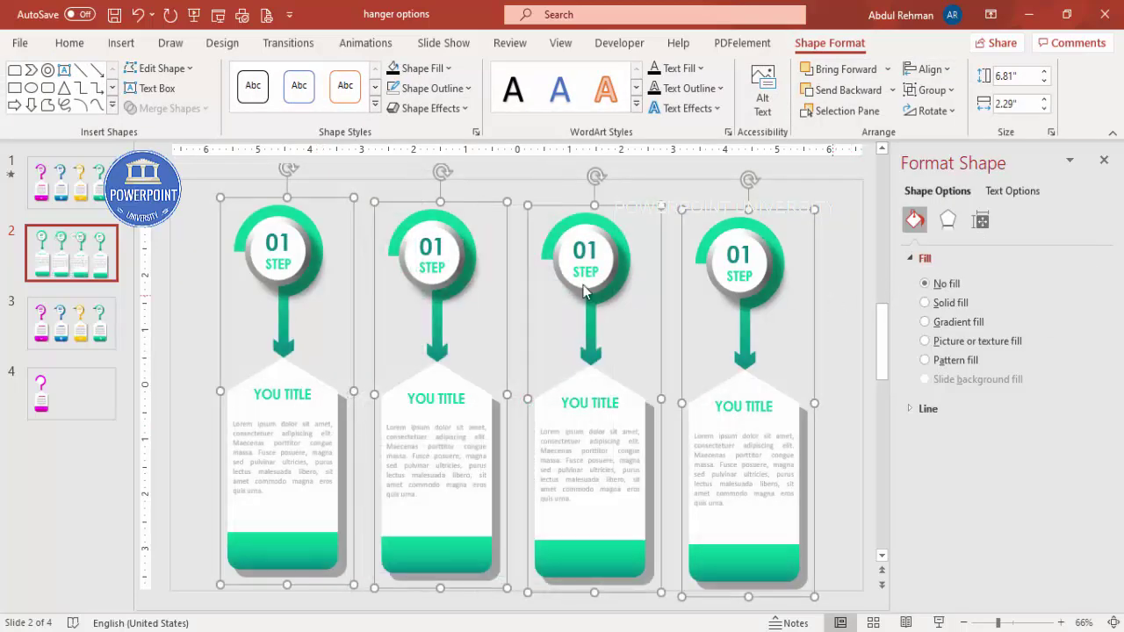
pyautogui.click(527, 277)
# Step: Renumber the second, third and fourth tag discs to 02, 03 and 04
pyautogui.doubleClick(446, 249)
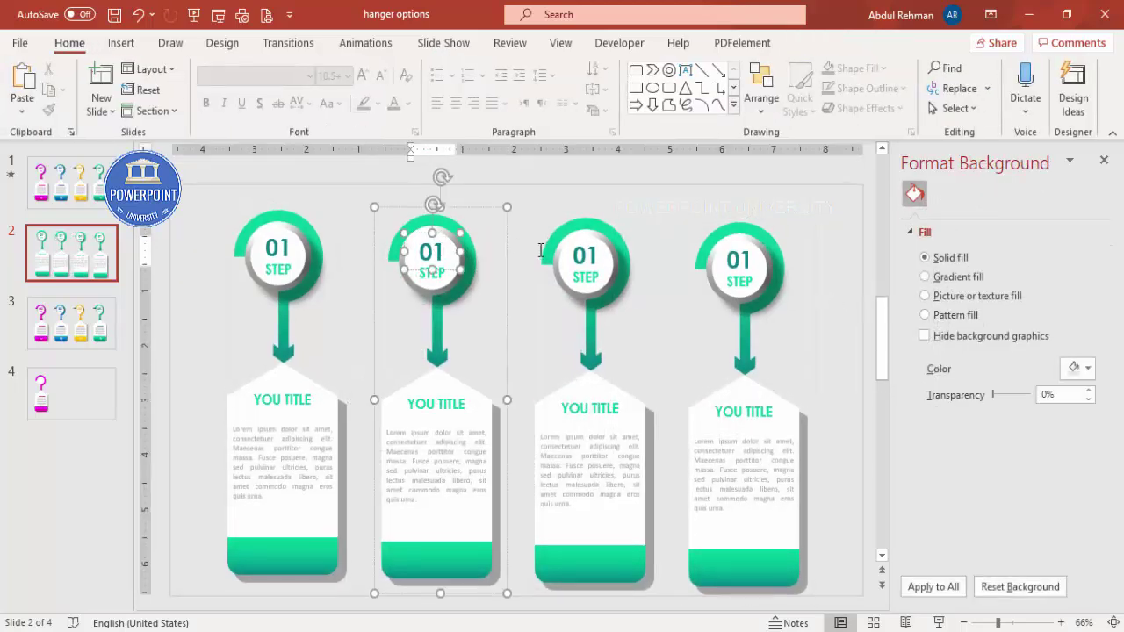
pyautogui.press('BackSpace')
pyautogui.write('2')
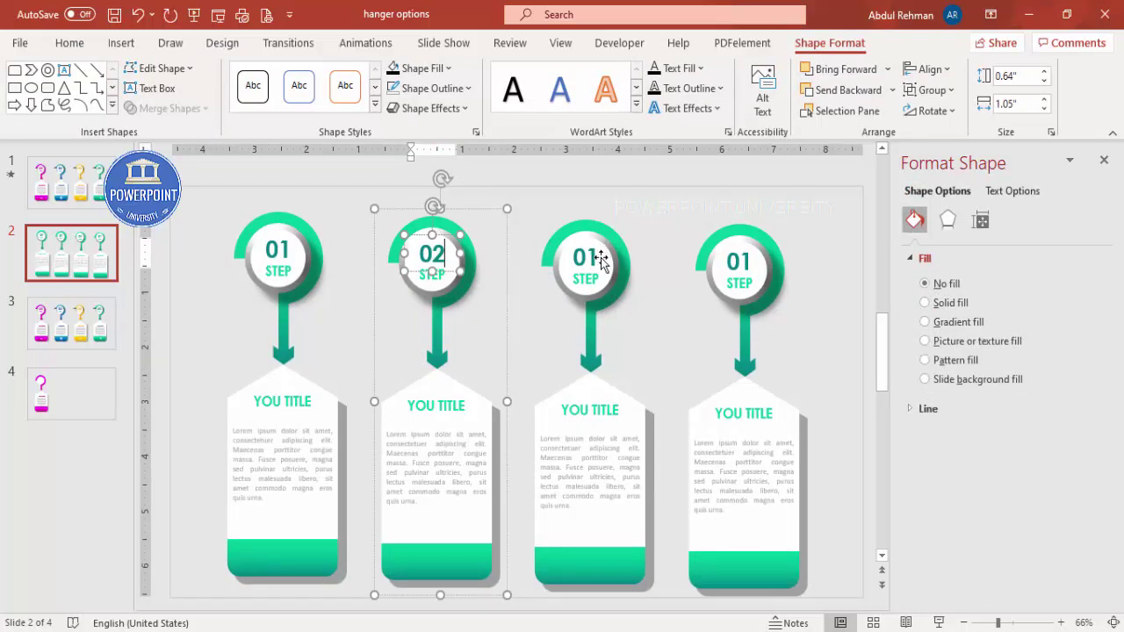
pyautogui.doubleClick(594, 258)
pyautogui.press('BackSpace')
pyautogui.write('3')
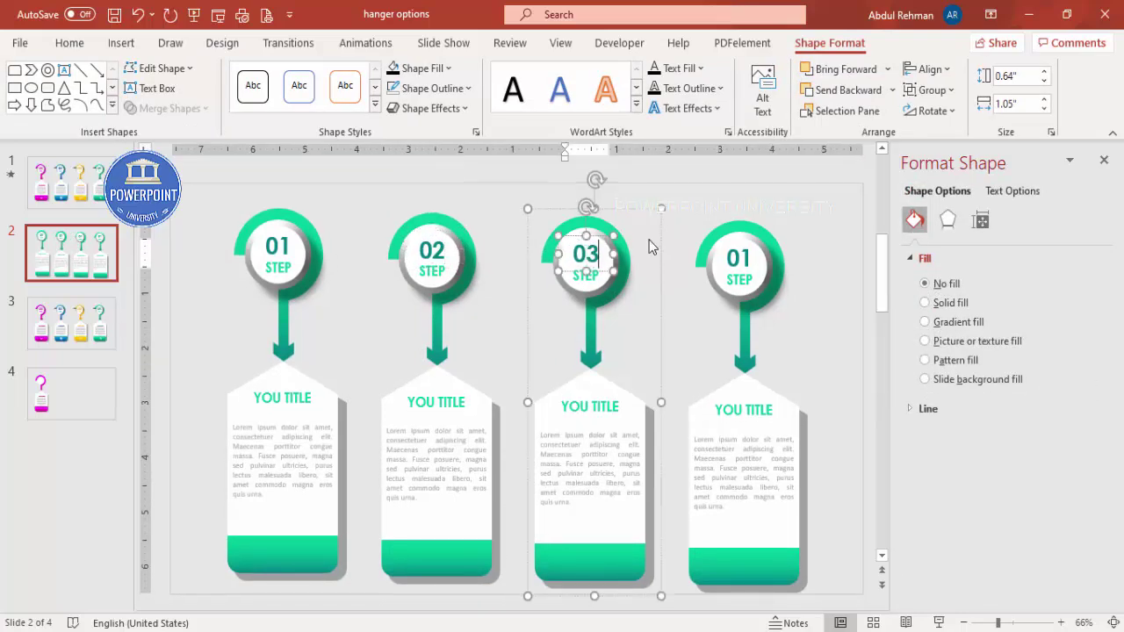
pyautogui.doubleClick(737, 250)
pyautogui.press('BackSpace')
pyautogui.write('4')
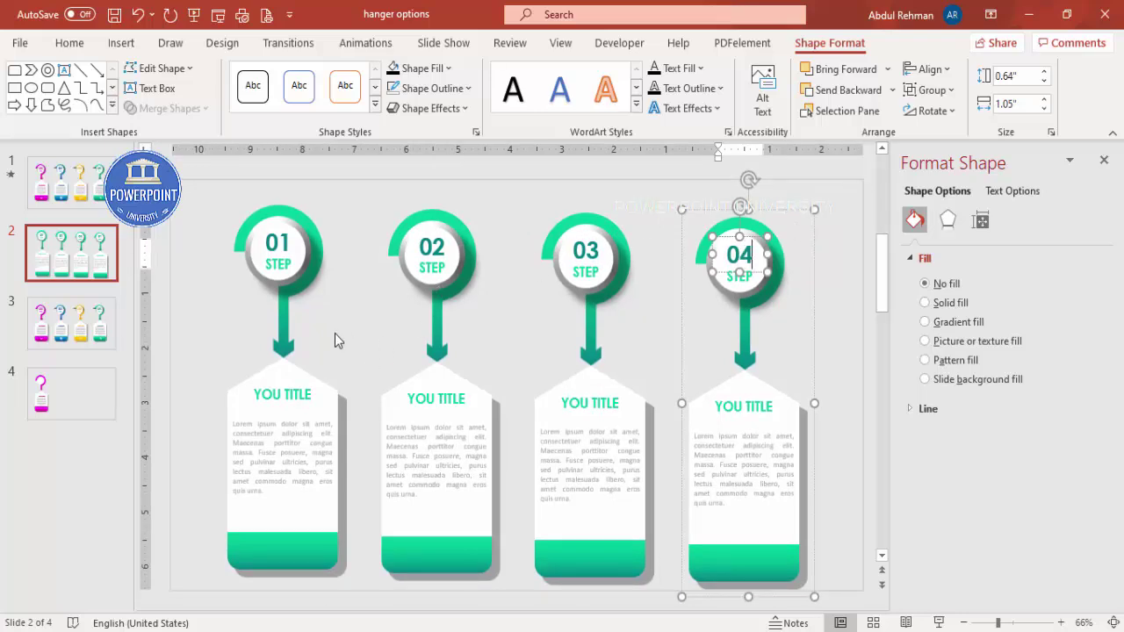
pyautogui.click(442, 557)
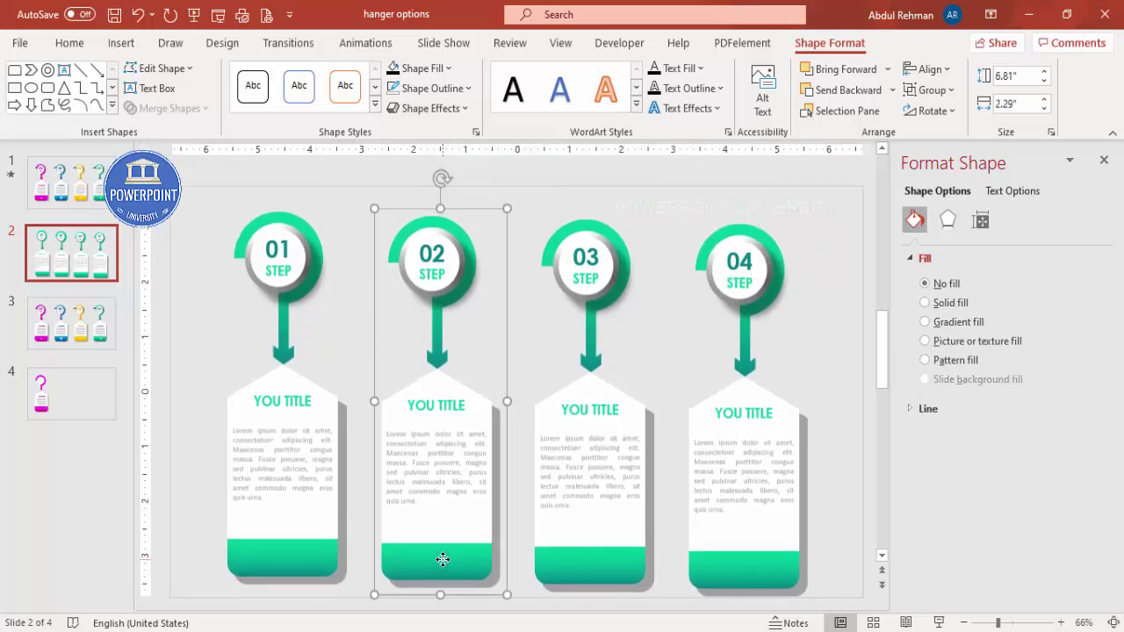
# Step: Give card 2's bottom bar a gradient from magenta to dark purple
pyautogui.click(442, 560)
pyautogui.click(1036, 533)
pyautogui.click(1073, 565)
pyautogui.click(1025, 521)
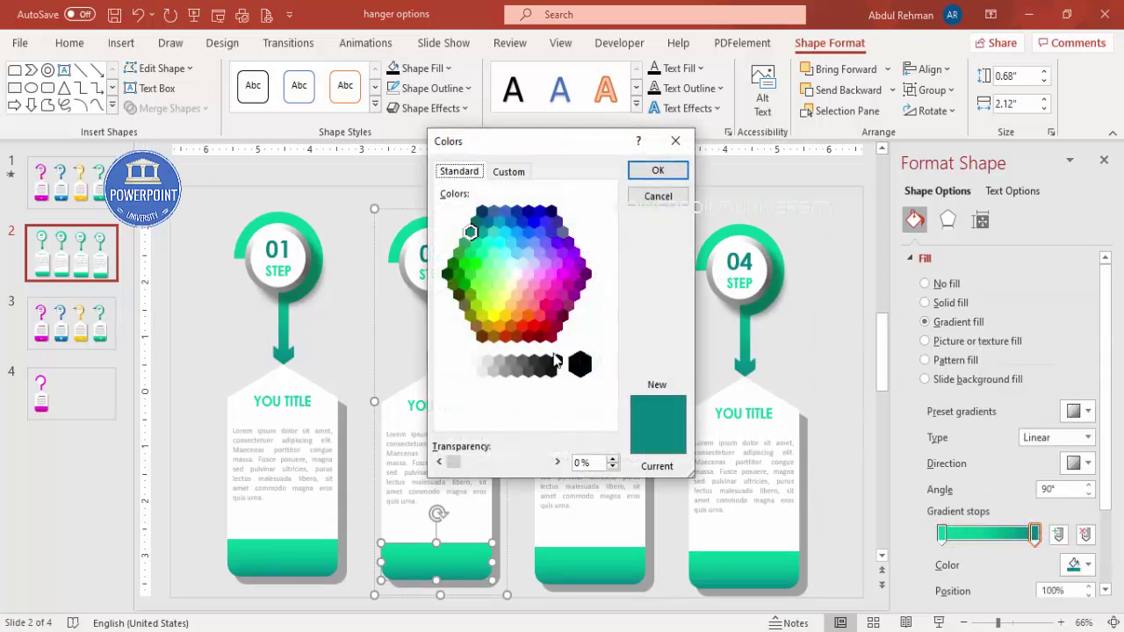
pyautogui.click(586, 273)
pyautogui.click(658, 171)
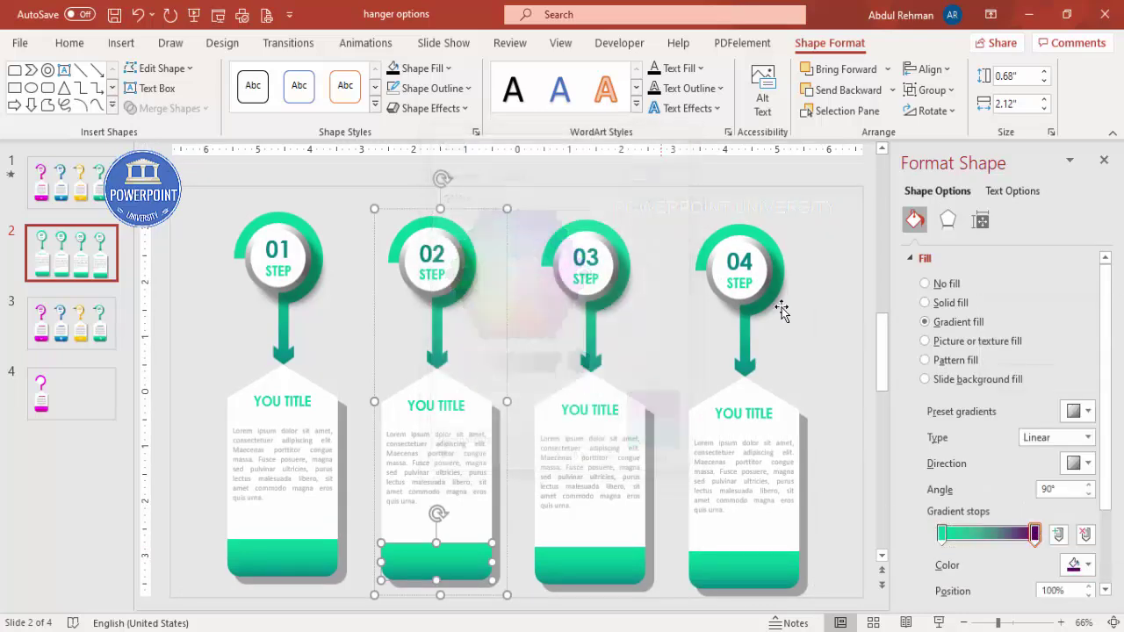
pyautogui.click(944, 534)
pyautogui.click(1073, 565)
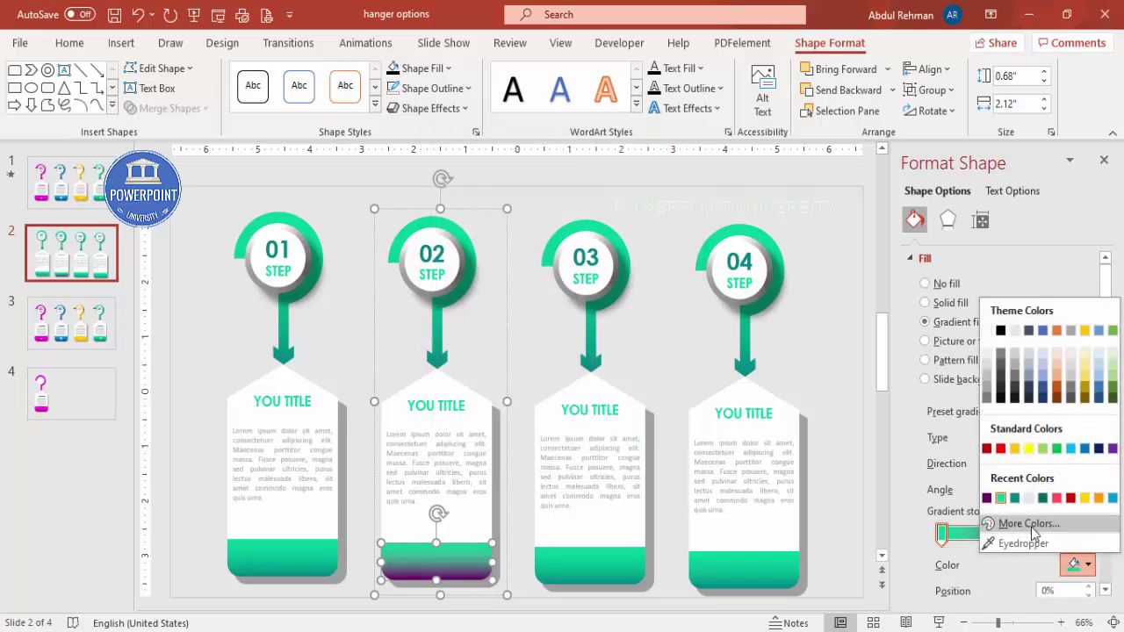
pyautogui.click(1019, 520)
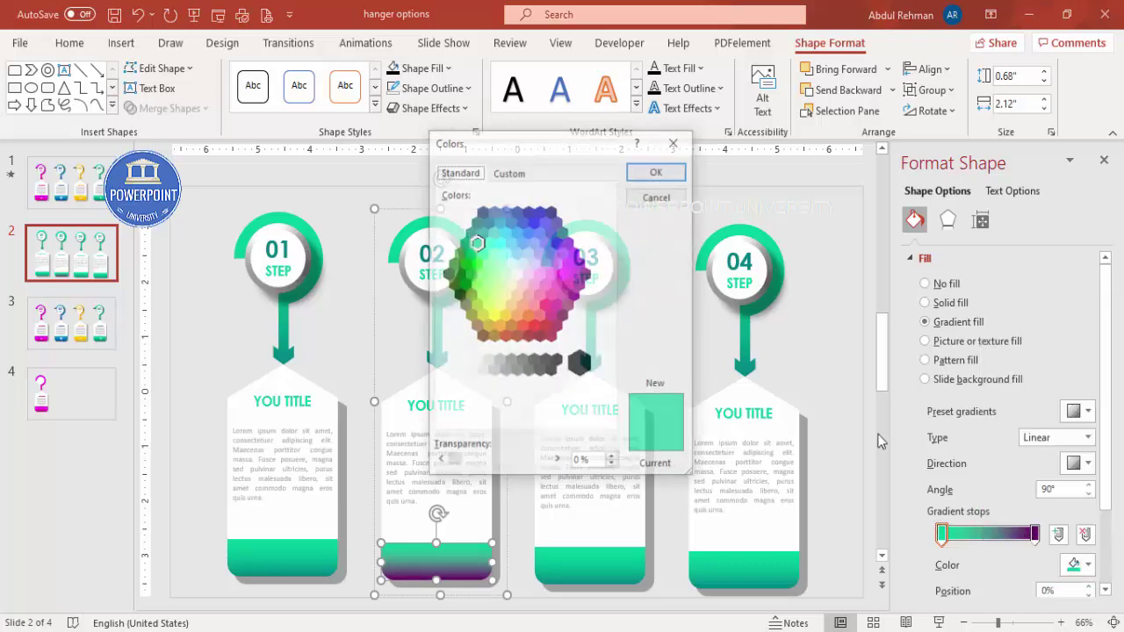
pyautogui.click(681, 170)
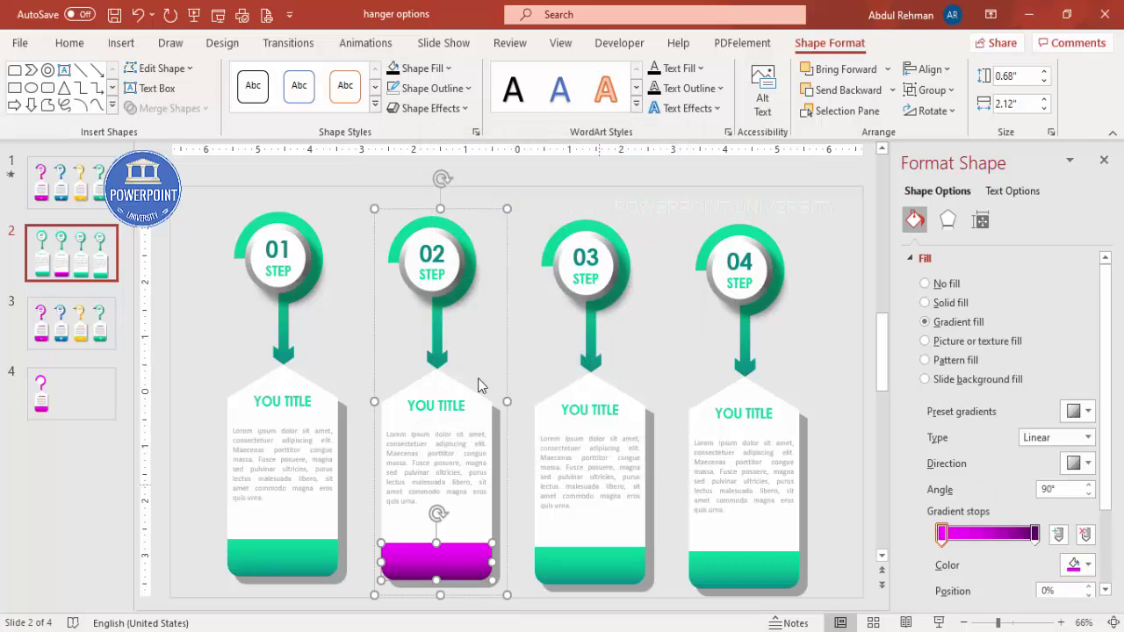
# Step: Pick up the magenta bottom bar's formatting with Format Painter
pyautogui.rightClick(505, 466)
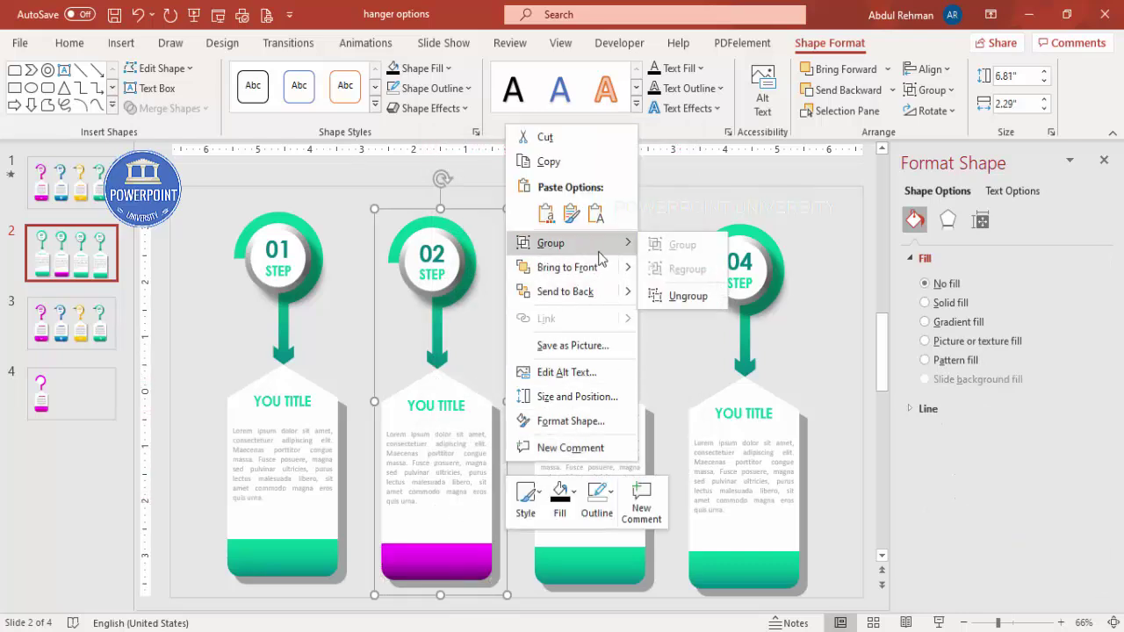
pyautogui.click(673, 317)
pyautogui.click(470, 548)
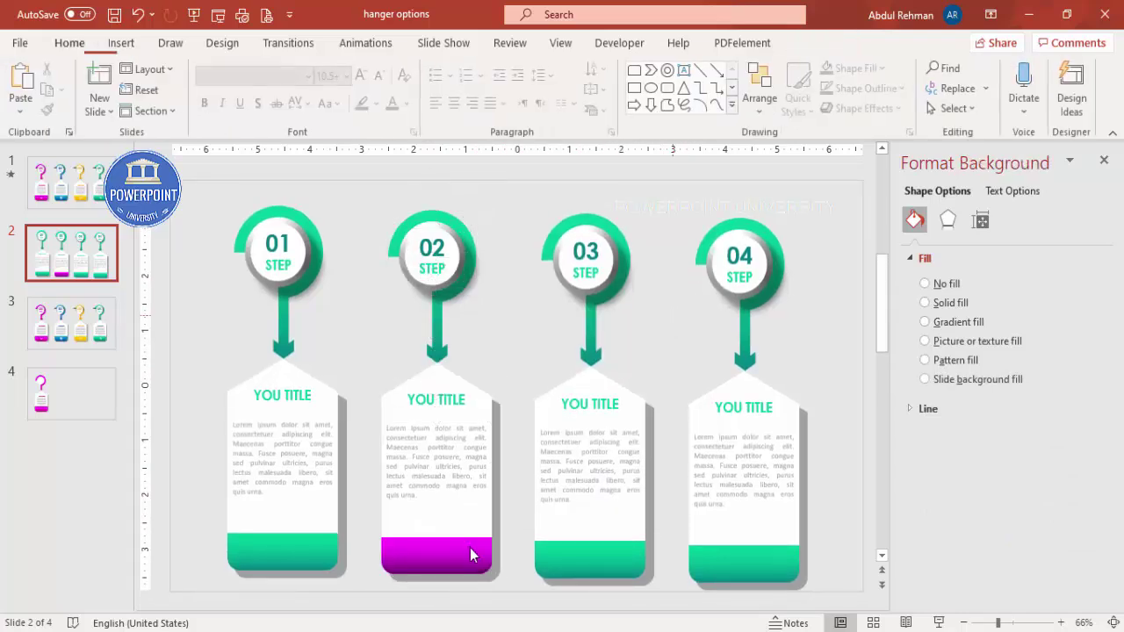
pyautogui.click(70, 42)
pyautogui.click(49, 109)
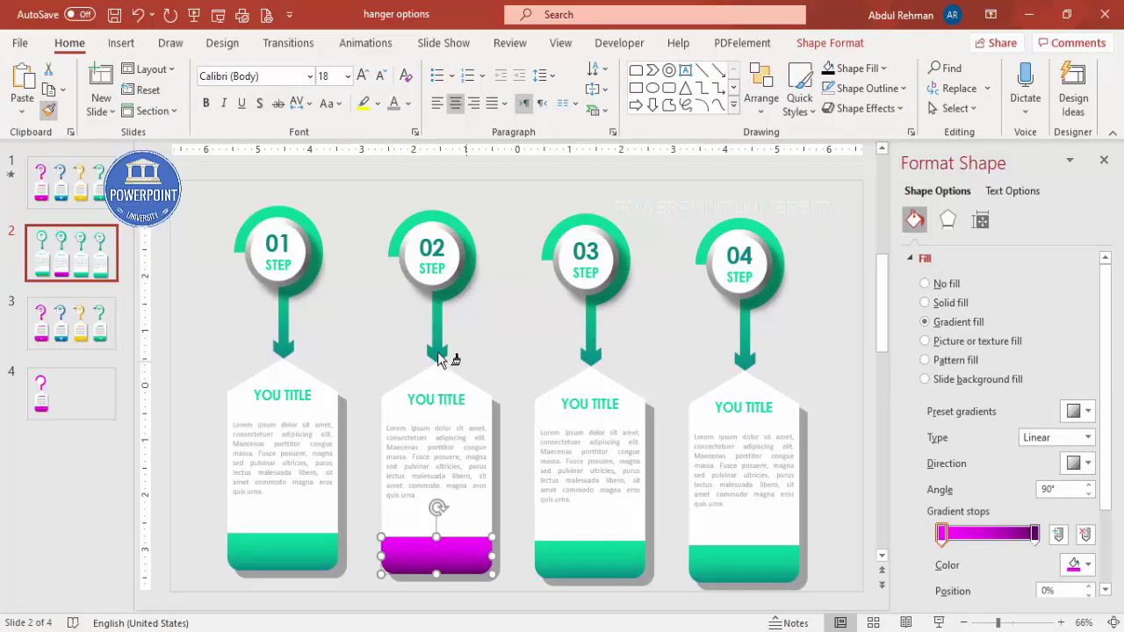
# Step: Paint the magenta gradient onto the 02 ring and arrow, and color 02 dark purple
pyautogui.click(447, 241)
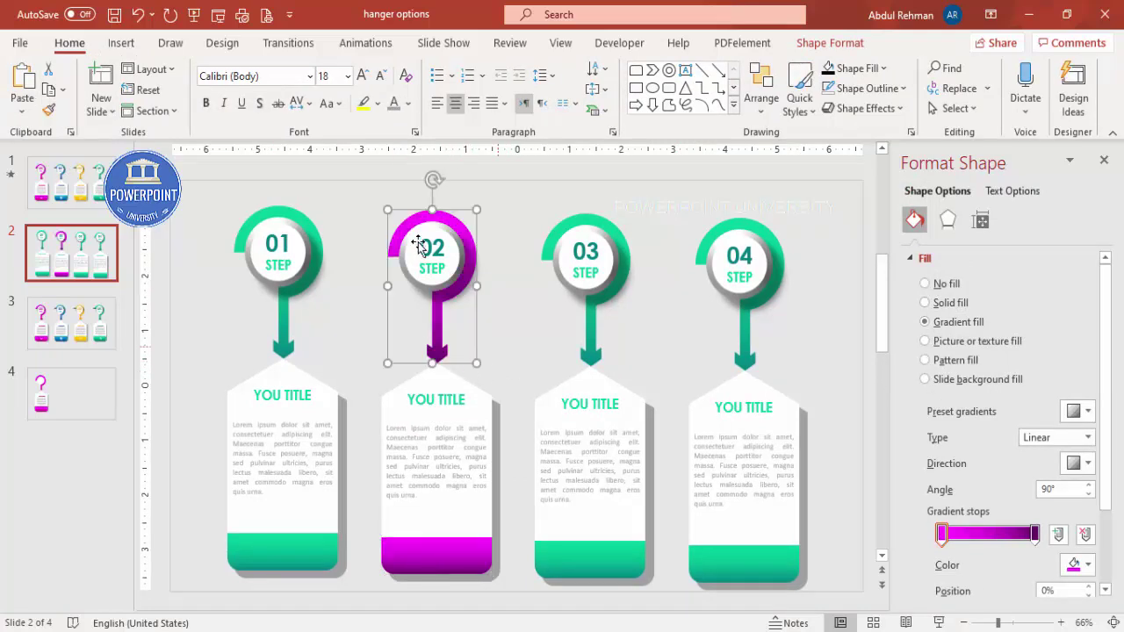
pyautogui.click(446, 239)
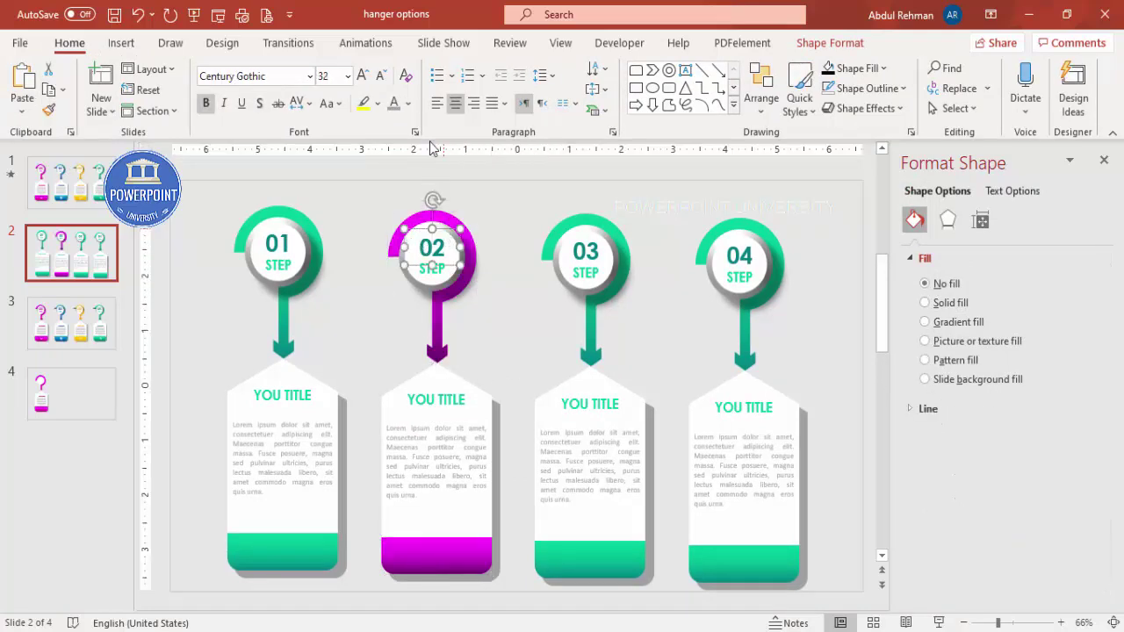
pyautogui.click(408, 103)
pyautogui.click(408, 317)
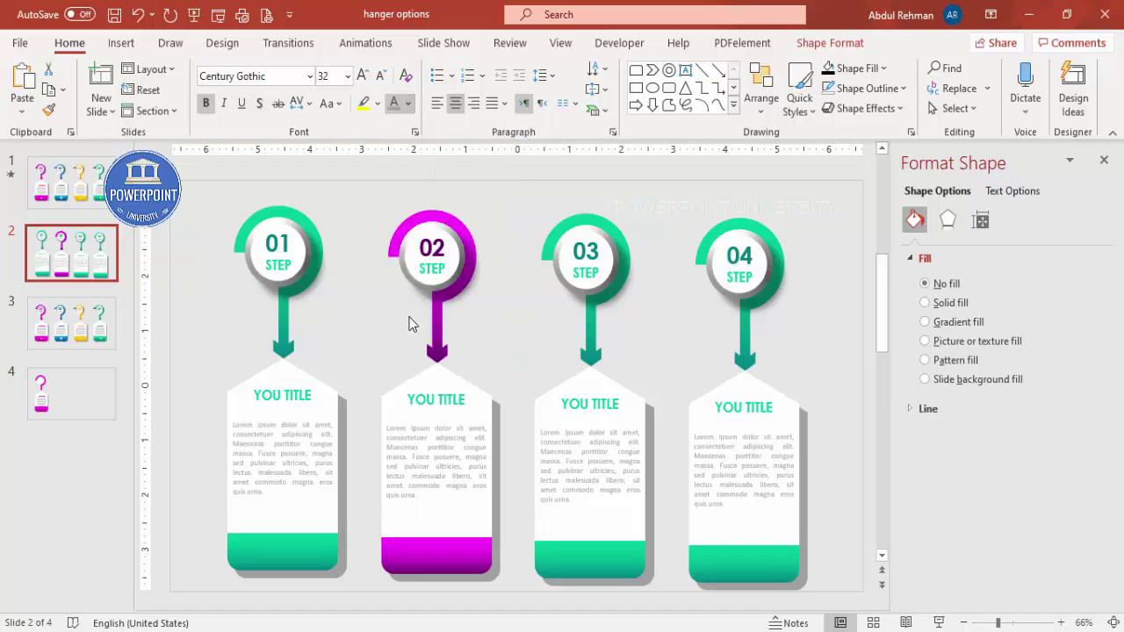
# Step: Color card 2's STEP label and YOU TITLE heading magenta
pyautogui.click(442, 271)
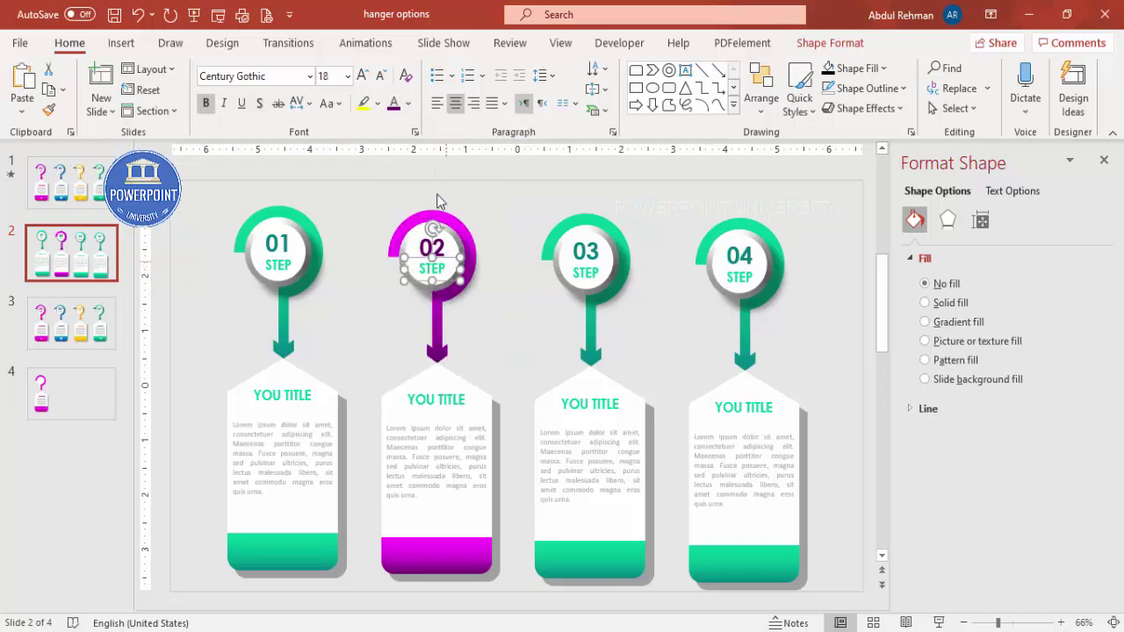
pyautogui.click(408, 103)
pyautogui.click(408, 316)
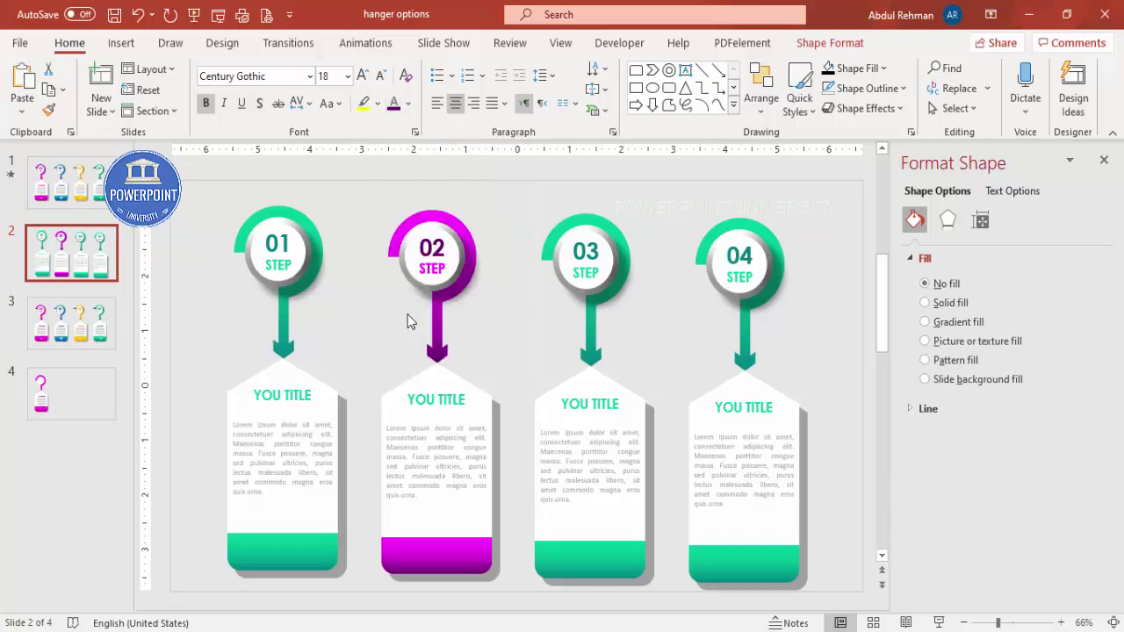
pyautogui.click(456, 391)
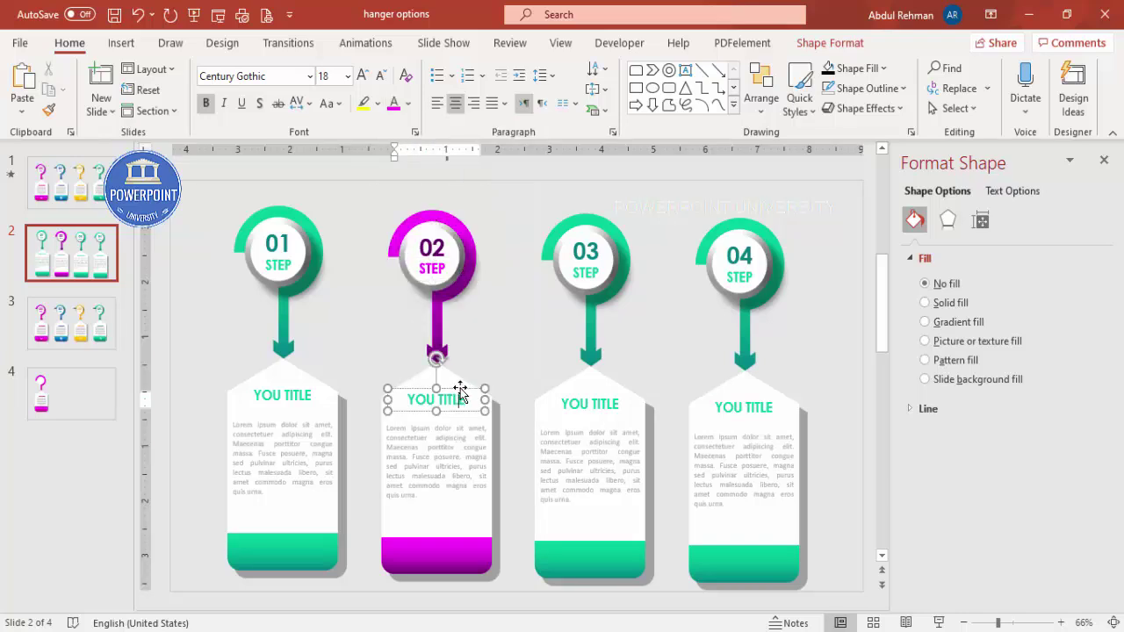
pyautogui.click(400, 107)
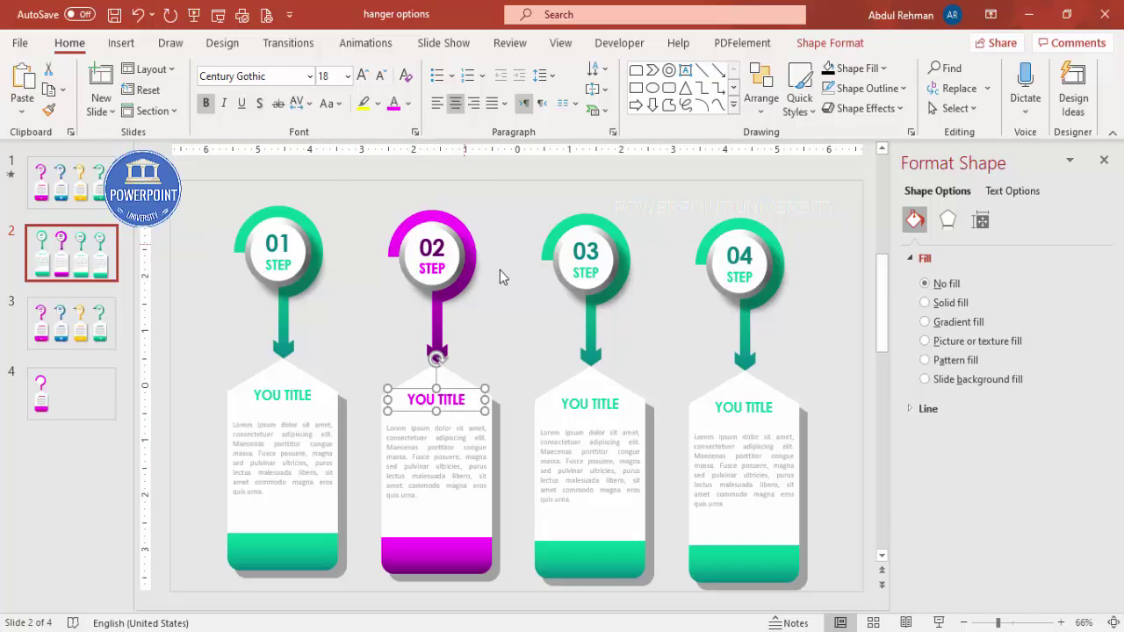
pyautogui.click(553, 406)
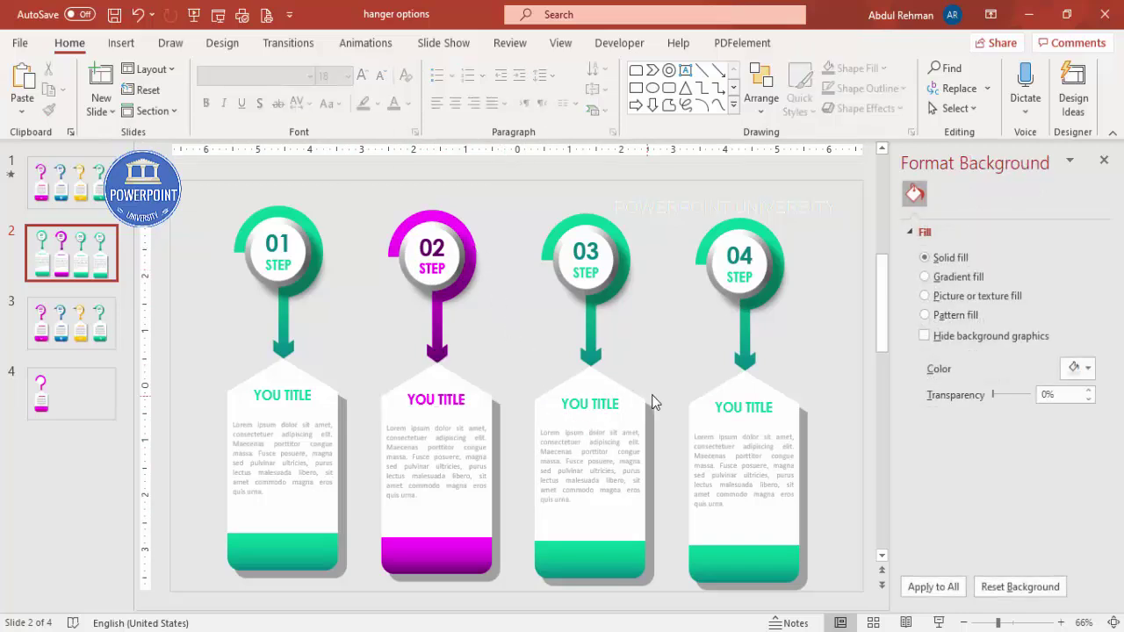